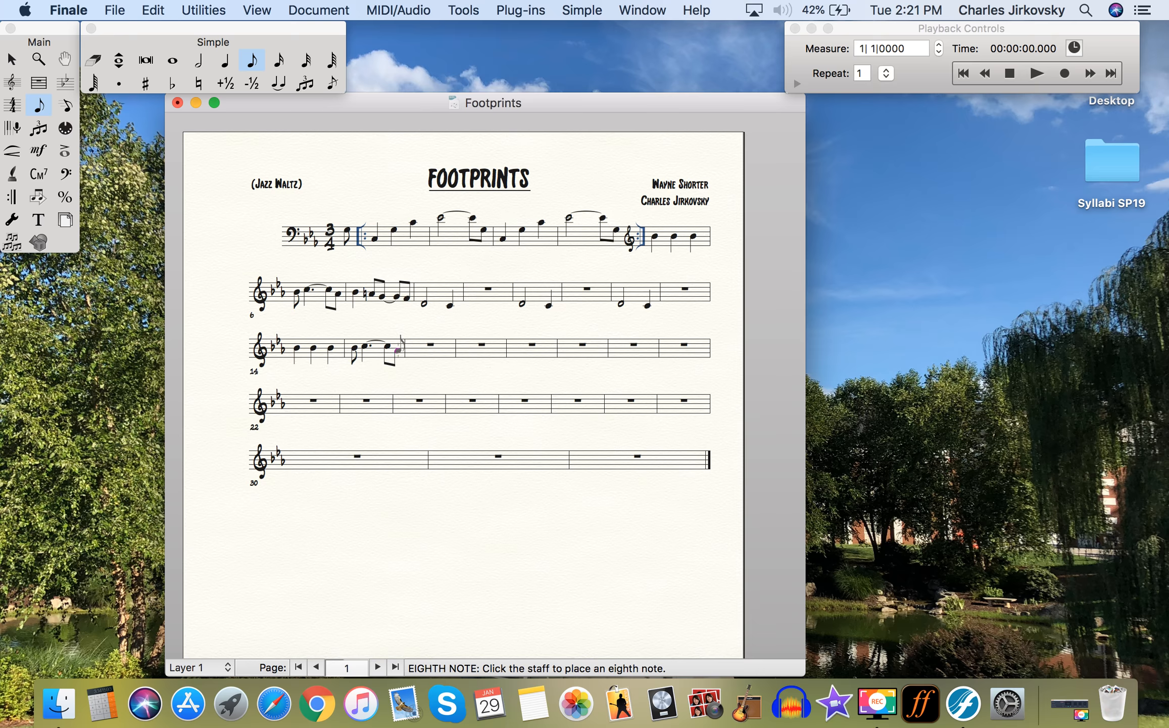
# - Raise measure 15's last note and copy measure 8's figure into measure 16
pyautogui.press('Up')
pyautogui.press('Up')
pyautogui.press('Up')
pyautogui.click(12, 59)
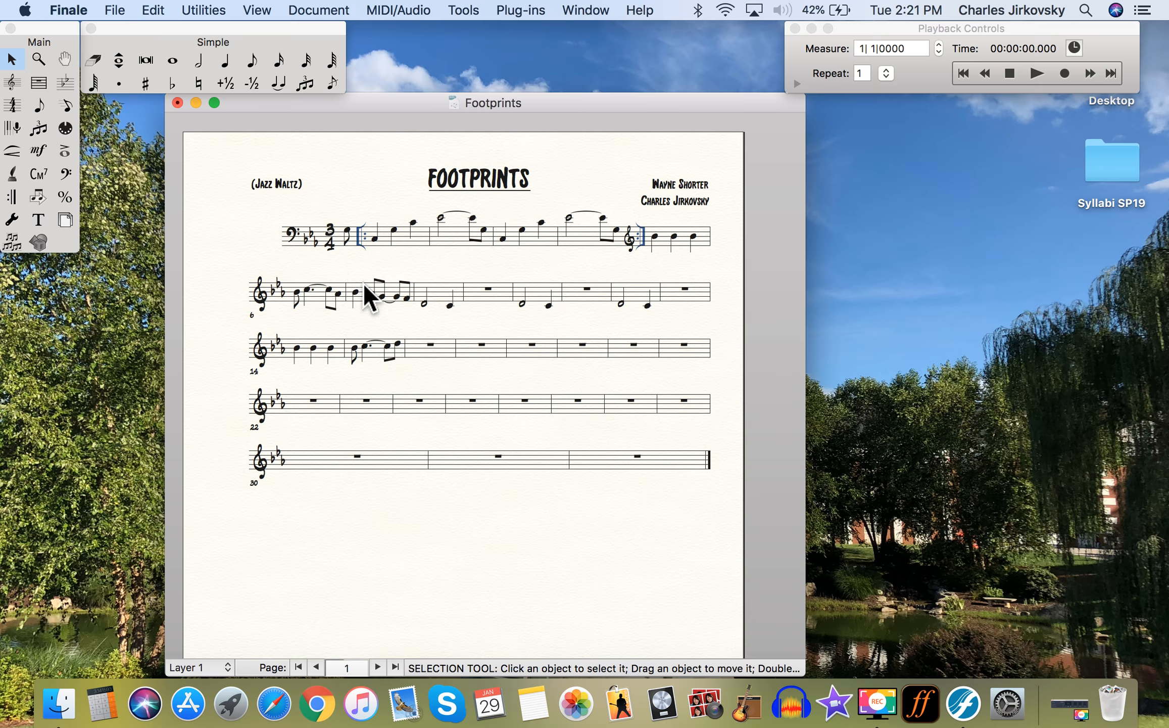
pyautogui.moveTo(362, 287); pyautogui.dragTo(409, 350)
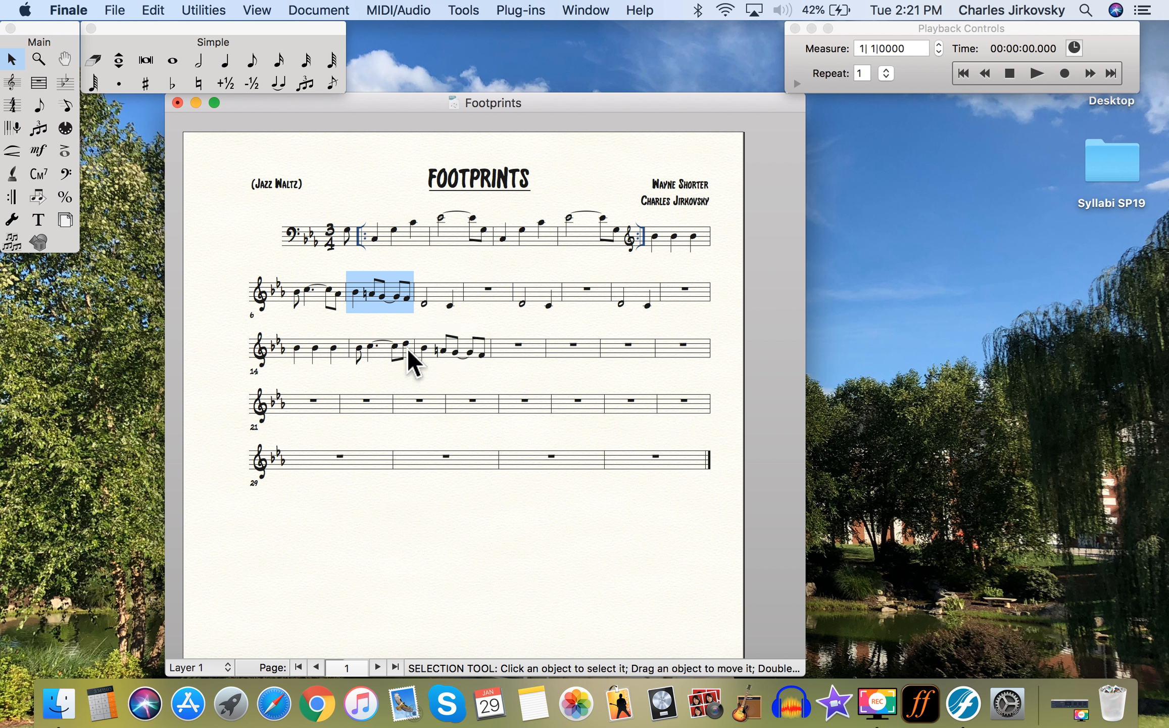
pyautogui.click(225, 60)
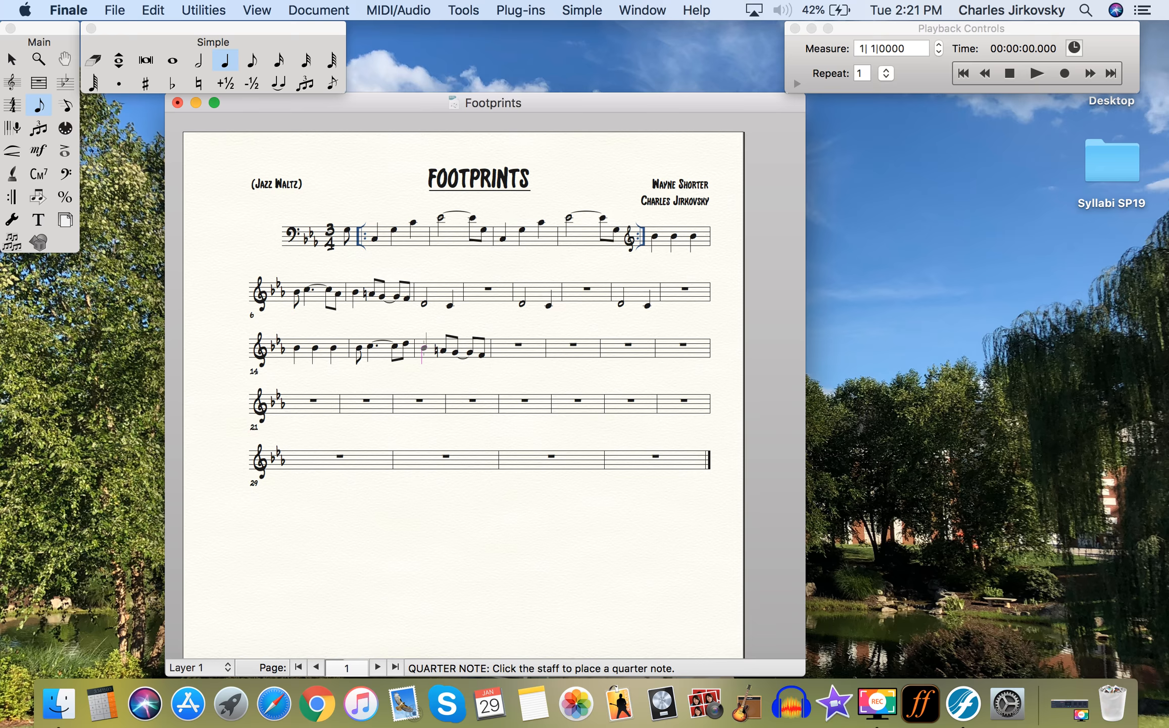
# - Raise each copied note in measure 16, removing the sharp so the second becomes D
pyautogui.press('Up')
pyautogui.press('Up')
pyautogui.press('Right')
pyautogui.press('Up')
pyautogui.press('Up')
pyautogui.press('Up')
pyautogui.press('-')
pyautogui.press('Up')
pyautogui.press('Up')
pyautogui.press('Up')
pyautogui.press('Right')
pyautogui.press('Up')
pyautogui.press('Up')
pyautogui.press('Right')
pyautogui.press('Up')
pyautogui.press('Up')
pyautogui.press('Up')
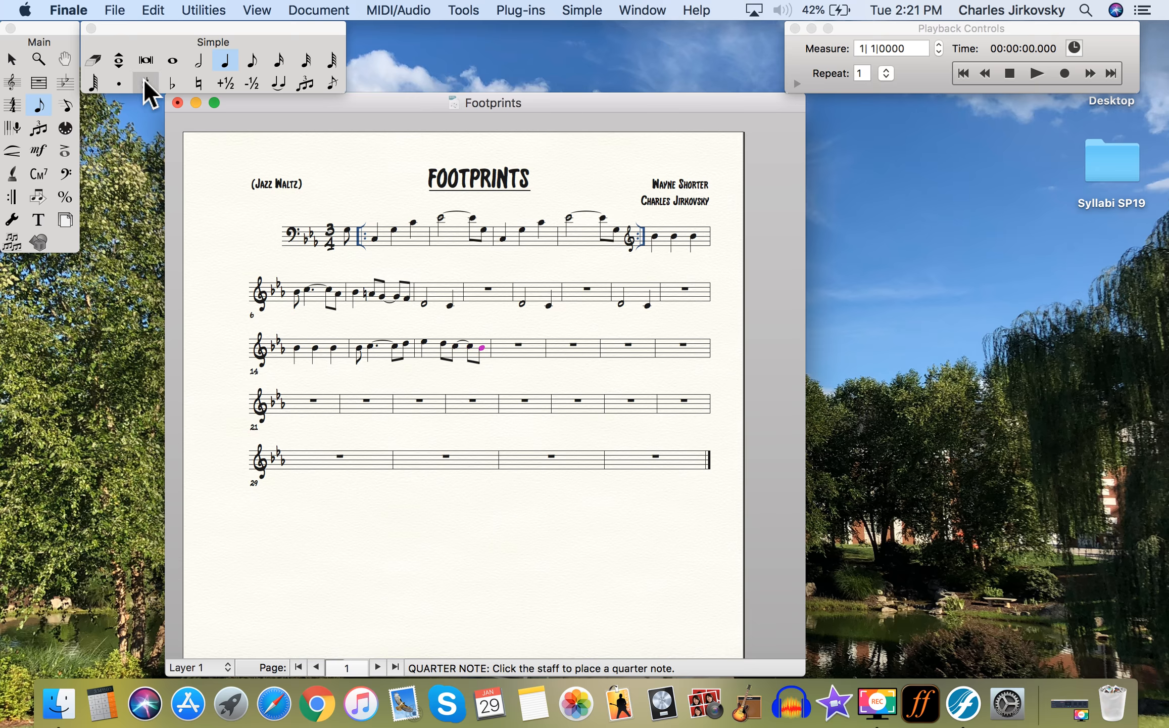
# - Enter a half note followed by a quarter note in measure 17
pyautogui.click(198, 61)
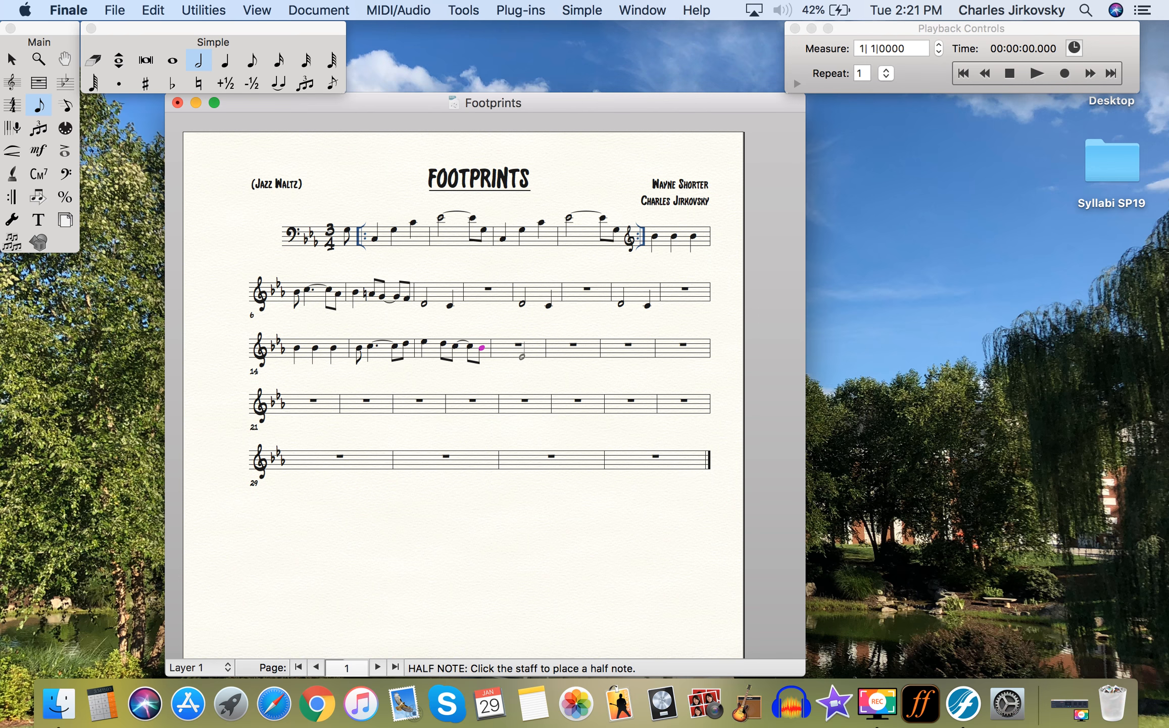
pyautogui.click(520, 352)
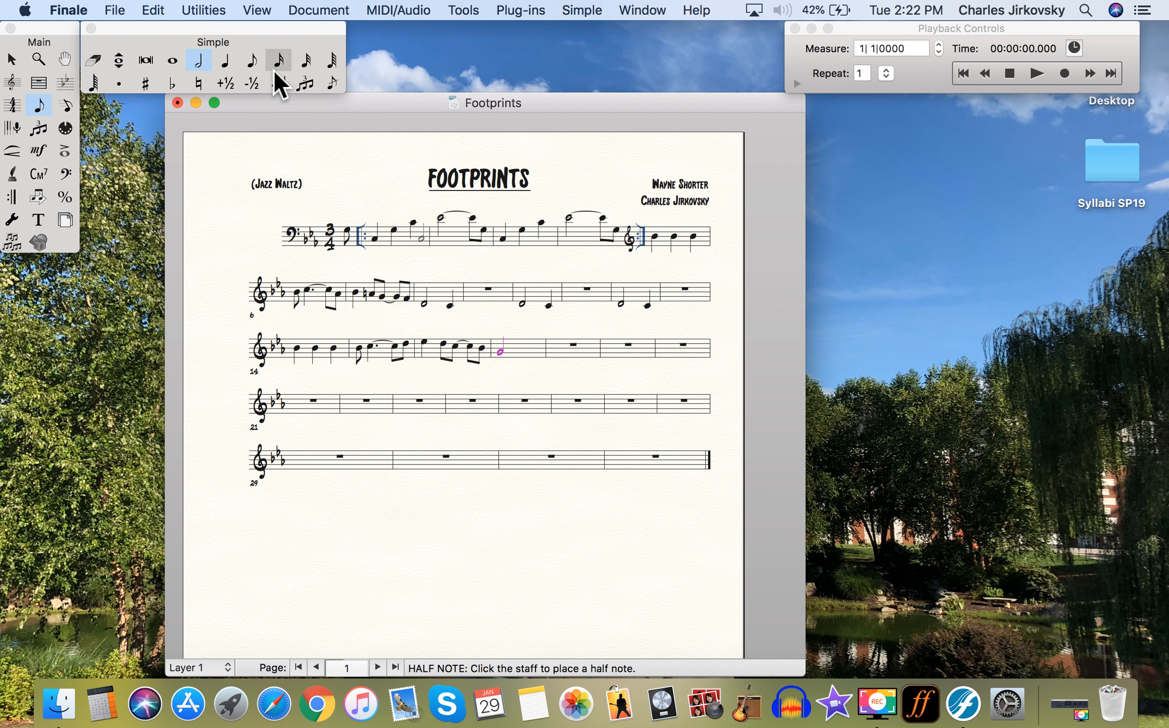
pyautogui.click(225, 60)
pyautogui.click(530, 354)
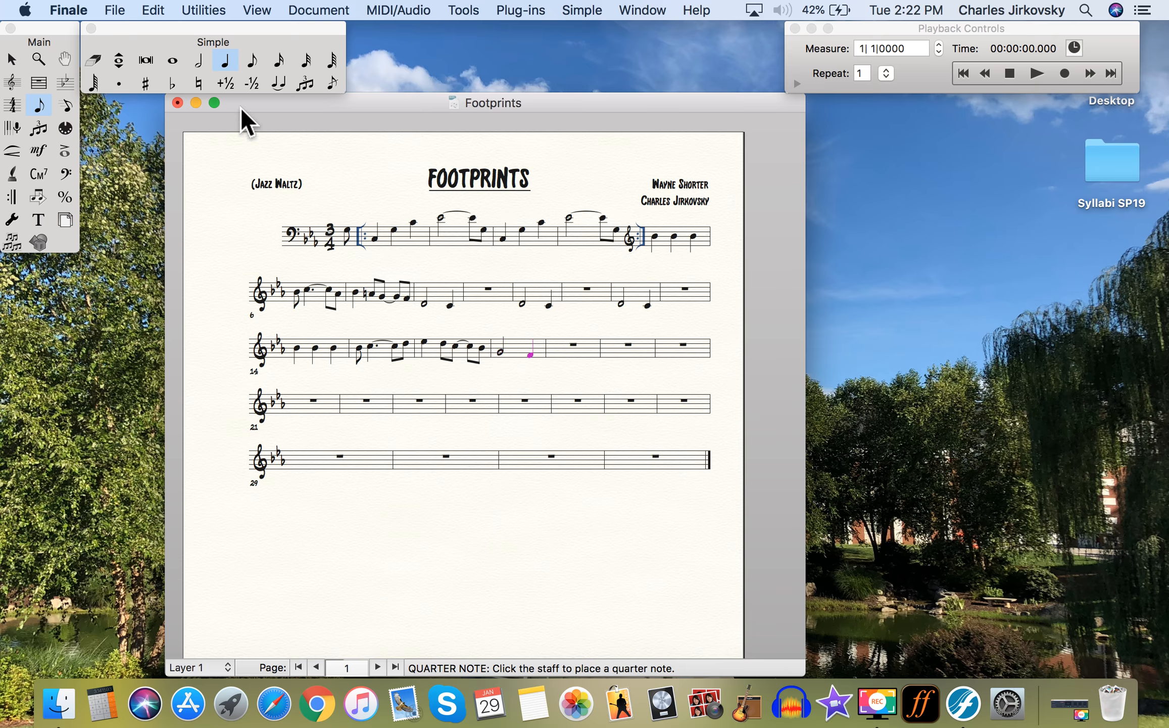
pyautogui.click(21, 63)
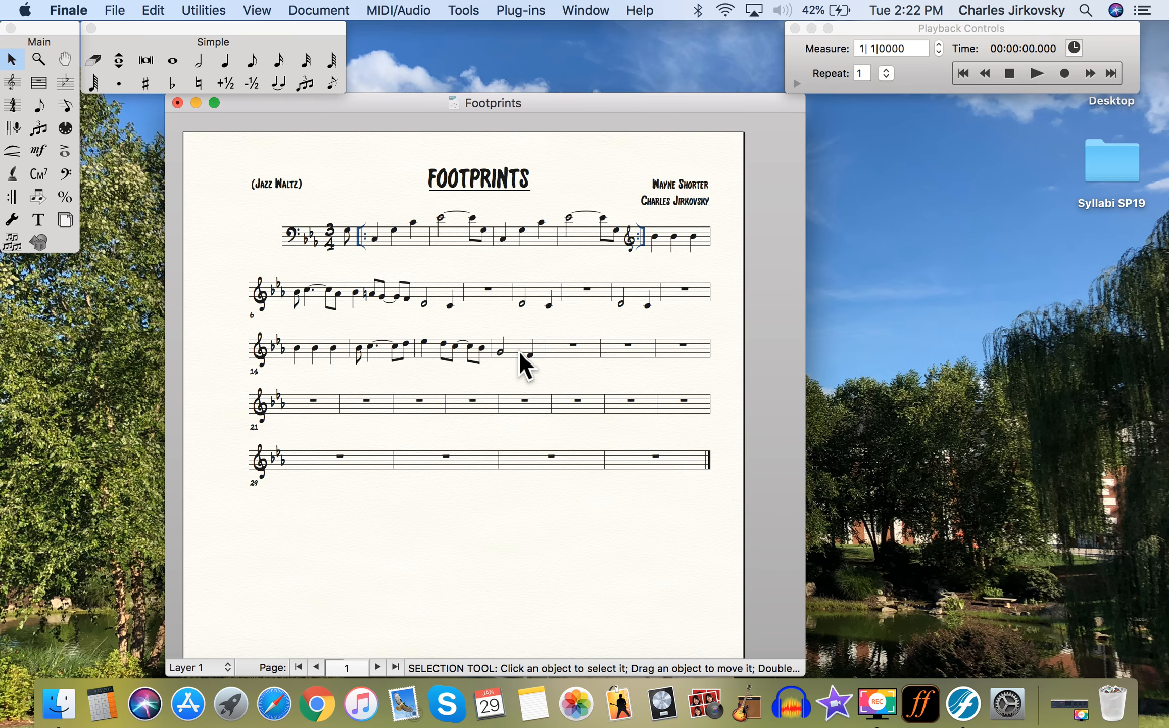
# - Copy measures 7 and 8 later in the melody, fill measure 21, and start measure 22 with a quarter note
pyautogui.click(392, 289)
pyautogui.moveTo(392, 288); pyautogui.dragTo(554, 355)
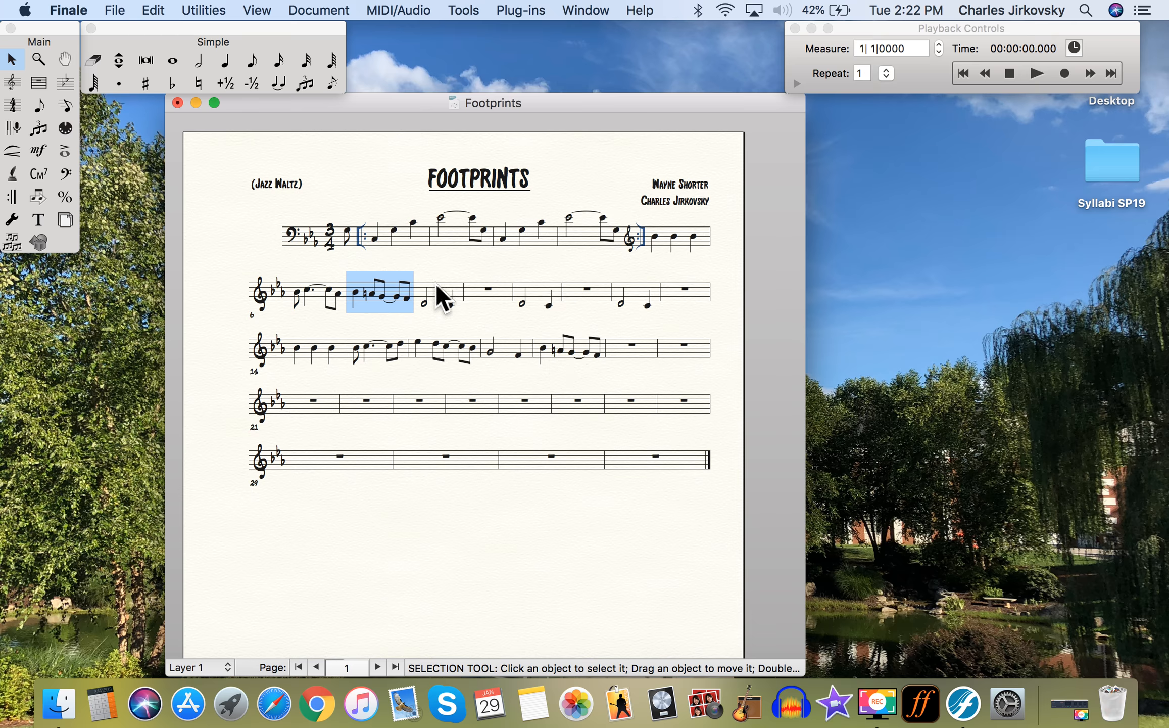
pyautogui.moveTo(441, 292); pyautogui.dragTo(615, 359)
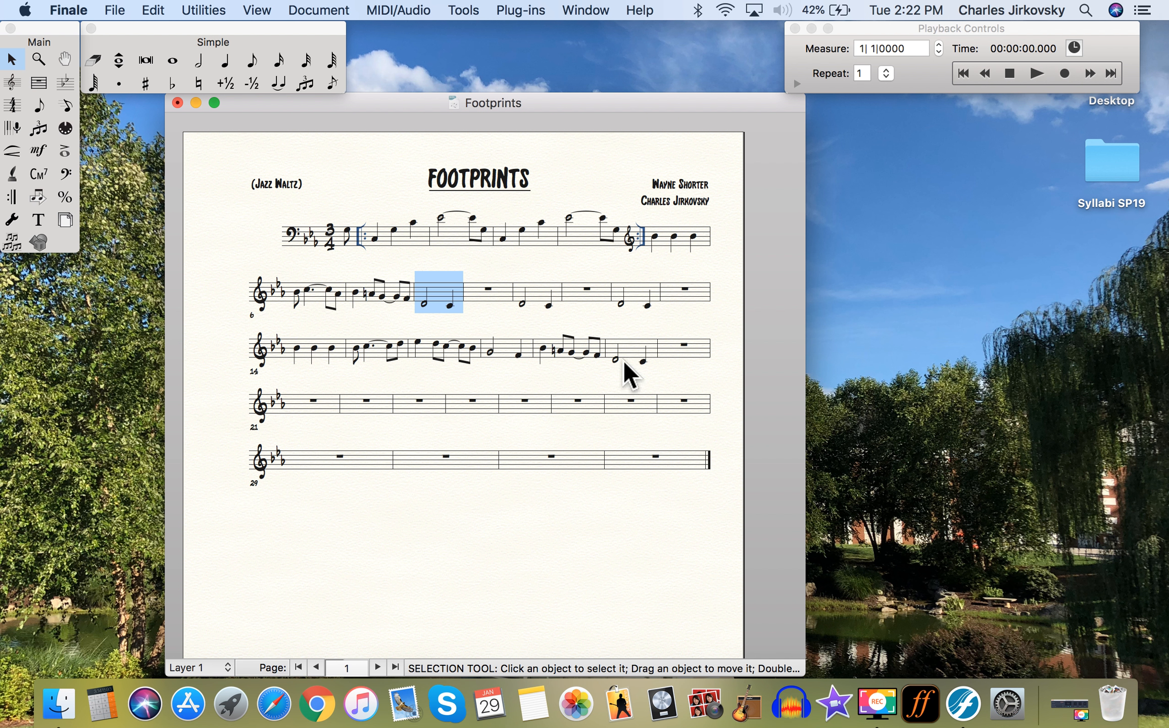
pyautogui.moveTo(439, 292); pyautogui.dragTo(314, 404)
pyautogui.click(226, 60)
pyautogui.click(350, 403)
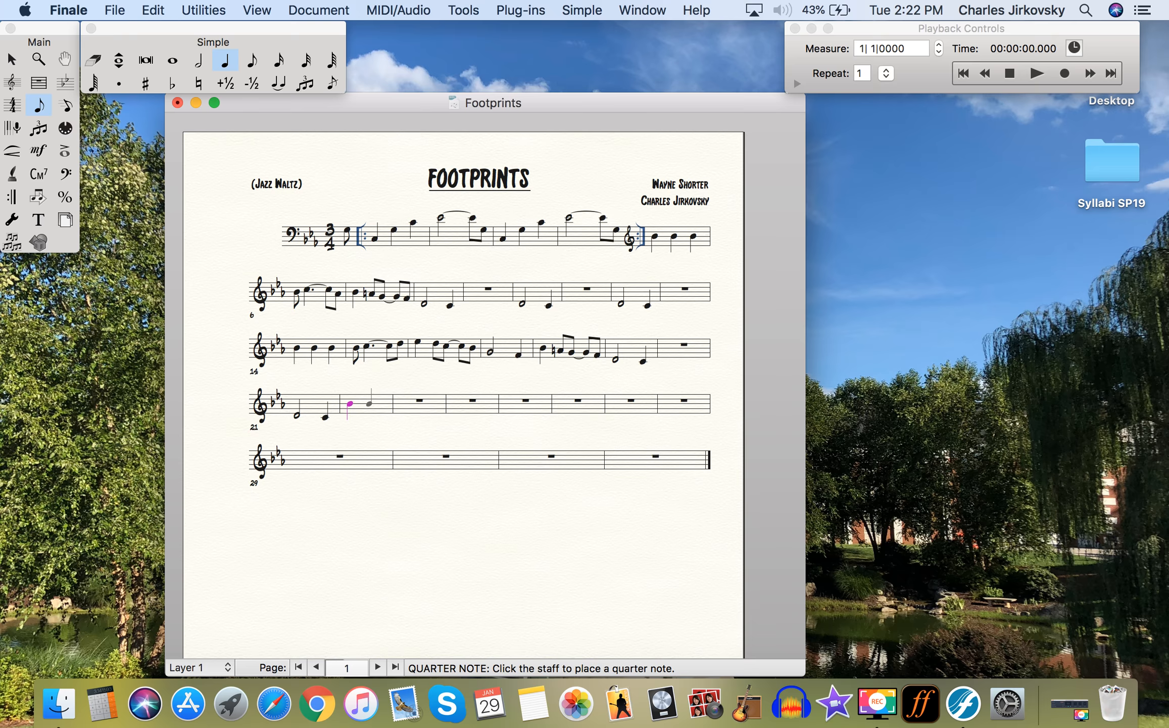
# - Give measure 22's first note a natural and complete the measure with two more quarter notes
pyautogui.press('n')
pyautogui.click(370, 403)
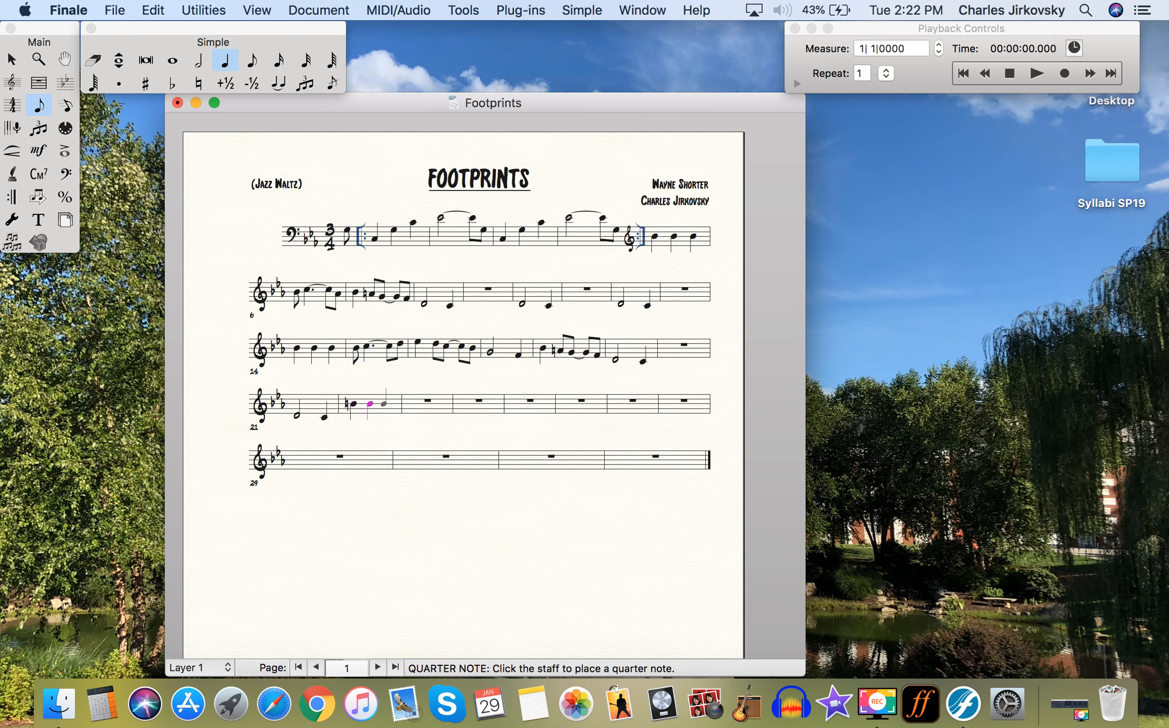
pyautogui.click(385, 403)
# - Enter measure 23's dotted-rhythm figure with beamed eighths, then a flatted half note in measure 24
pyautogui.click(252, 63)
pyautogui.click(413, 402)
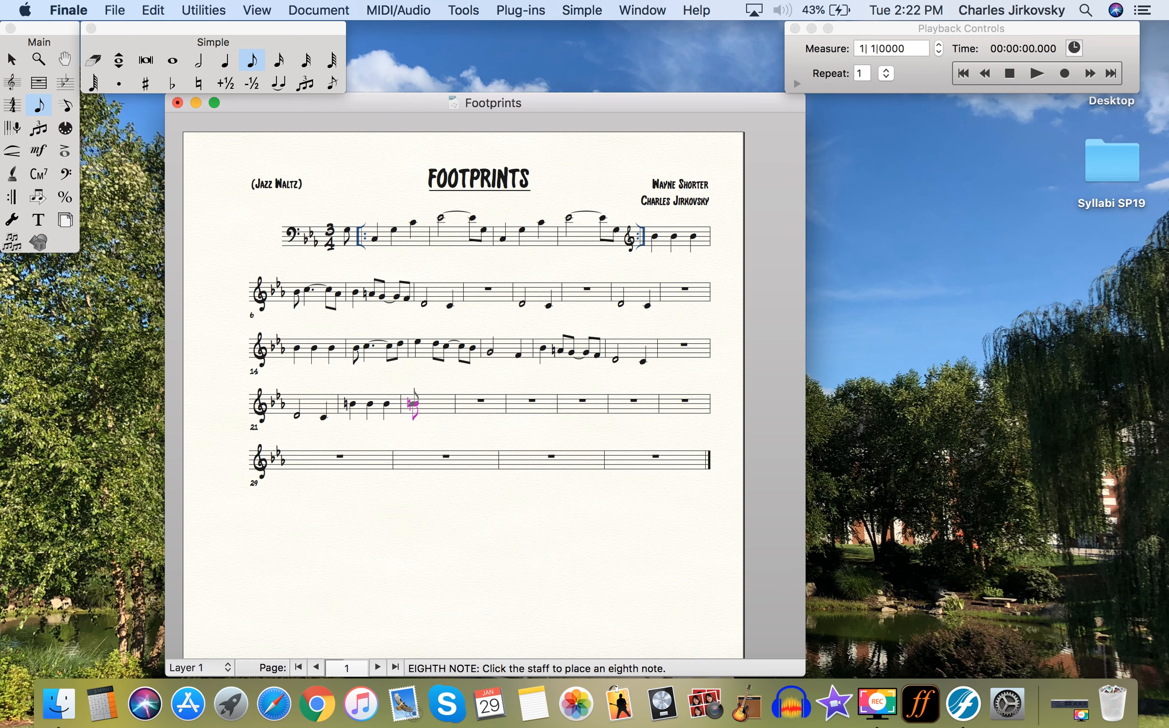
pyautogui.click(226, 61)
pyautogui.click(425, 399)
pyautogui.click(252, 61)
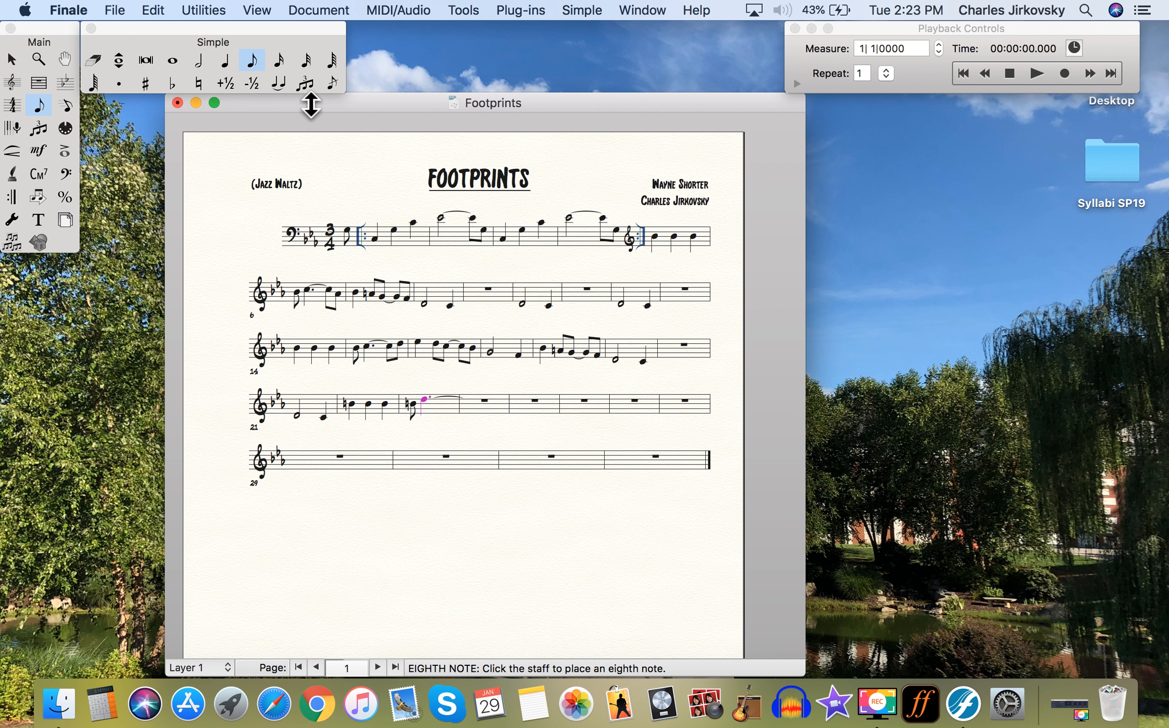
pyautogui.click(443, 402)
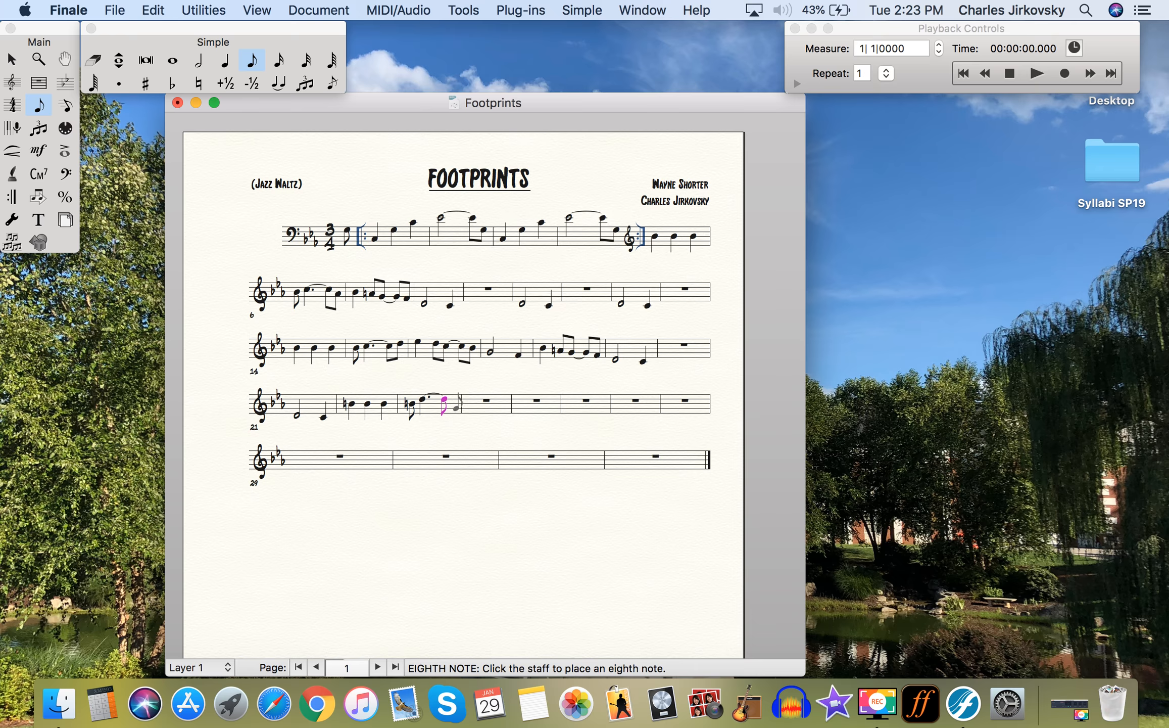
pyautogui.click(455, 408)
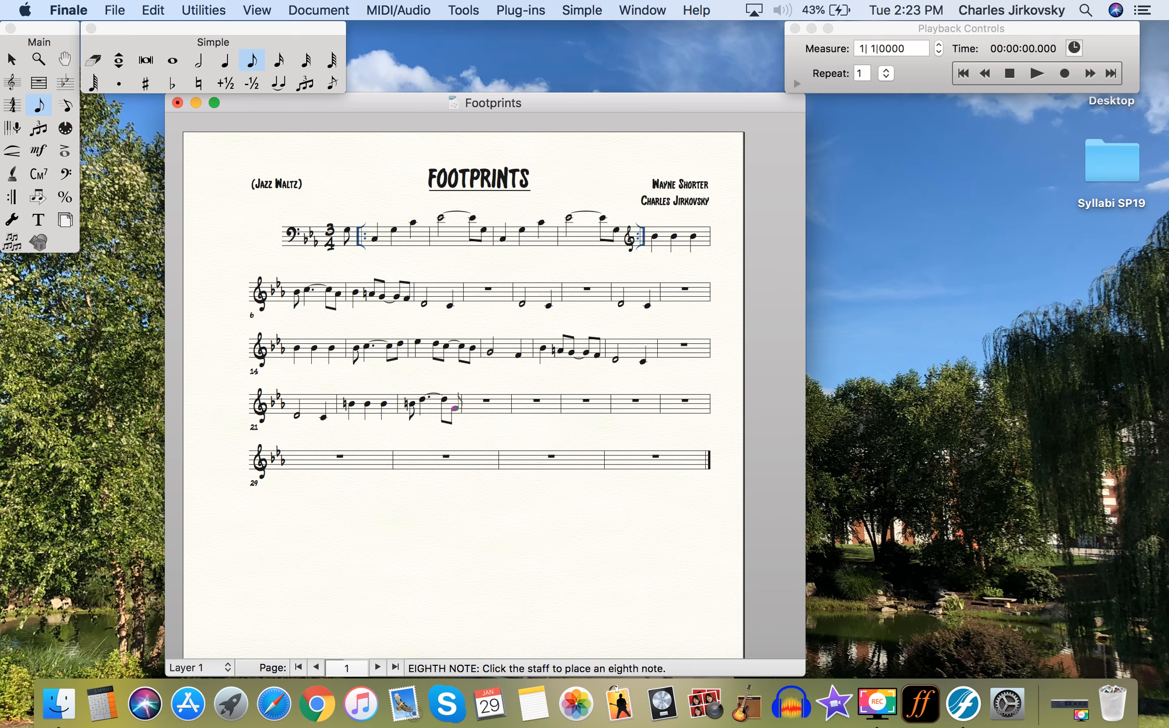
pyautogui.click(199, 60)
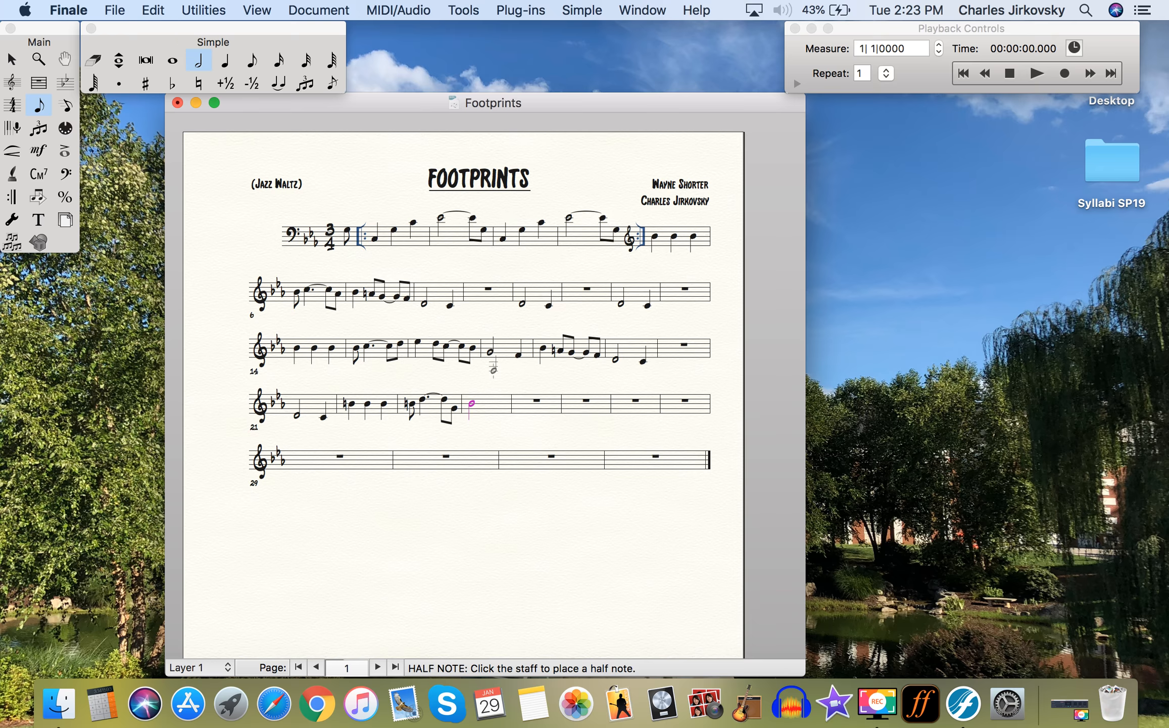
pyautogui.press('p')
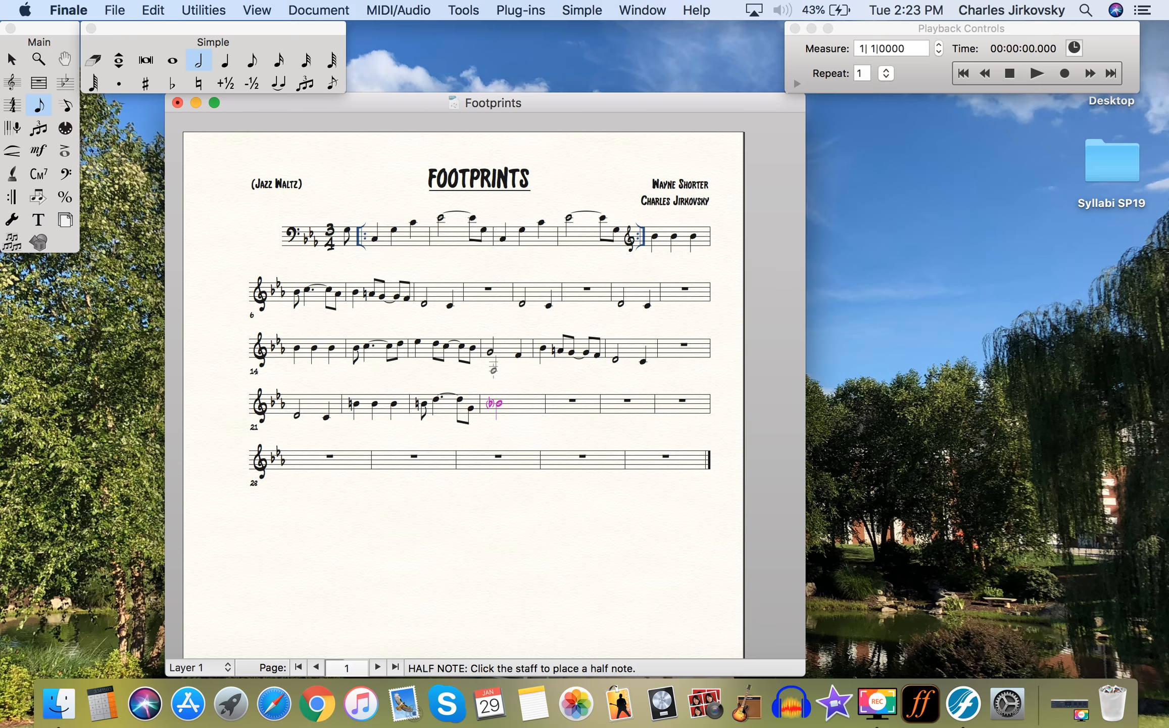
# - Make measure 24's half note dotted and enter measure 25's figure with a flattened beamed eighth
pyautogui.press('.')
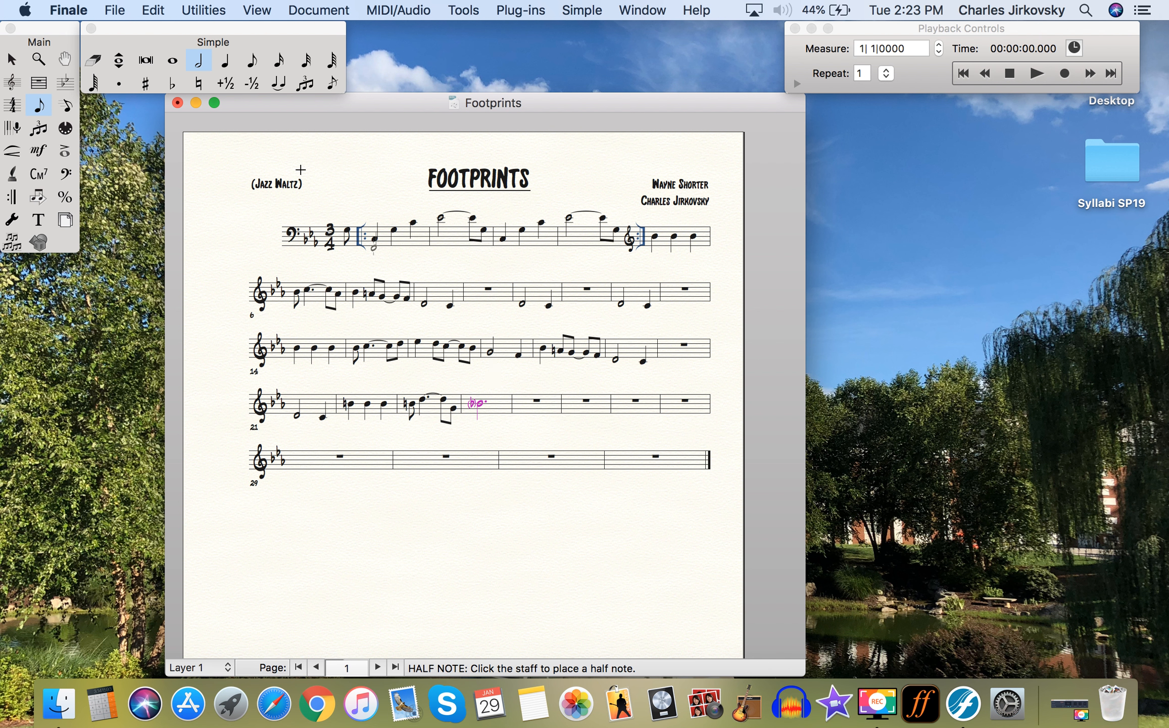
pyautogui.click(225, 61)
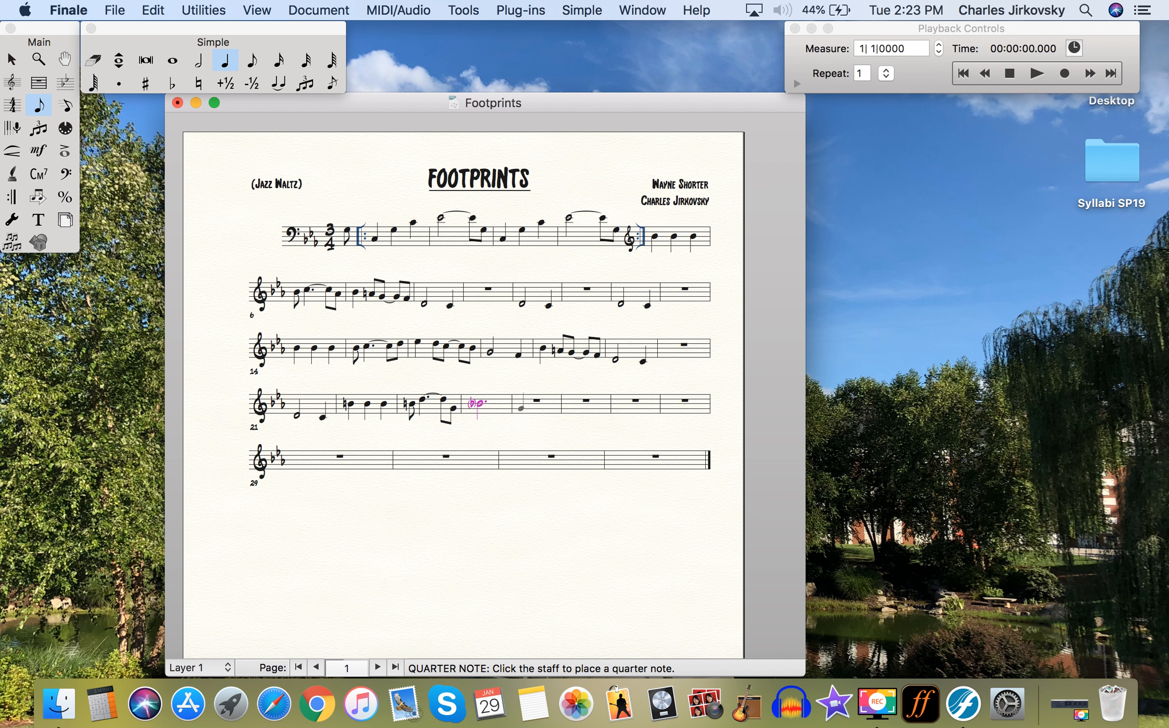
pyautogui.click(521, 408)
pyautogui.click(258, 67)
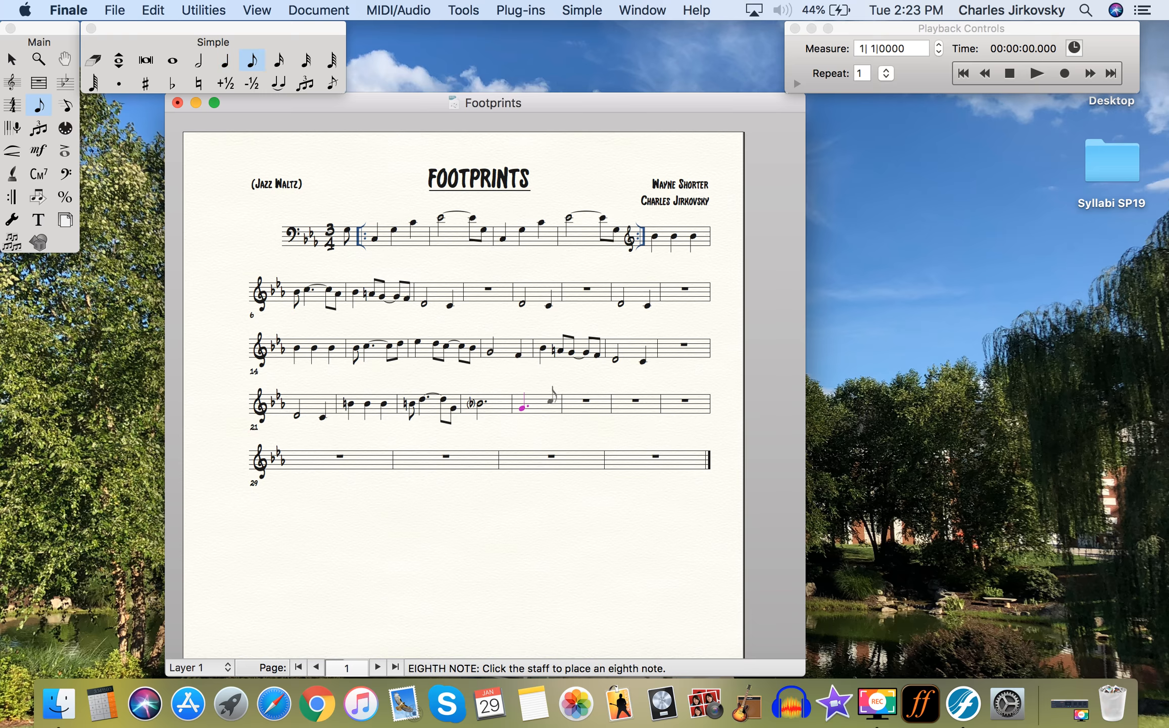
pyautogui.click(553, 406)
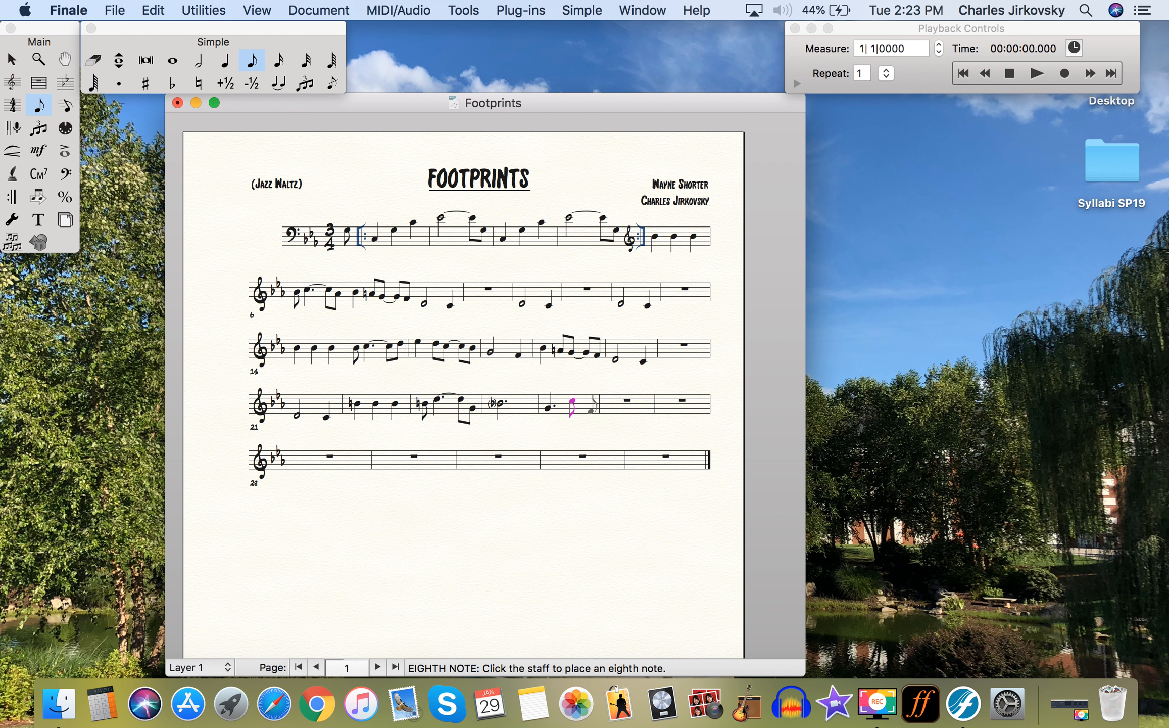
pyautogui.click(591, 406)
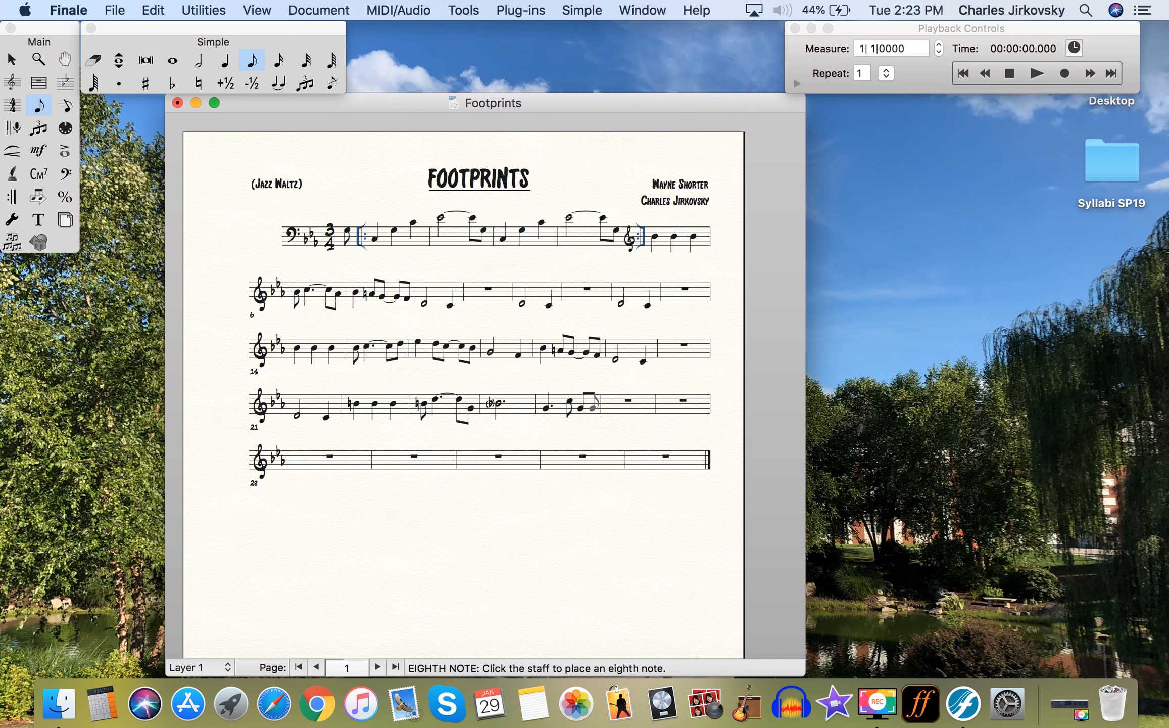
pyautogui.press('-')
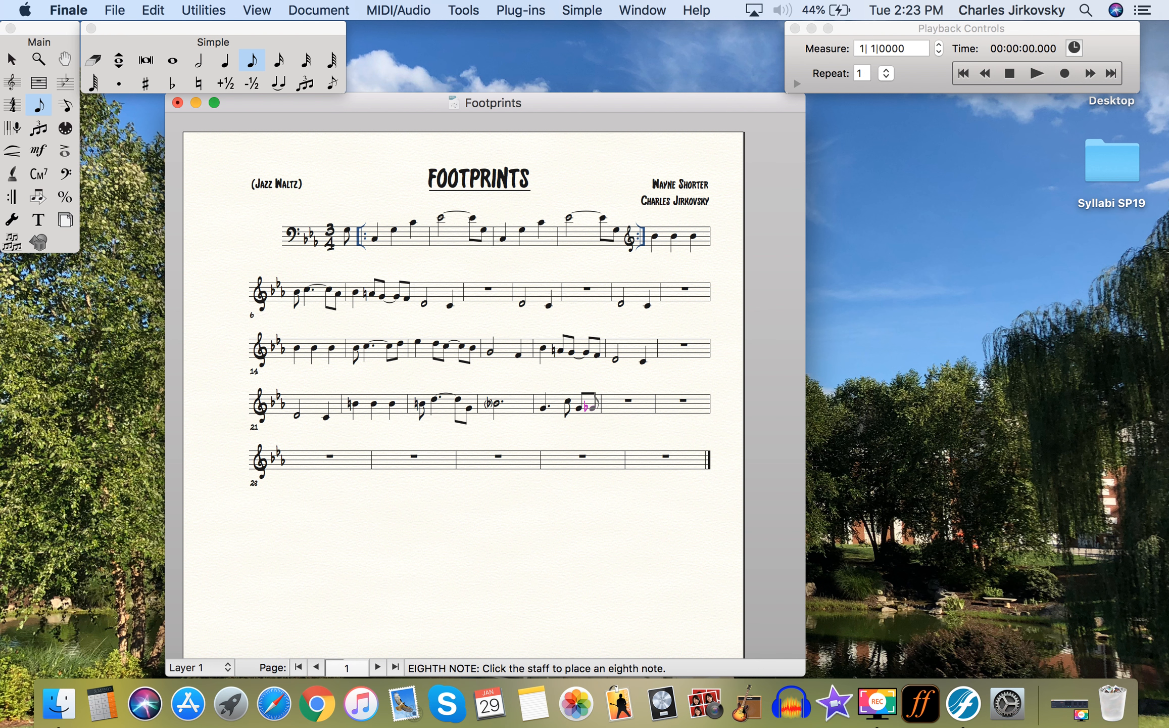
# - Fill measure 26 with a dotted half note and select that measure
pyautogui.click(200, 62)
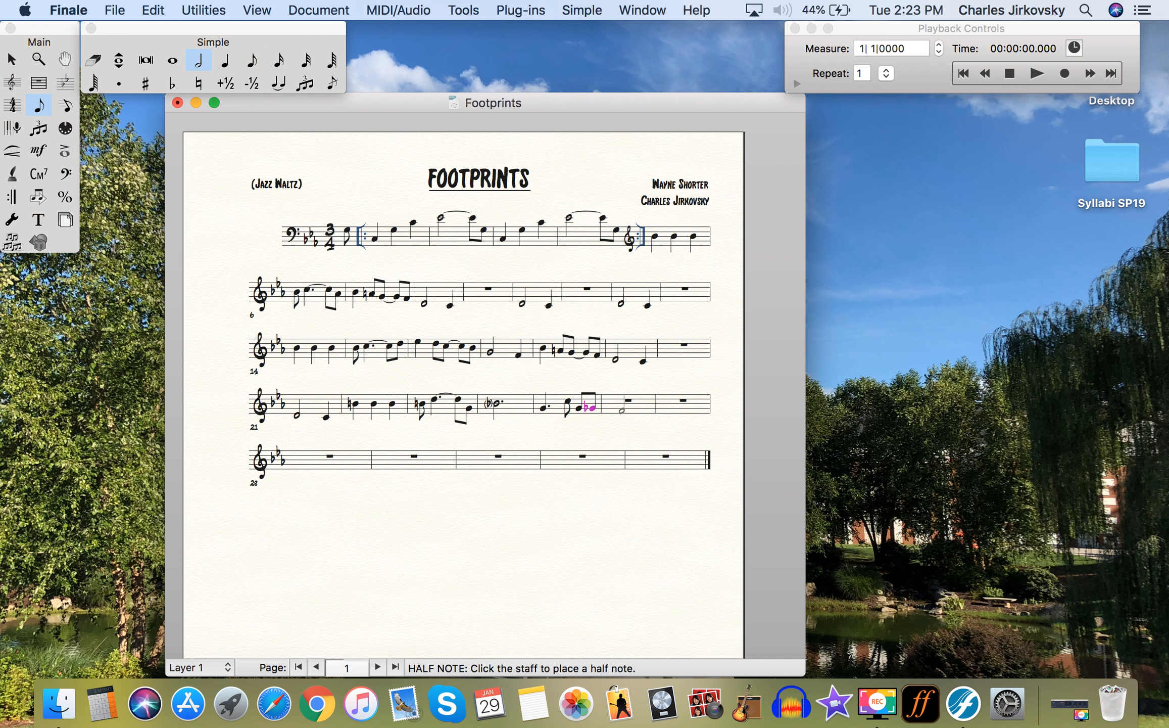
pyautogui.click(620, 410)
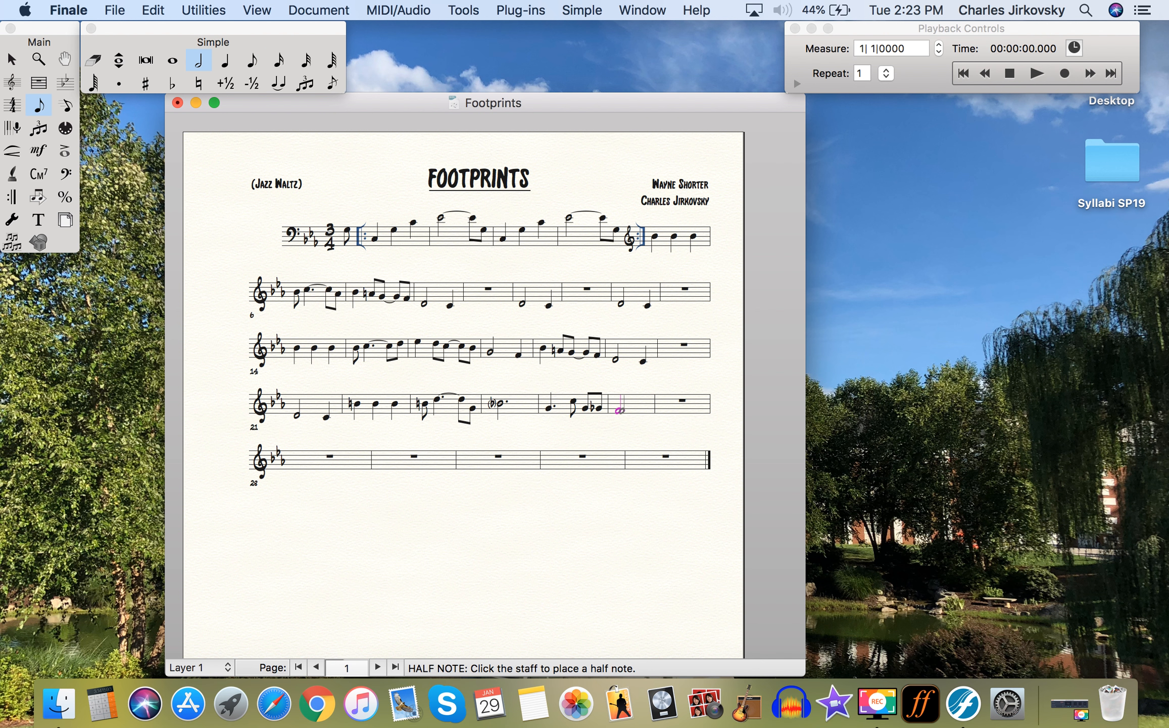
pyautogui.press('.')
pyautogui.click(11, 59)
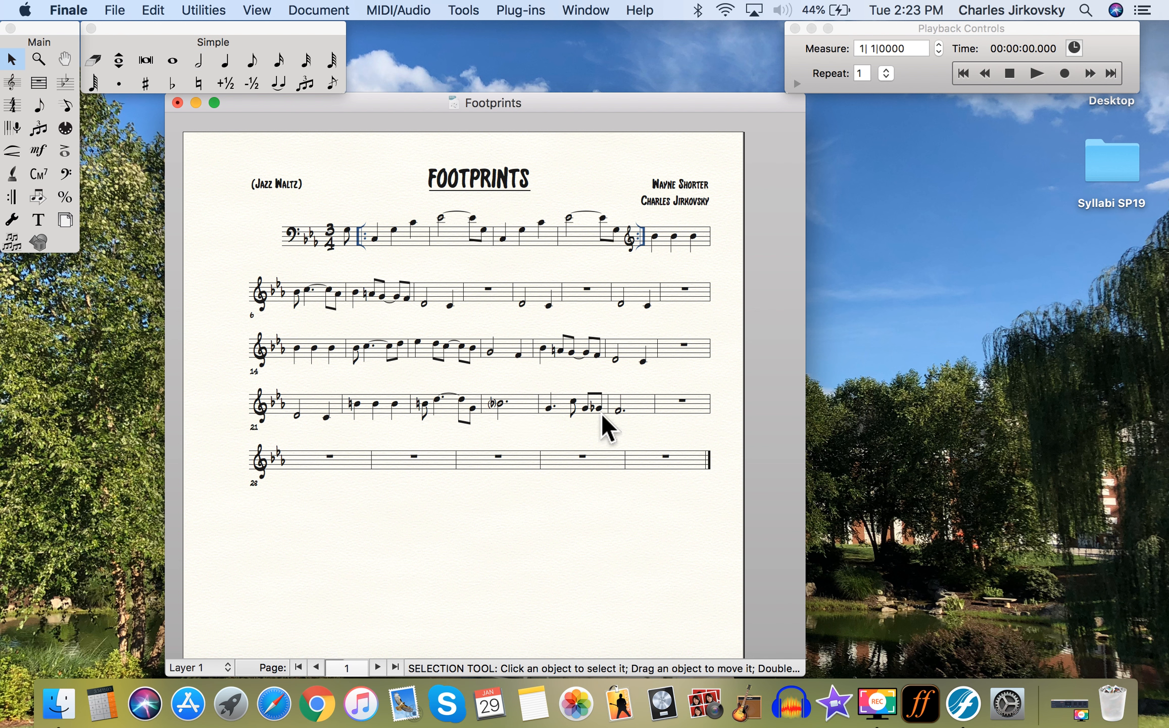
pyautogui.click(650, 408)
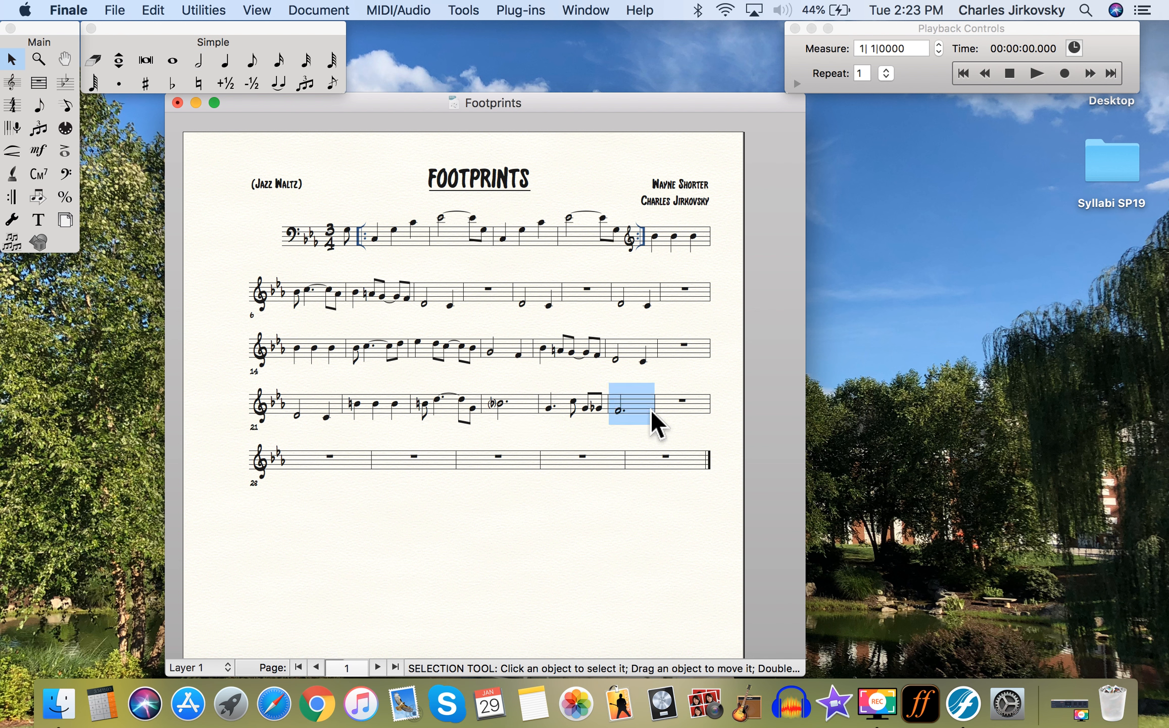
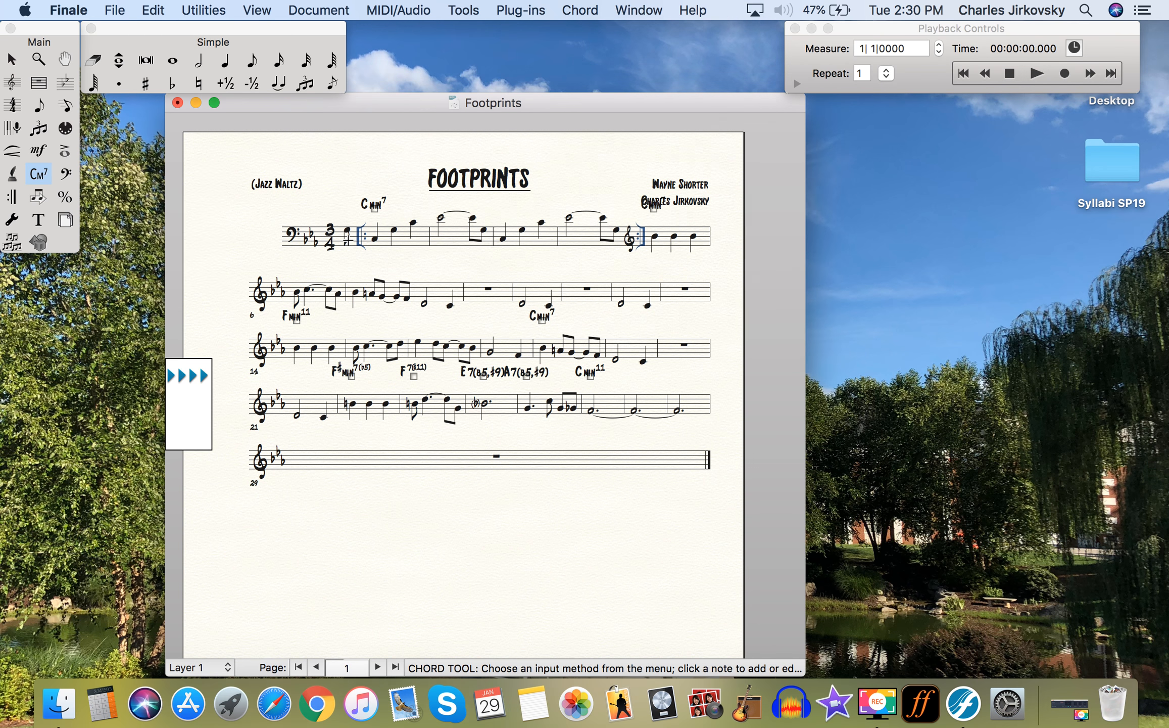
# - Bring up the Chord Definition dialog for the chord symbol C
pyautogui.click(350, 240)
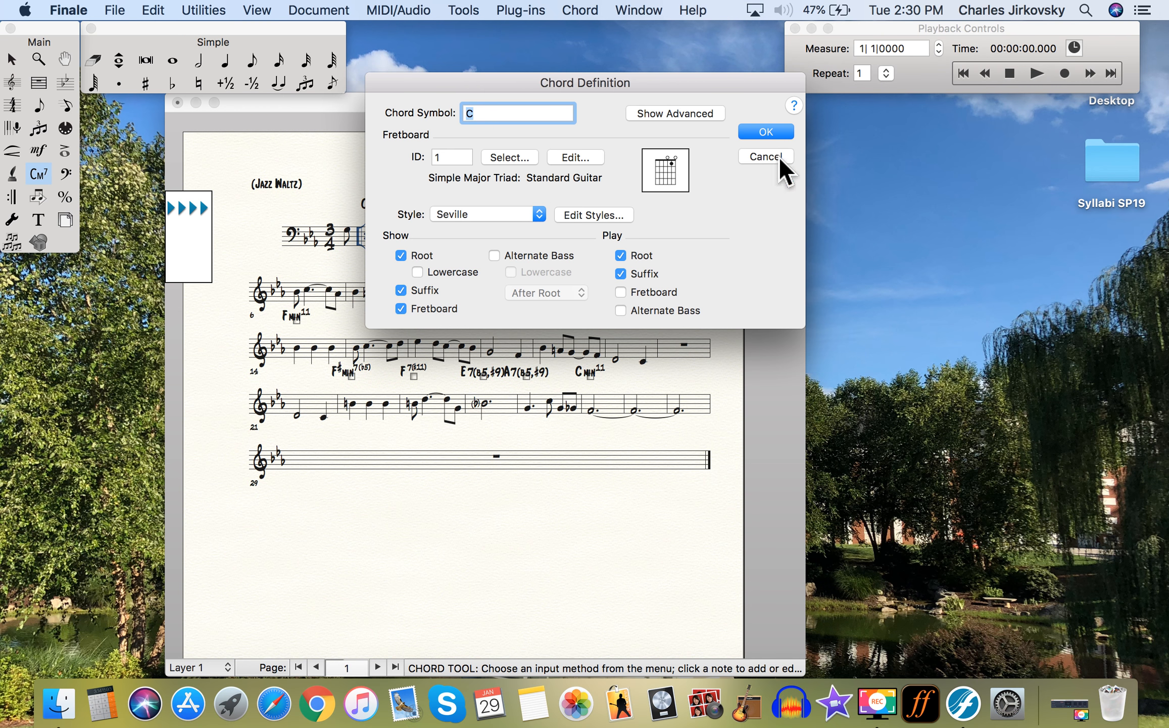
# - Lock four measures per system for measures 5 through 29 with Fit Measures
pyautogui.click(766, 156)
pyautogui.click(203, 10)
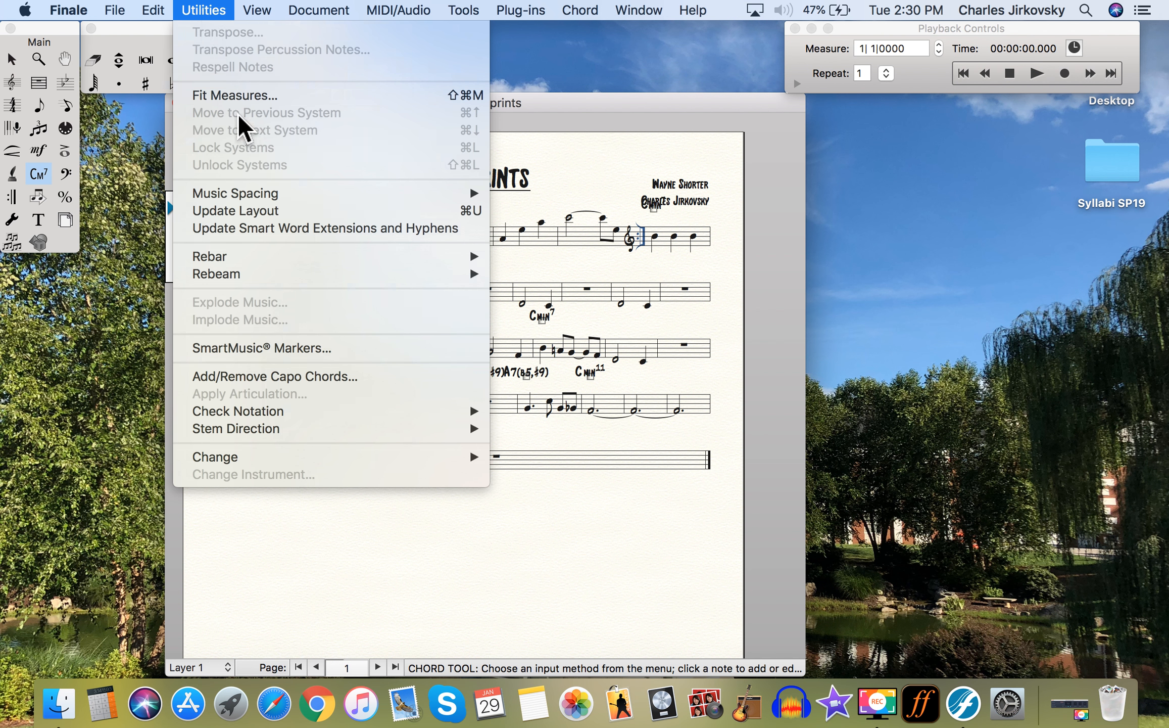
pyautogui.click(237, 96)
pyautogui.click(204, 11)
pyautogui.click(237, 96)
pyautogui.doubleClick(616, 178)
pyautogui.write('4')
pyautogui.click(484, 307)
pyautogui.click(566, 313)
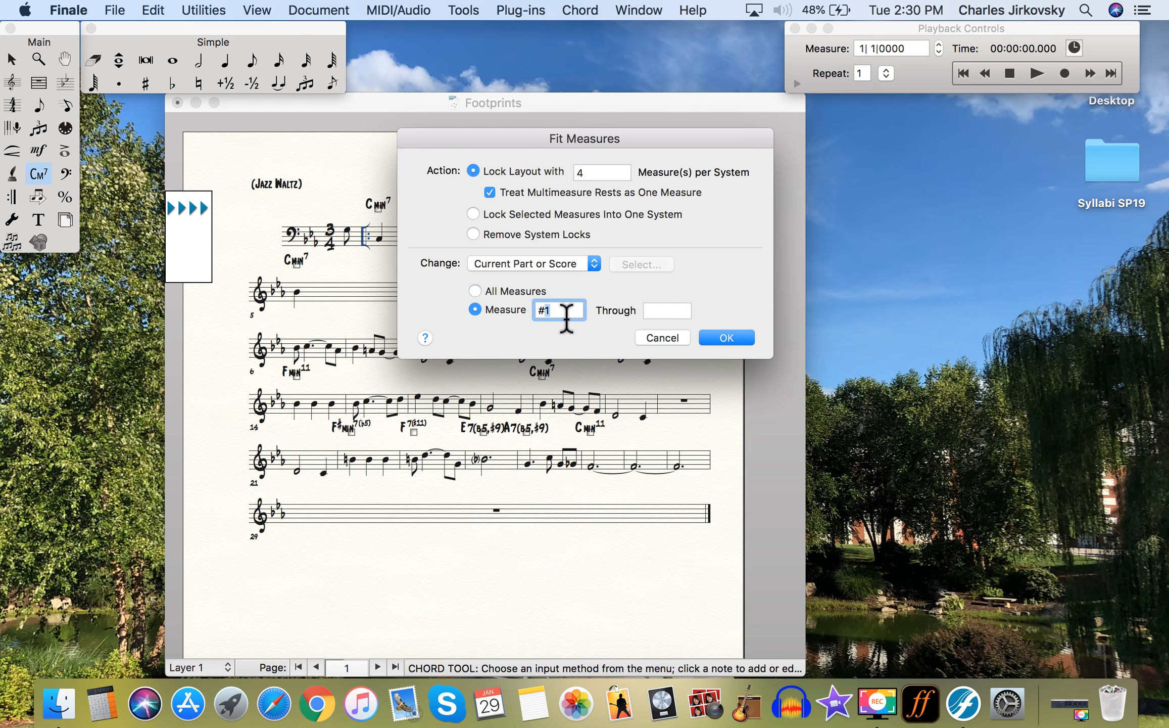
pyautogui.write('5')
pyautogui.click(664, 312)
pyautogui.write('29')
pyautogui.click(727, 337)
# - Select an item further down the score and delete it
pyautogui.click(12, 60)
pyautogui.scroll(-1, 455, 394)
pyautogui.doubleClick(319, 394)
pyautogui.press('Delete')
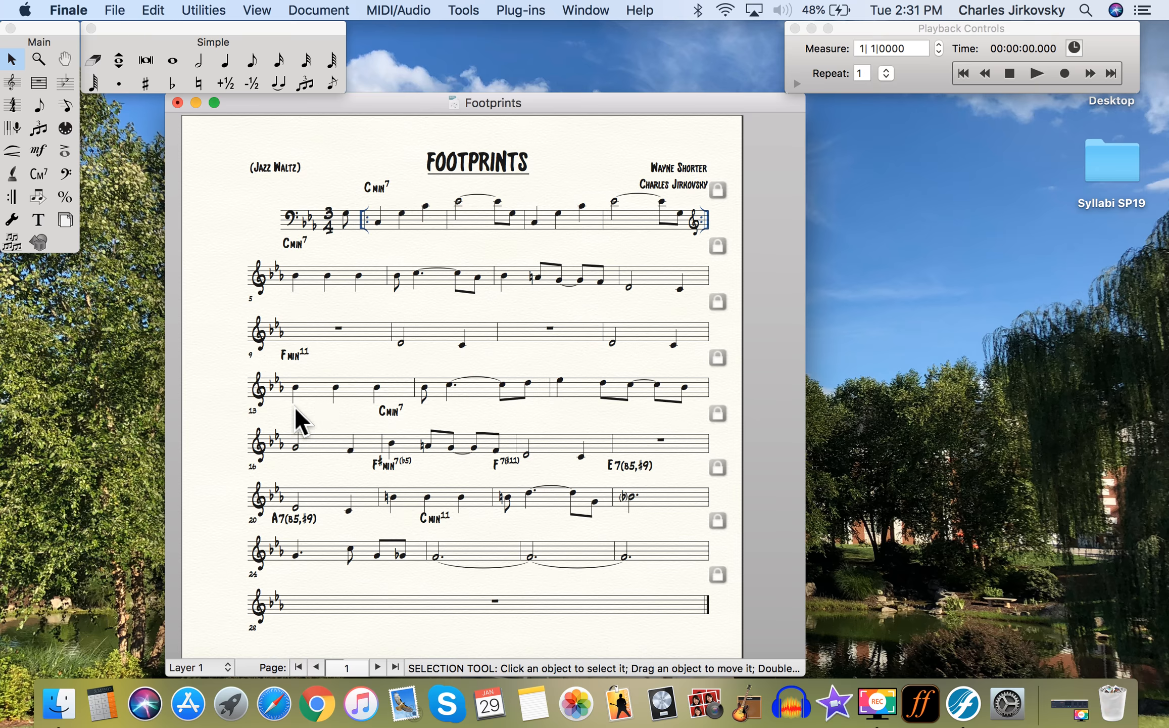
# - Run Fit Measures on the measure range 12 through 28
pyautogui.click(195, 12)
pyautogui.click(219, 96)
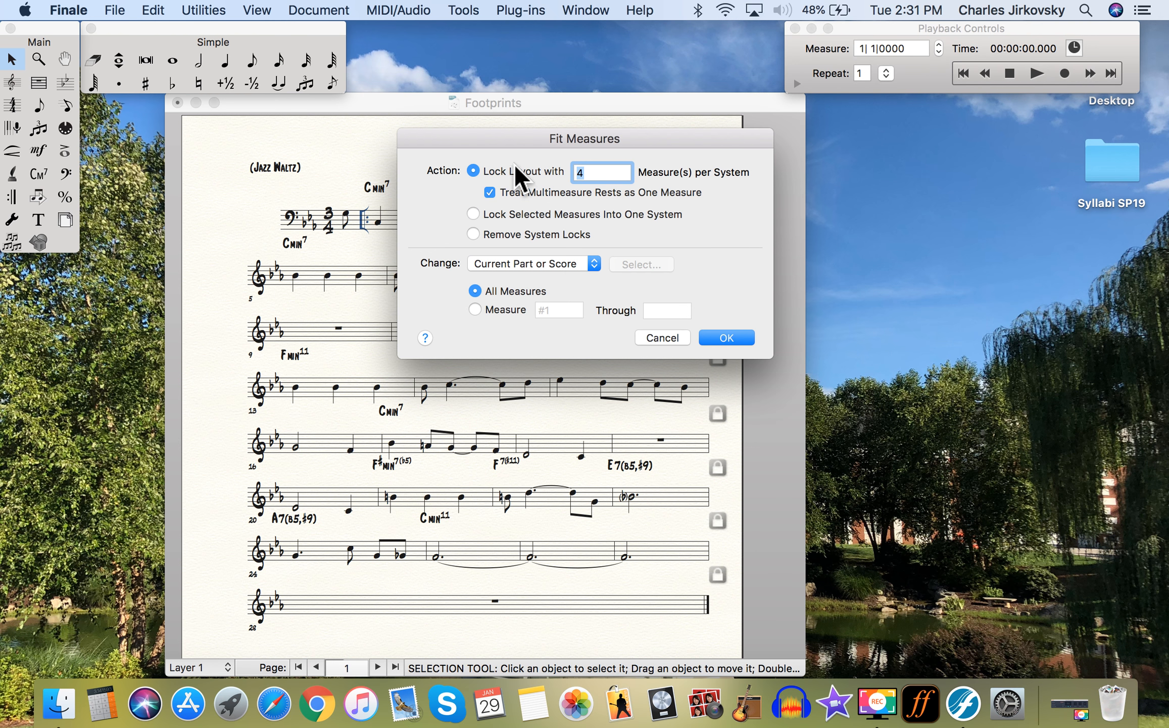
pyautogui.click(477, 312)
pyautogui.doubleClick(555, 314)
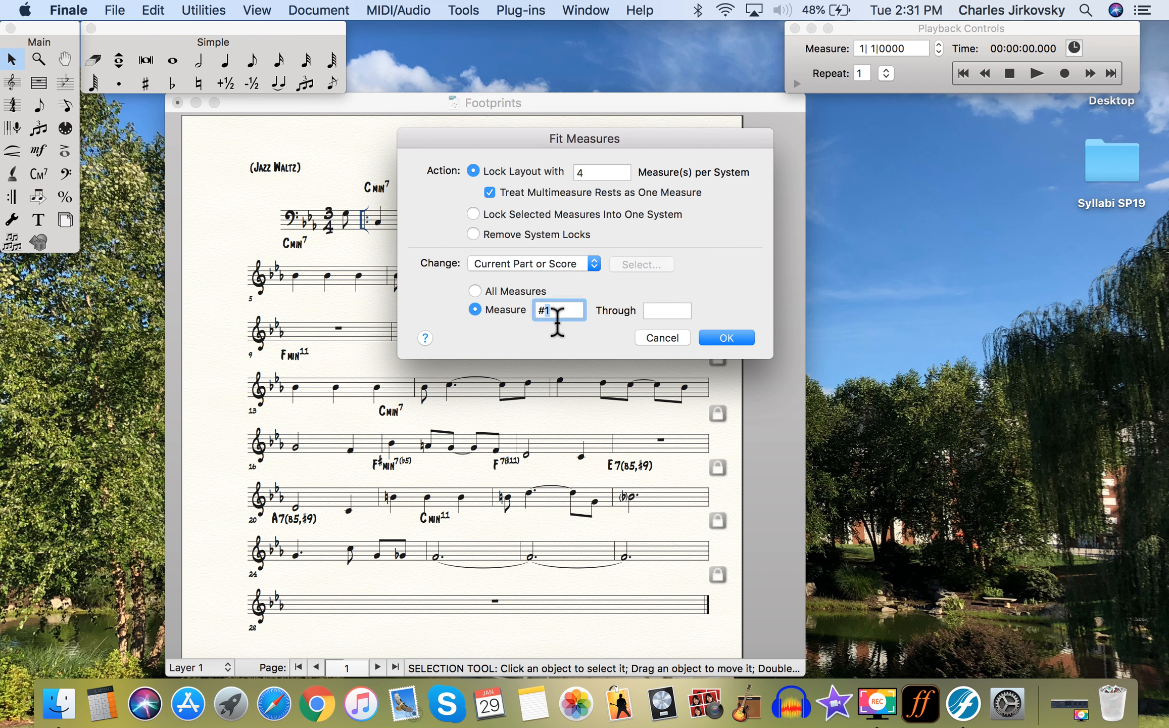
pyautogui.write('12')
pyautogui.click(675, 311)
pyautogui.write('28')
pyautogui.click(727, 337)
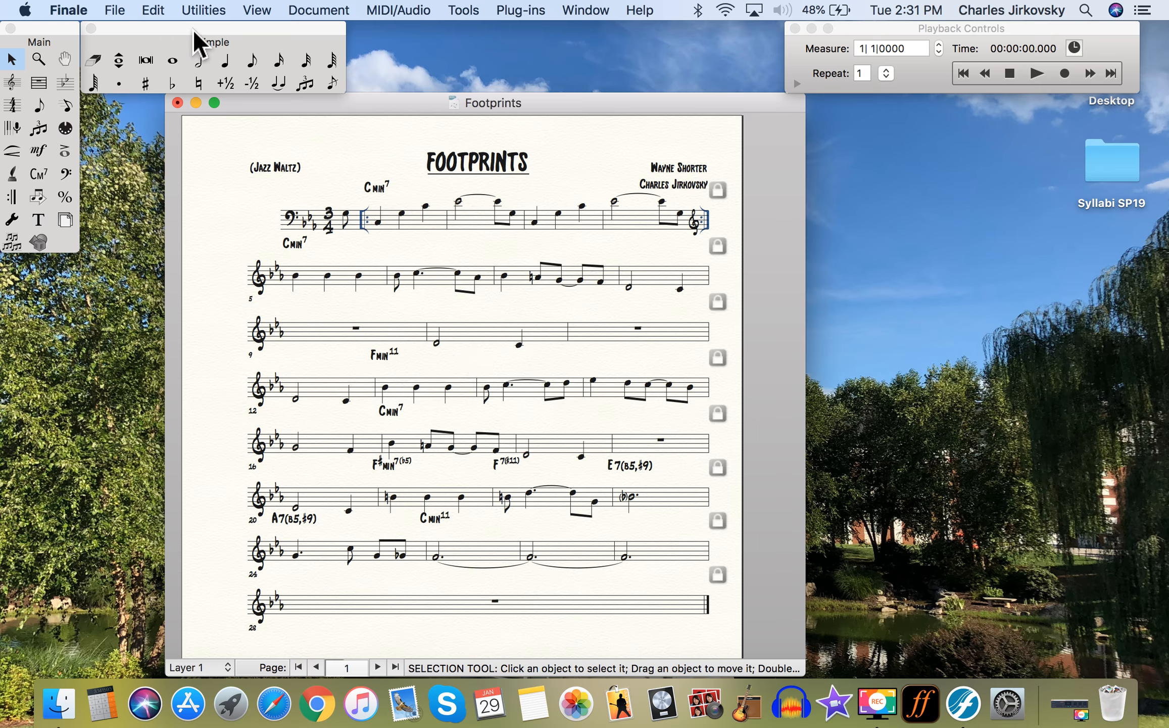
# - Reapply Fit Measures at four measures per system for measures 6 through 28
pyautogui.click(207, 12)
pyautogui.click(250, 100)
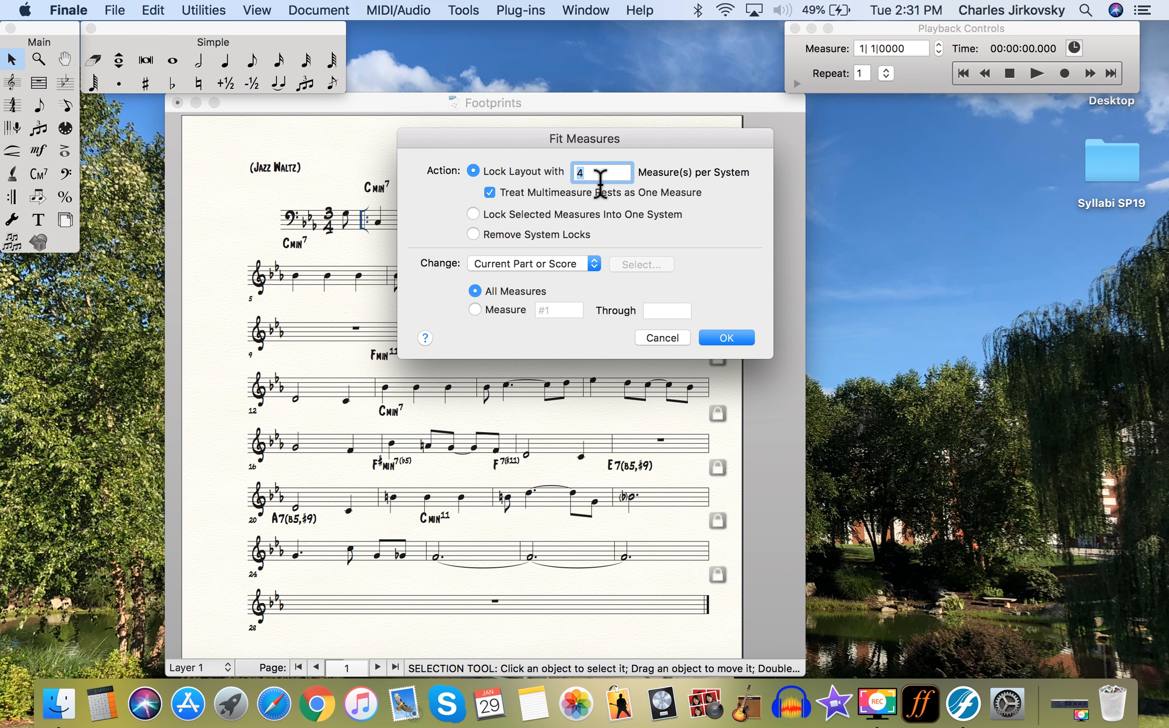
pyautogui.write('6')
pyautogui.click(476, 309)
pyautogui.click(548, 312)
pyautogui.write('5')
pyautogui.click(661, 309)
pyautogui.write('28')
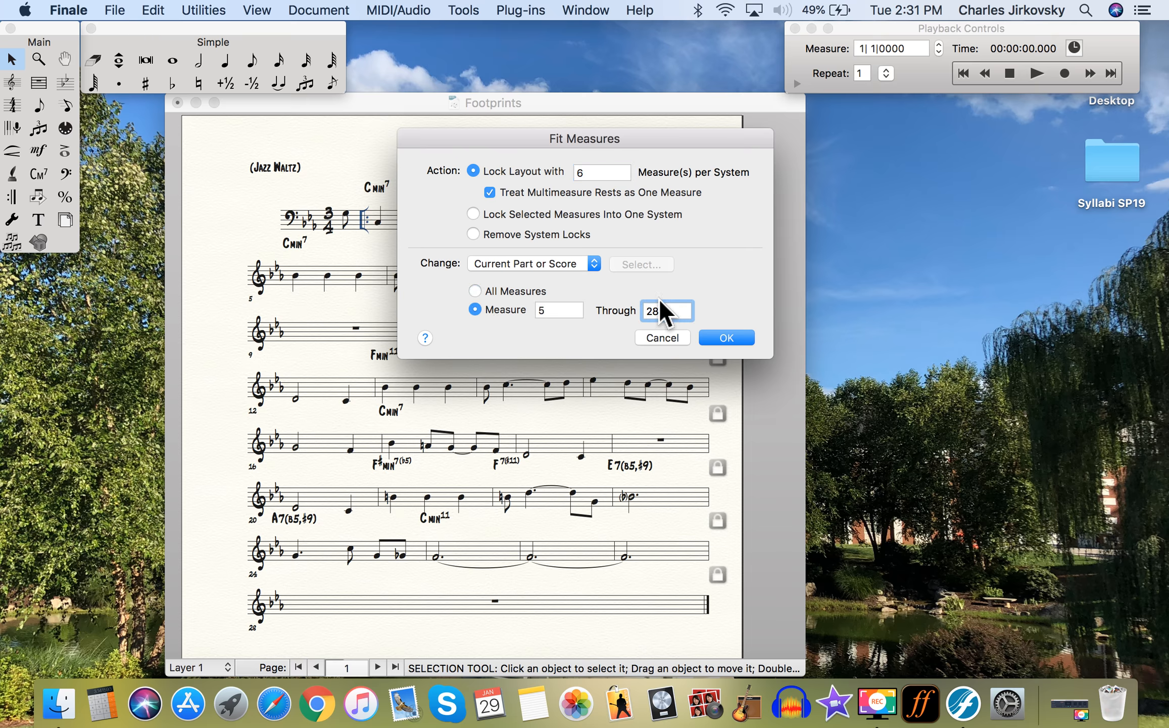
pyautogui.doubleClick(595, 173)
pyautogui.write('4')
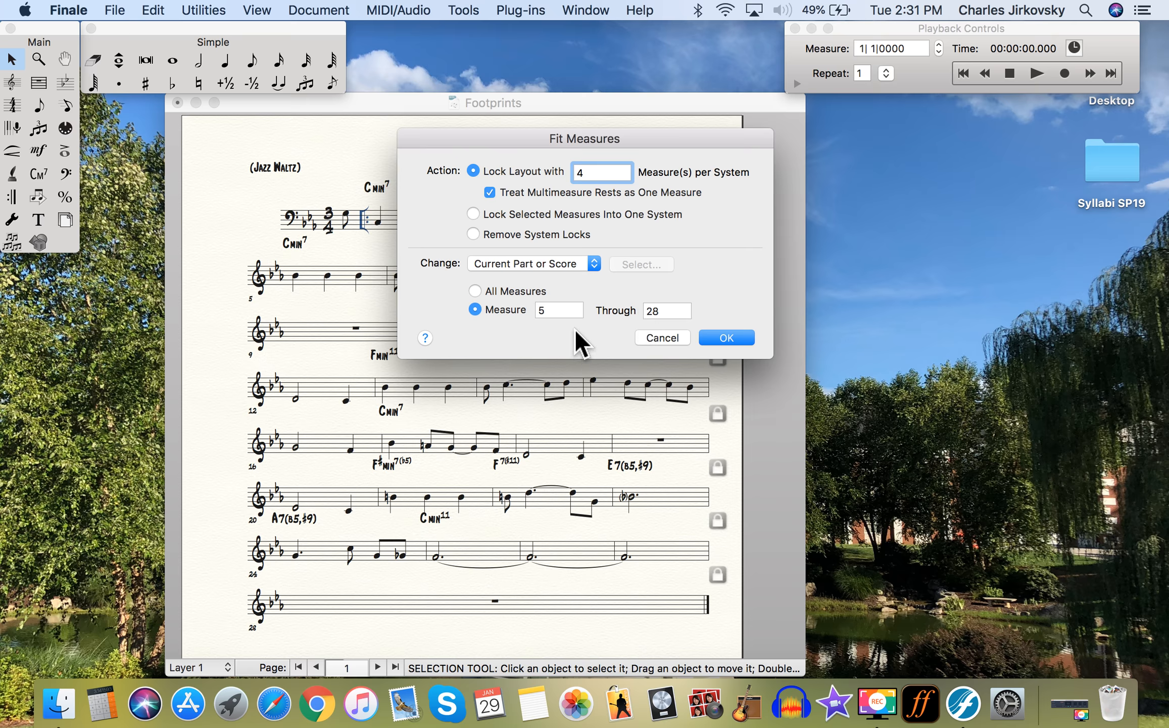
pyautogui.press('Tab')
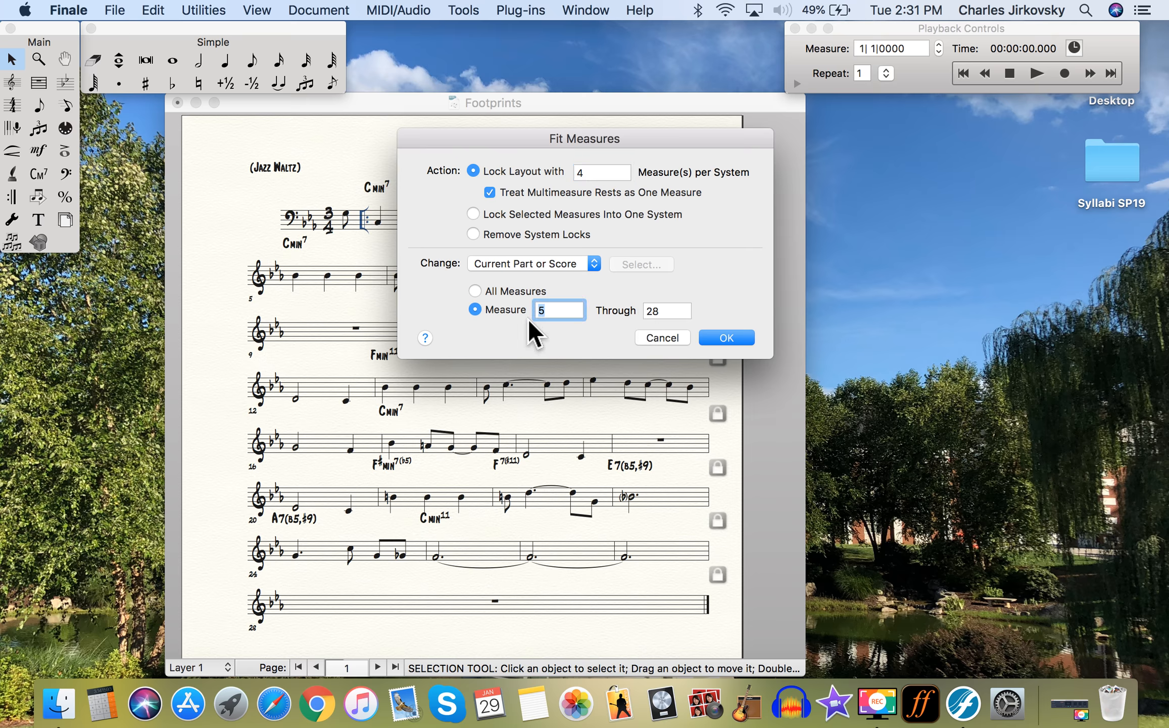
pyautogui.write('6')
pyautogui.click(731, 342)
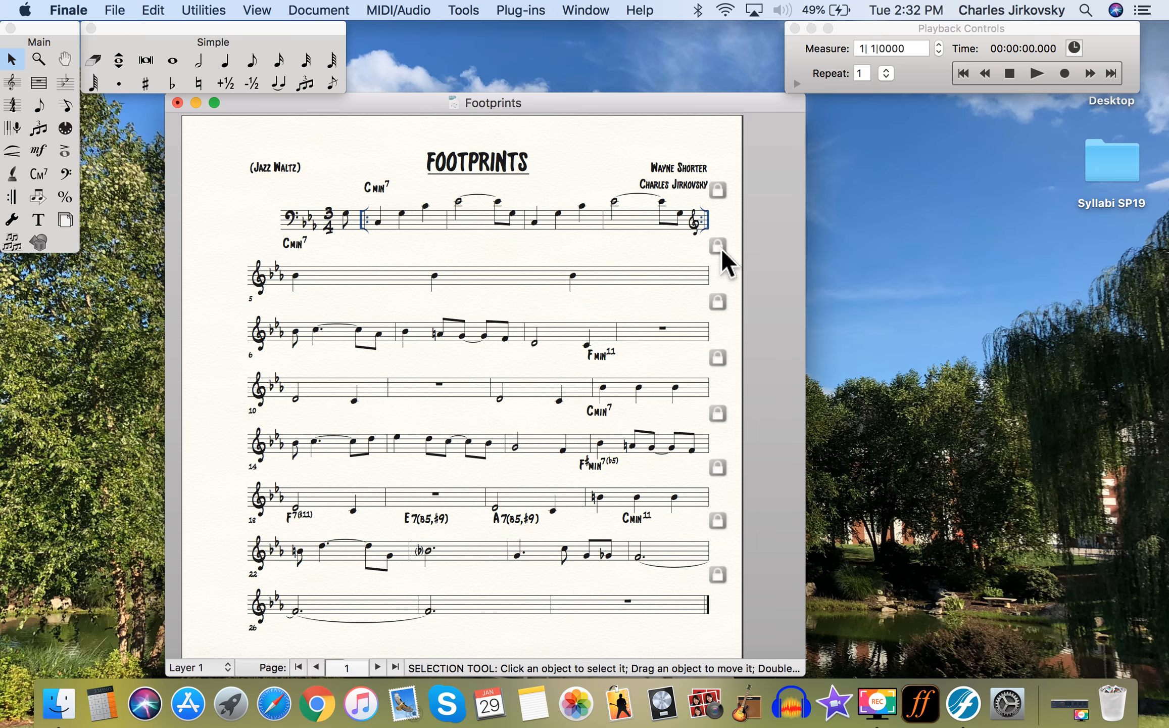
# - Apply Fit Measures at 4 measures per system to measures 5 through 28
pyautogui.click(204, 10)
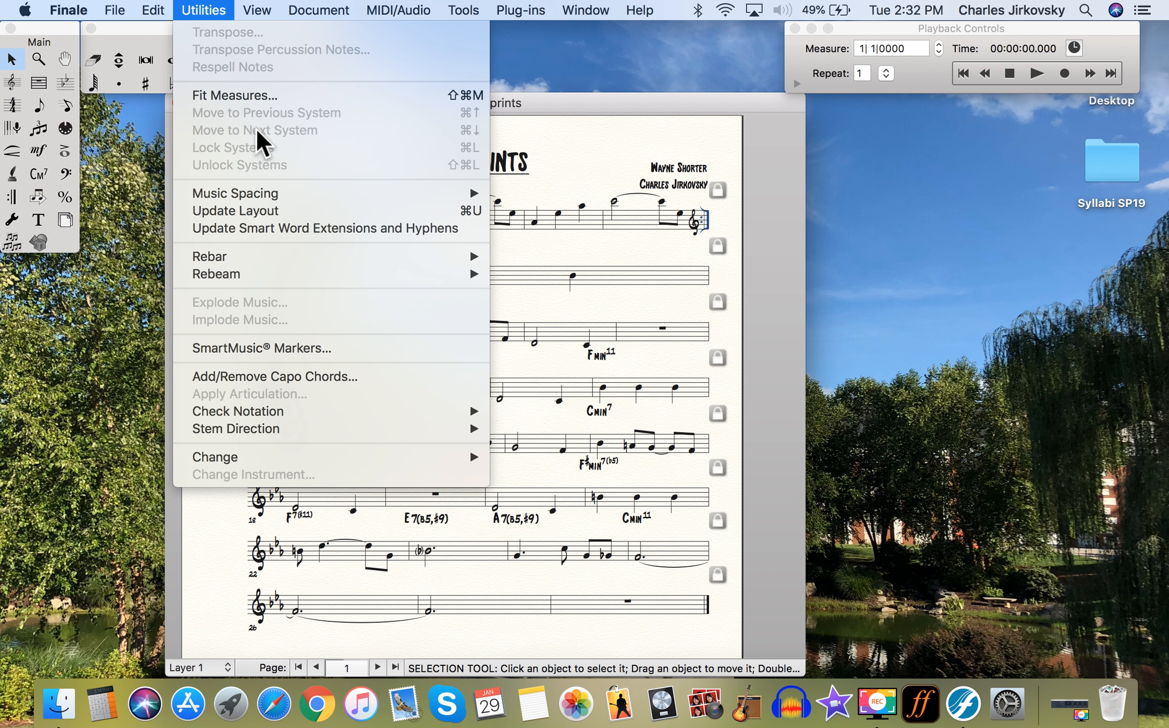
pyautogui.click(235, 95)
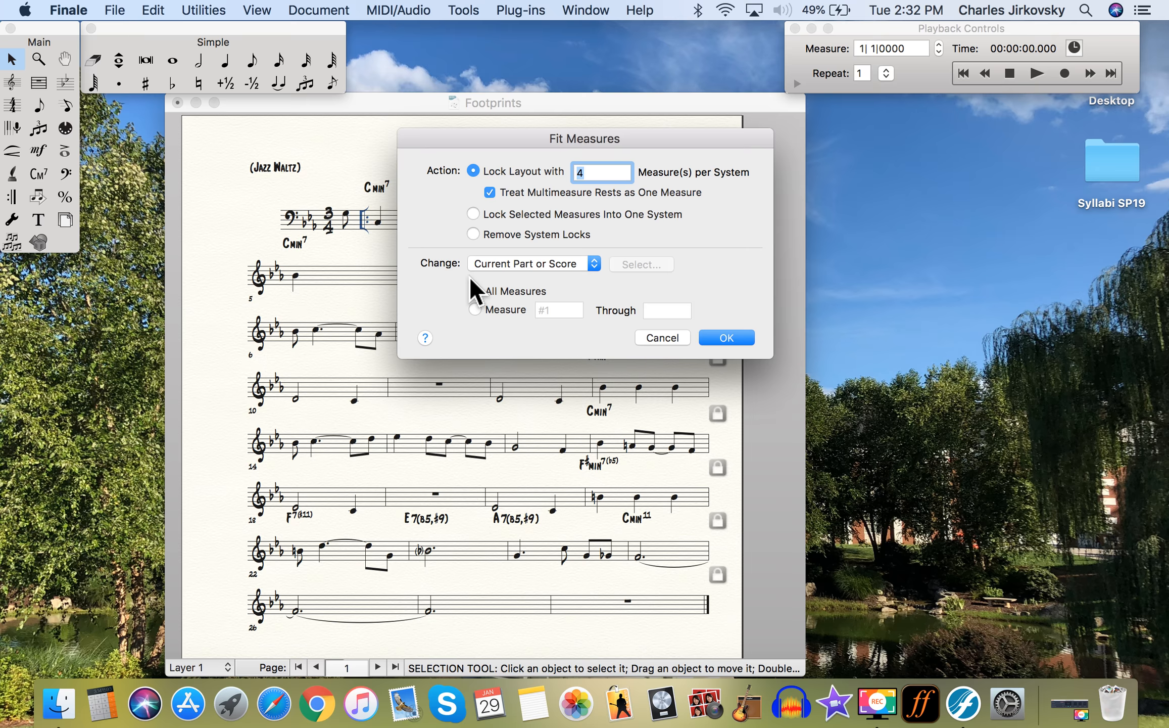
pyautogui.click(483, 312)
pyautogui.doubleClick(563, 310)
pyautogui.write('5')
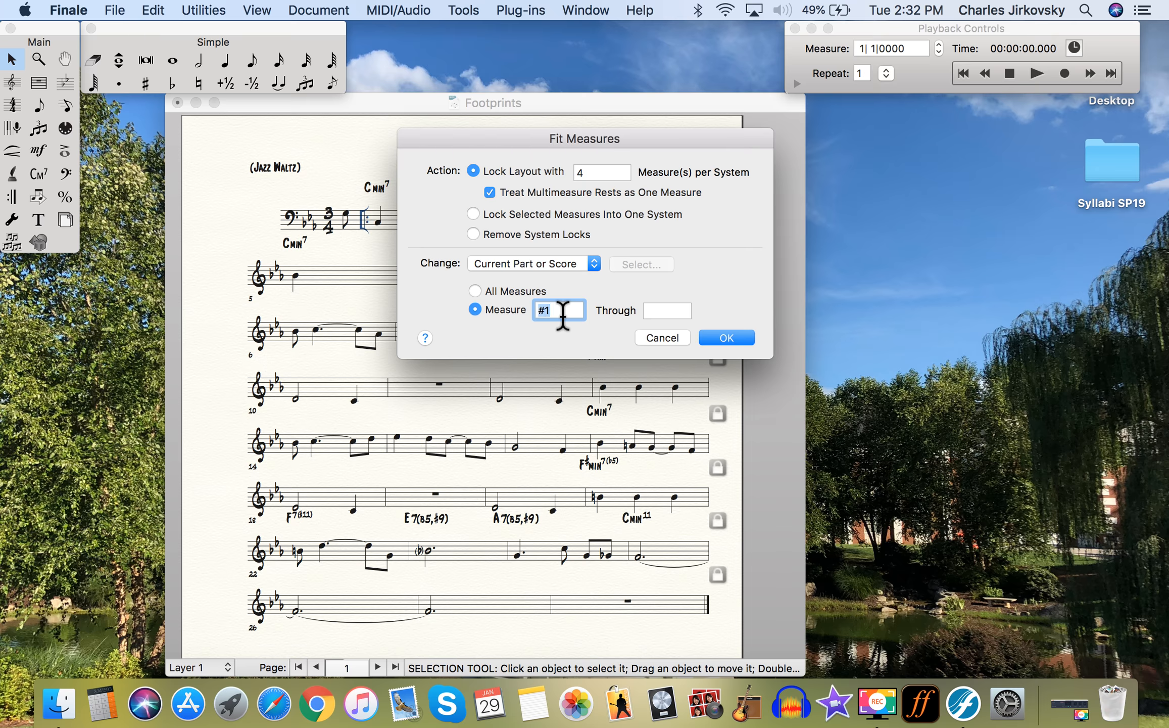
pyautogui.click(682, 312)
pyautogui.write('28')
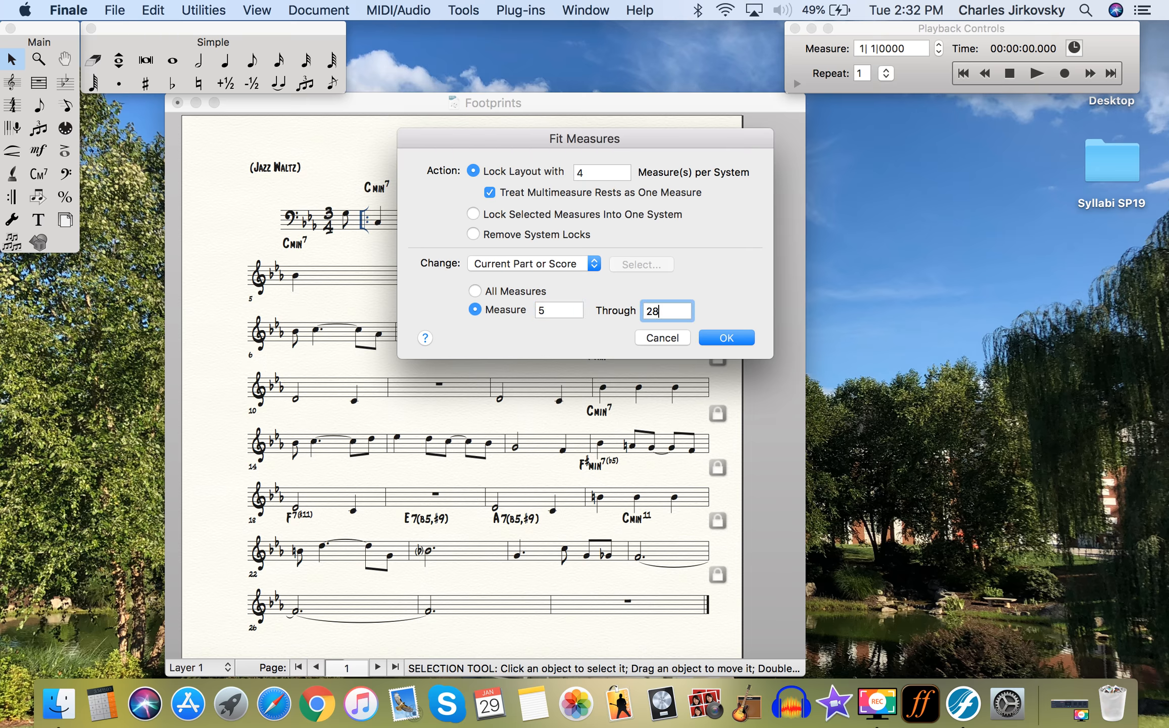
pyautogui.click(724, 336)
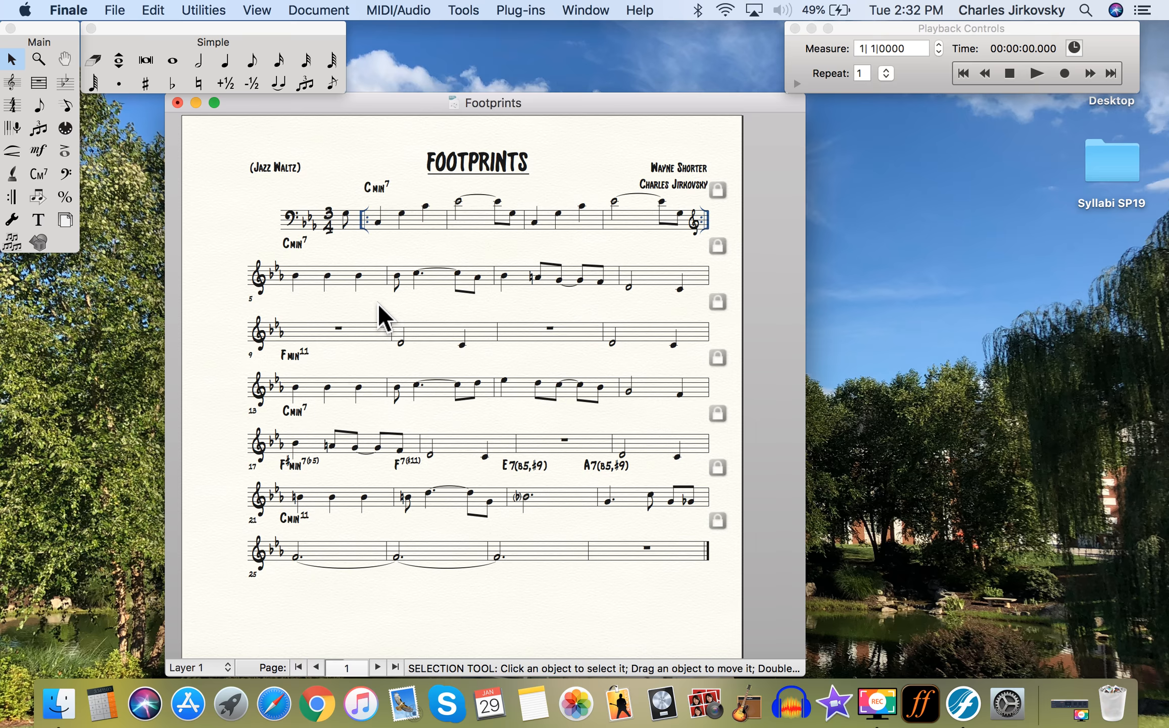
# - With the Staff tool, select the staves holding measures 5–8 and 9–12
pyautogui.scroll(-5, 379, 305)
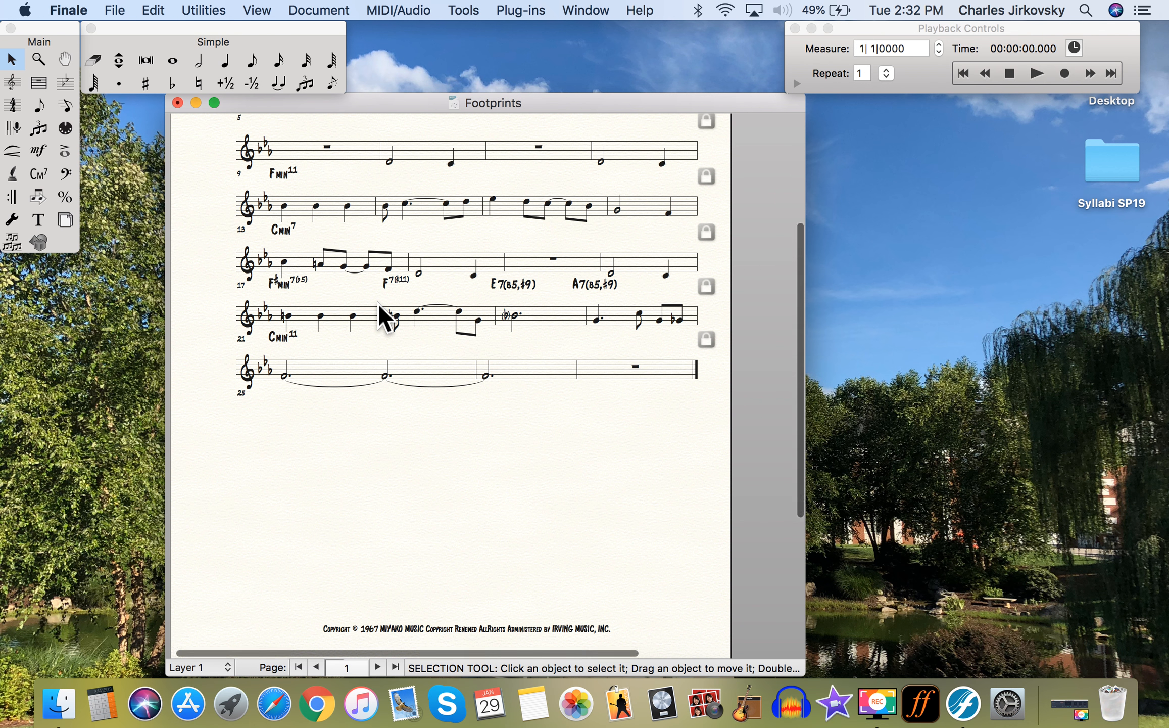
pyautogui.scroll(3, 377, 302)
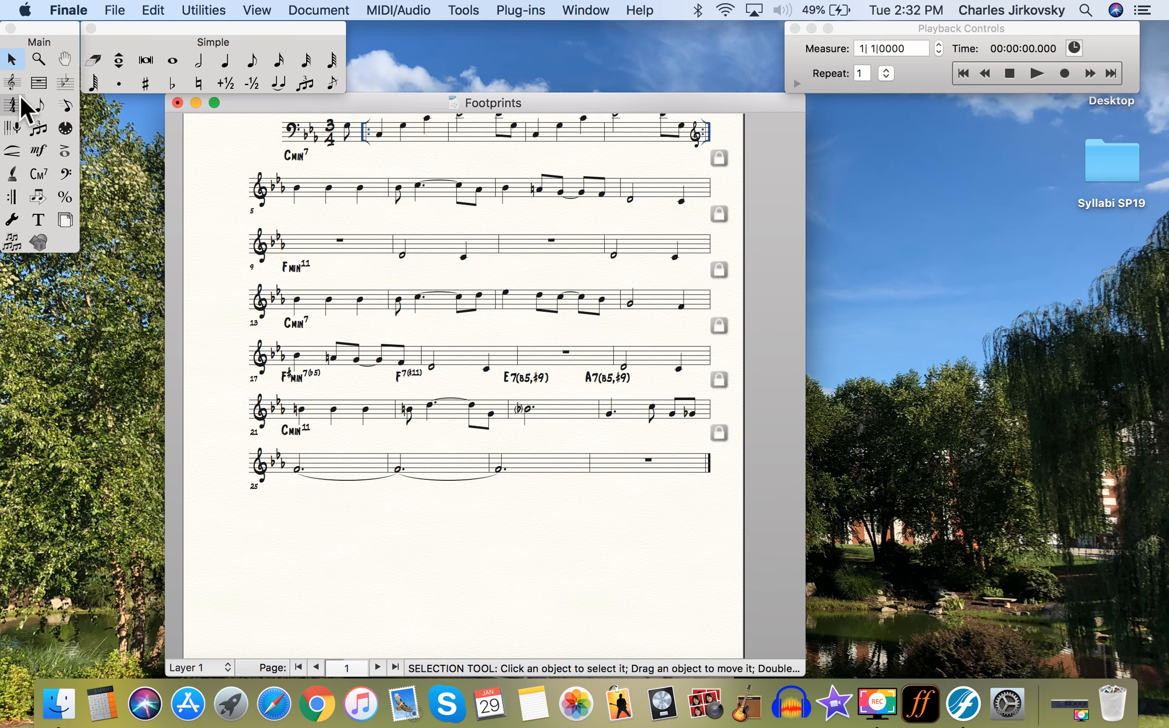
pyautogui.click(12, 83)
pyautogui.scroll(2, 374, 305)
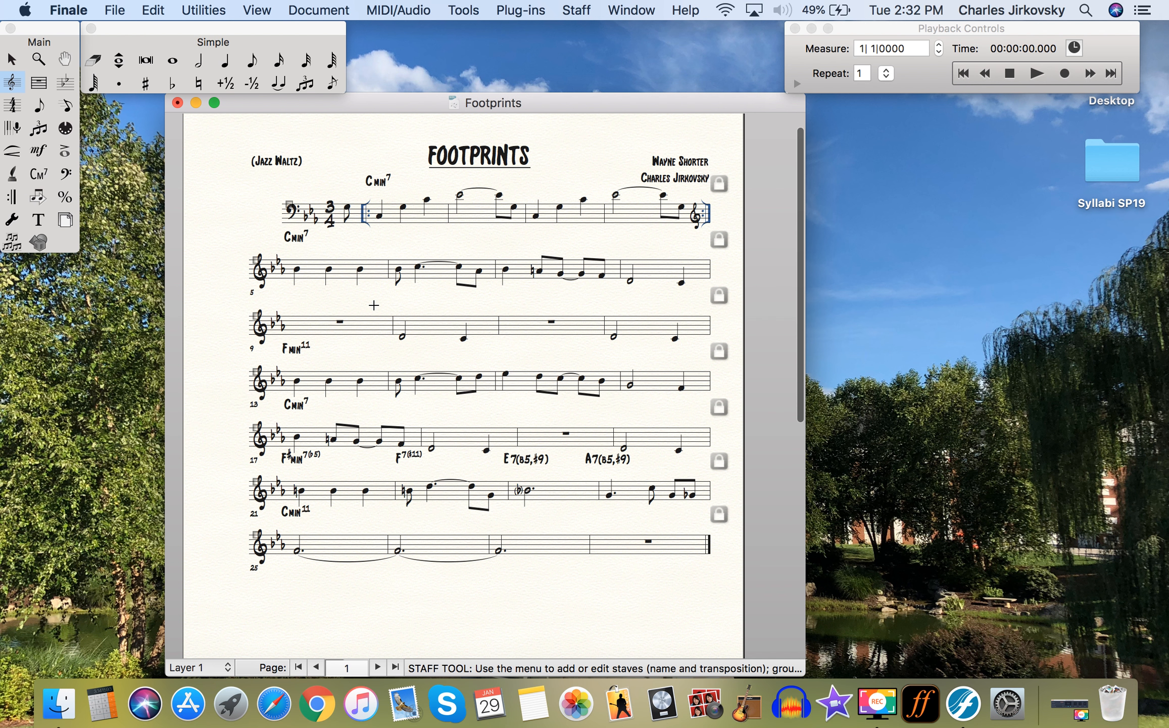
pyautogui.click(289, 208)
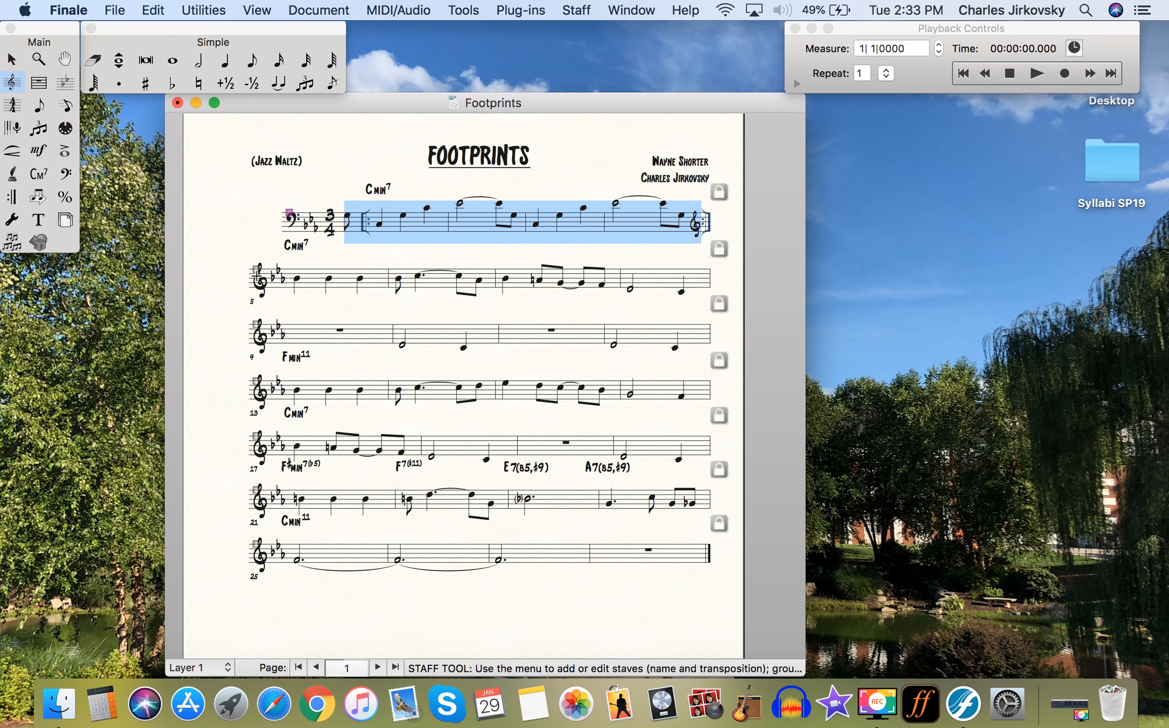
pyautogui.click(256, 272)
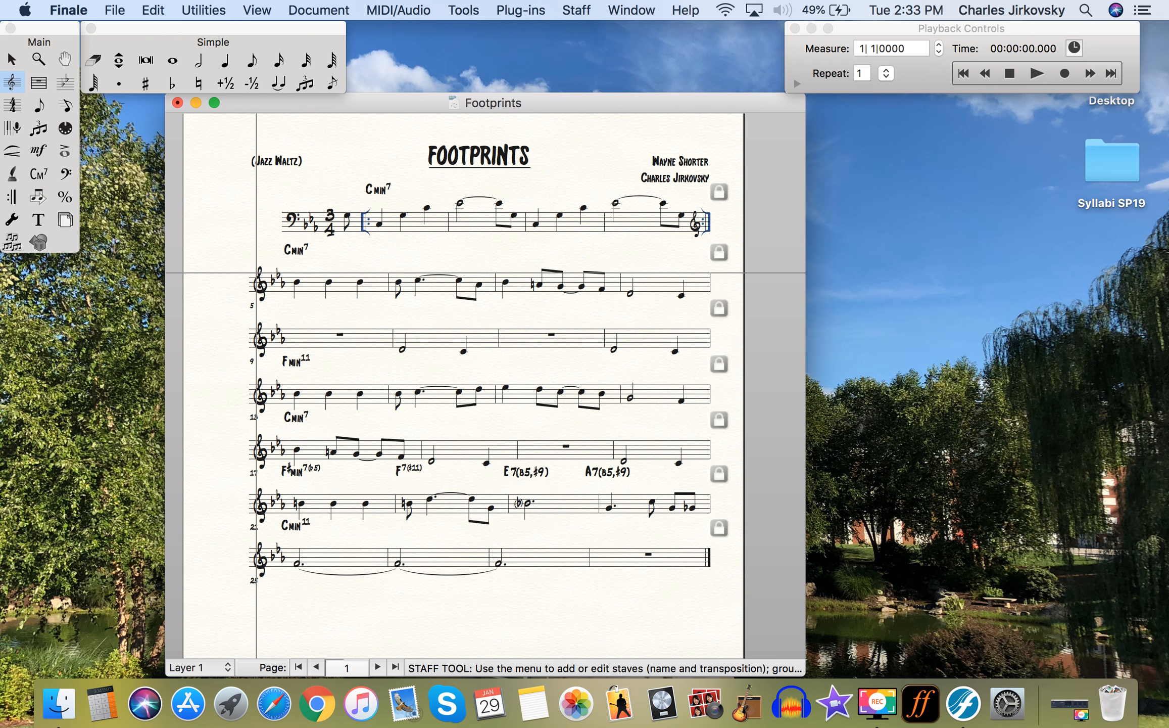
pyautogui.click(256, 277)
pyautogui.click(253, 334)
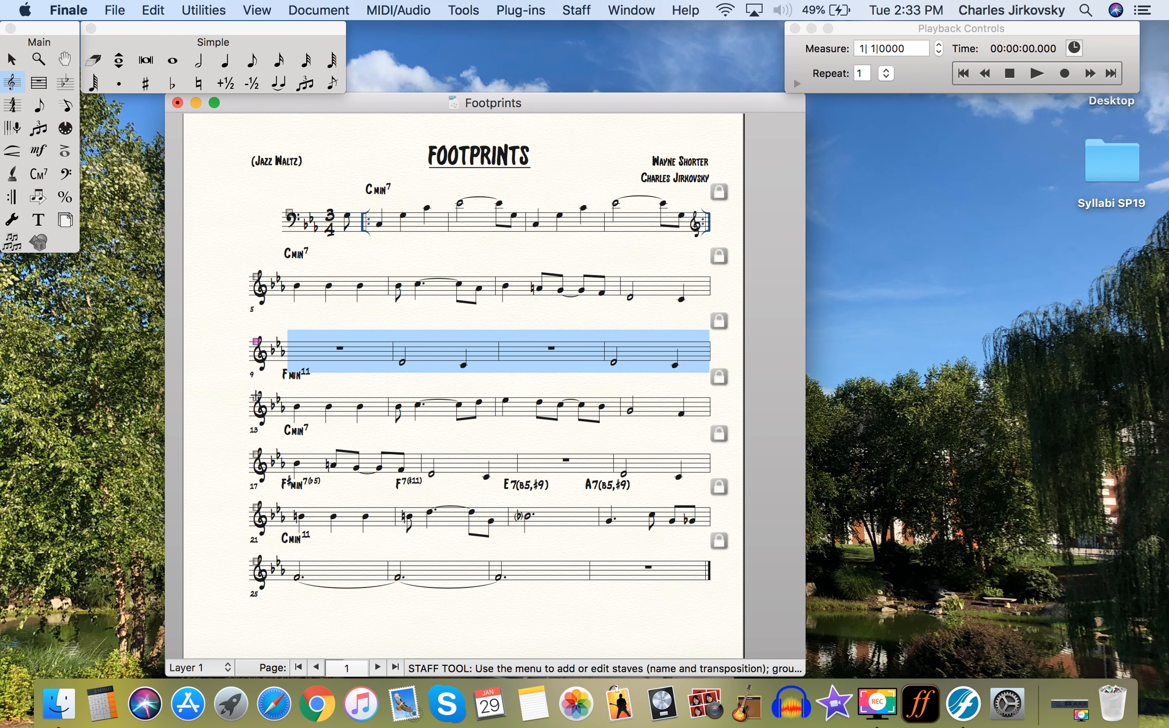
# - Drag the measure 13 and measure 21 staves lower to widen the gaps between systems
pyautogui.moveTo(256, 397); pyautogui.dragTo(246, 425)
pyautogui.moveTo(246, 478); pyautogui.dragTo(246, 497)
pyautogui.moveTo(246, 552); pyautogui.dragTo(246, 566)
pyautogui.scroll(-5, 405, 527)
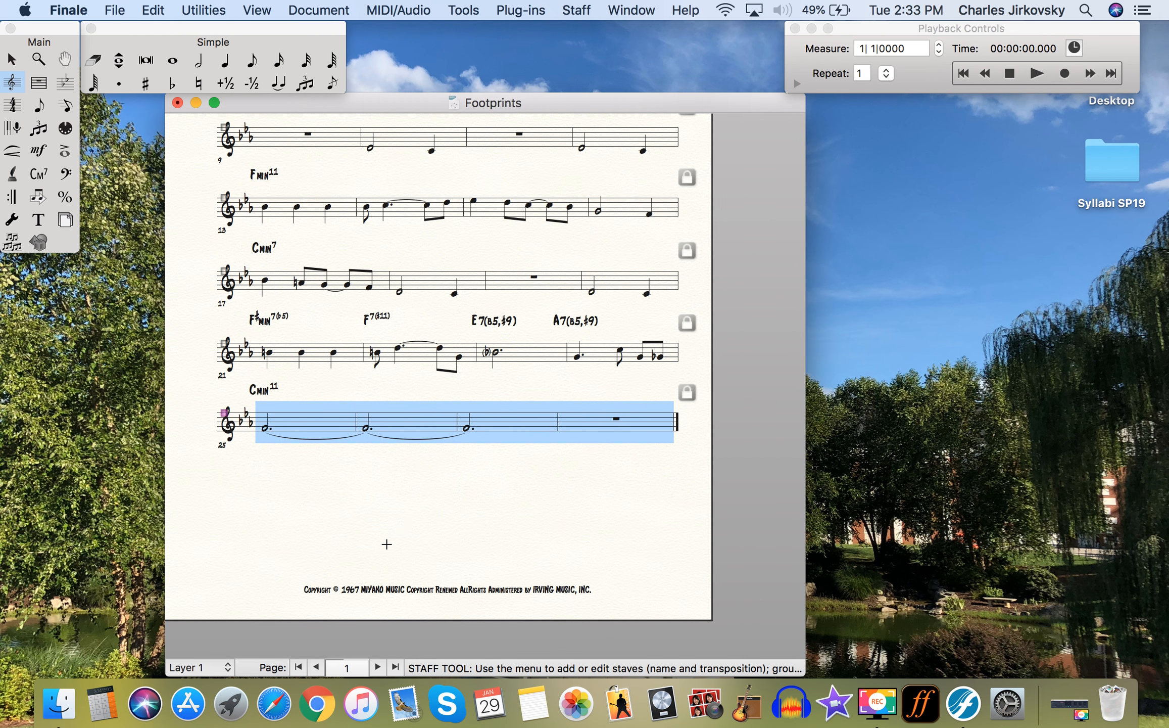
pyautogui.click(389, 548)
pyautogui.scroll(6, 389, 547)
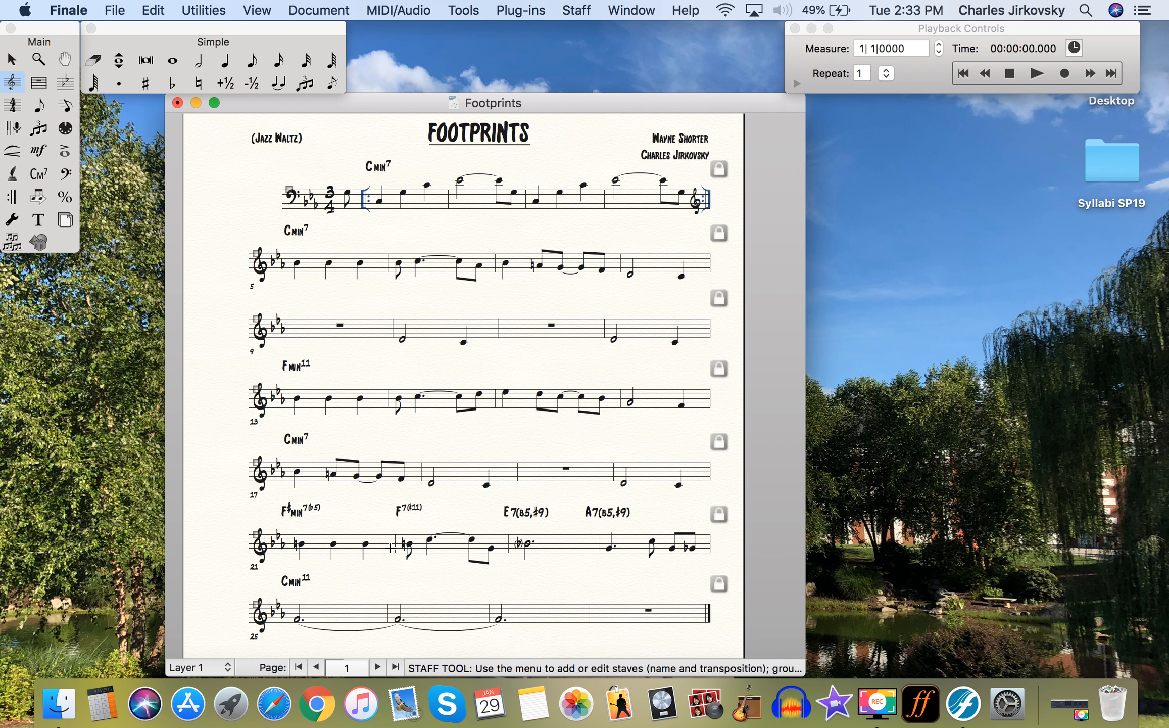
# - Adjust the vertical placement of the Cmin7 chord symbols on the first two systems
pyautogui.click(38, 177)
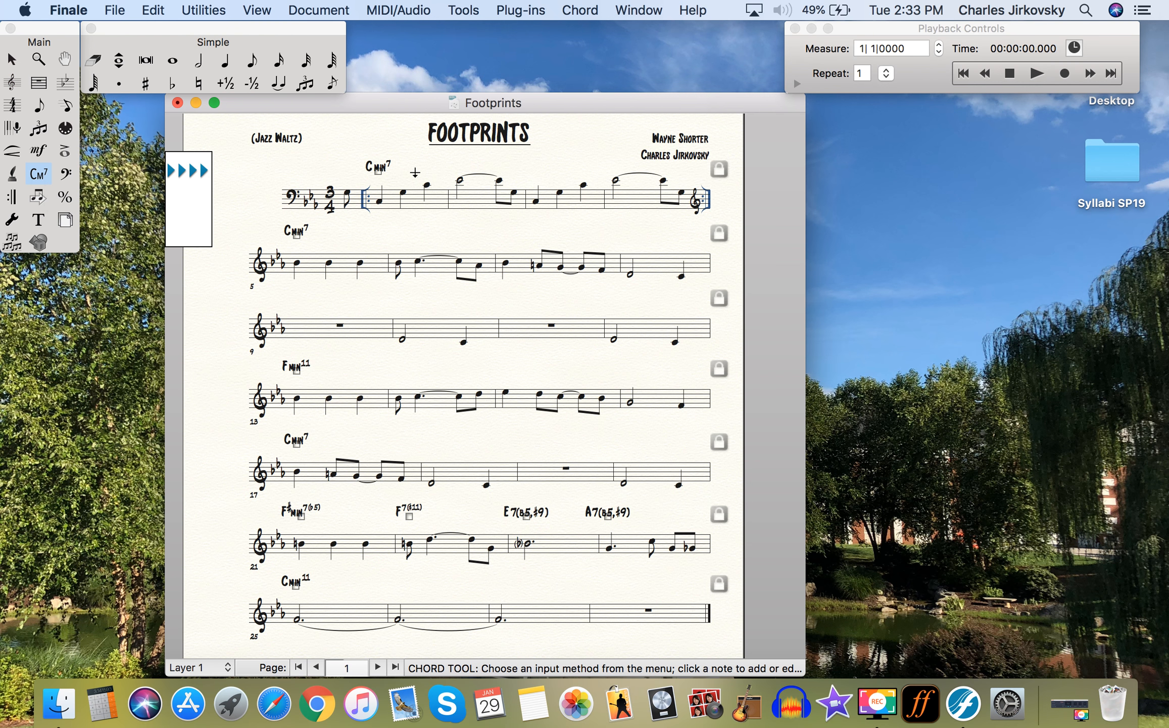
pyautogui.click(379, 182)
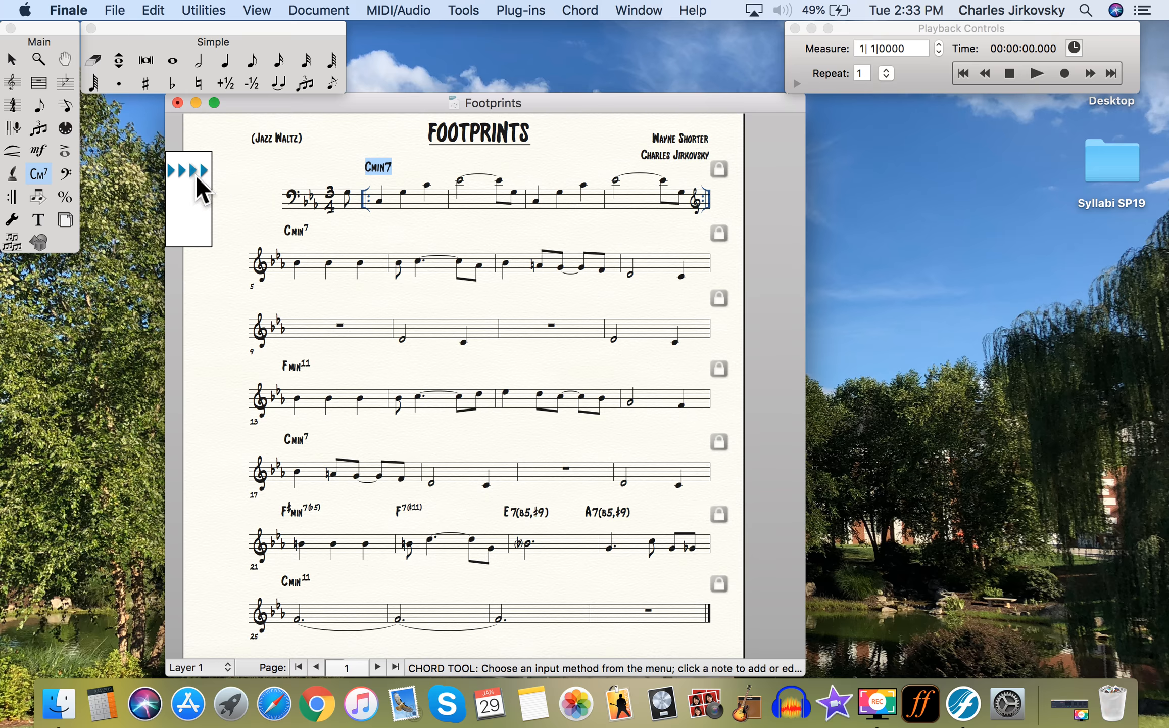
pyautogui.moveTo(196, 177); pyautogui.dragTo(199, 184)
pyautogui.click(296, 261)
pyautogui.moveTo(207, 247); pyautogui.dragTo(207, 241)
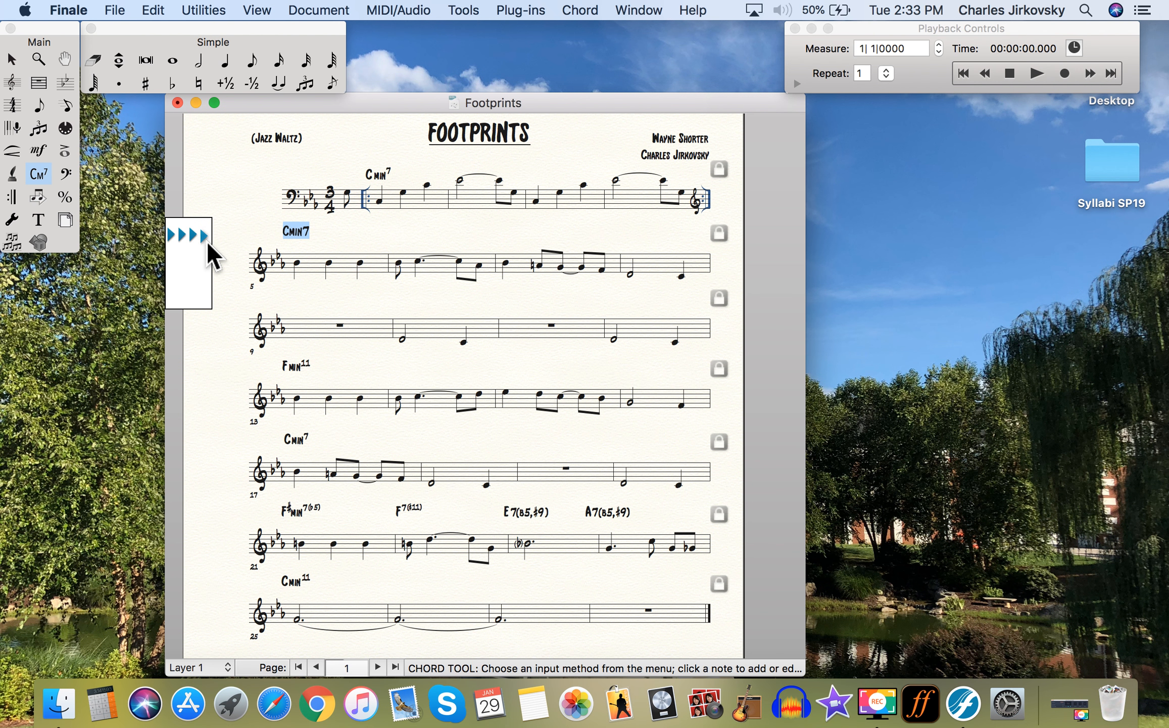
pyautogui.moveTo(186, 238); pyautogui.dragTo(188, 247)
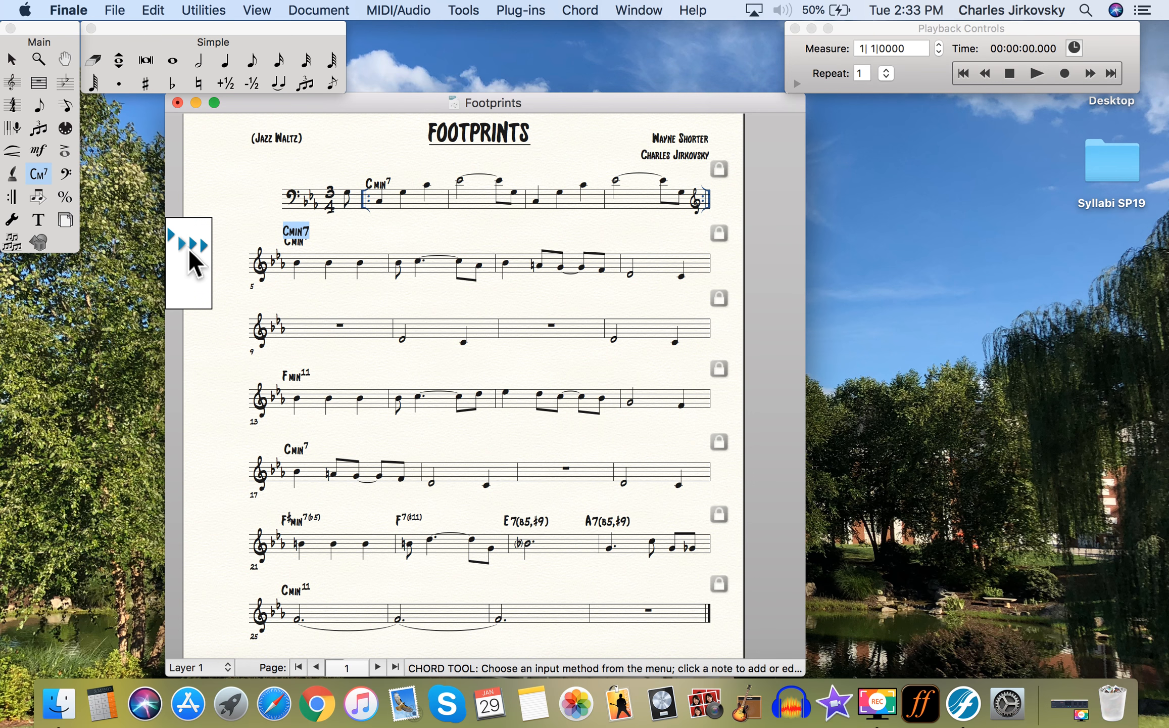
pyautogui.click(398, 232)
# - Raise the chord symbols higher above the staves using the first system's Cmin7
pyautogui.click(378, 184)
pyautogui.moveTo(197, 189); pyautogui.dragTo(197, 183)
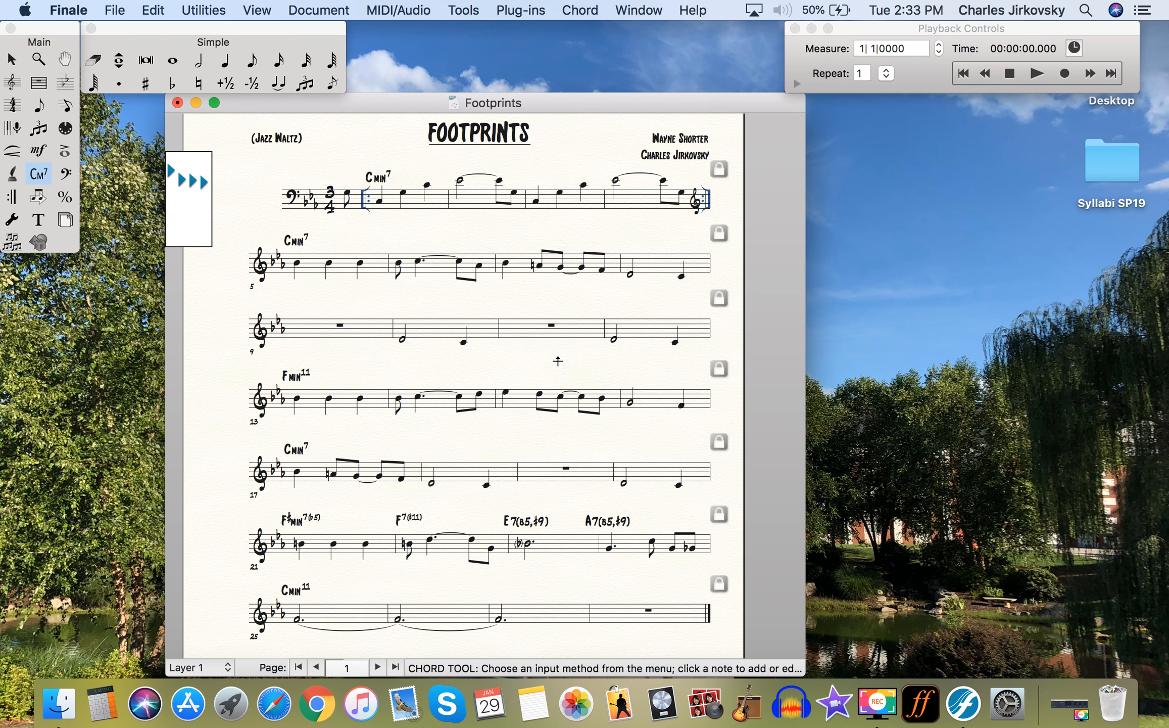
pyautogui.scroll(-5, 558, 362)
pyautogui.scroll(-4, 558, 361)
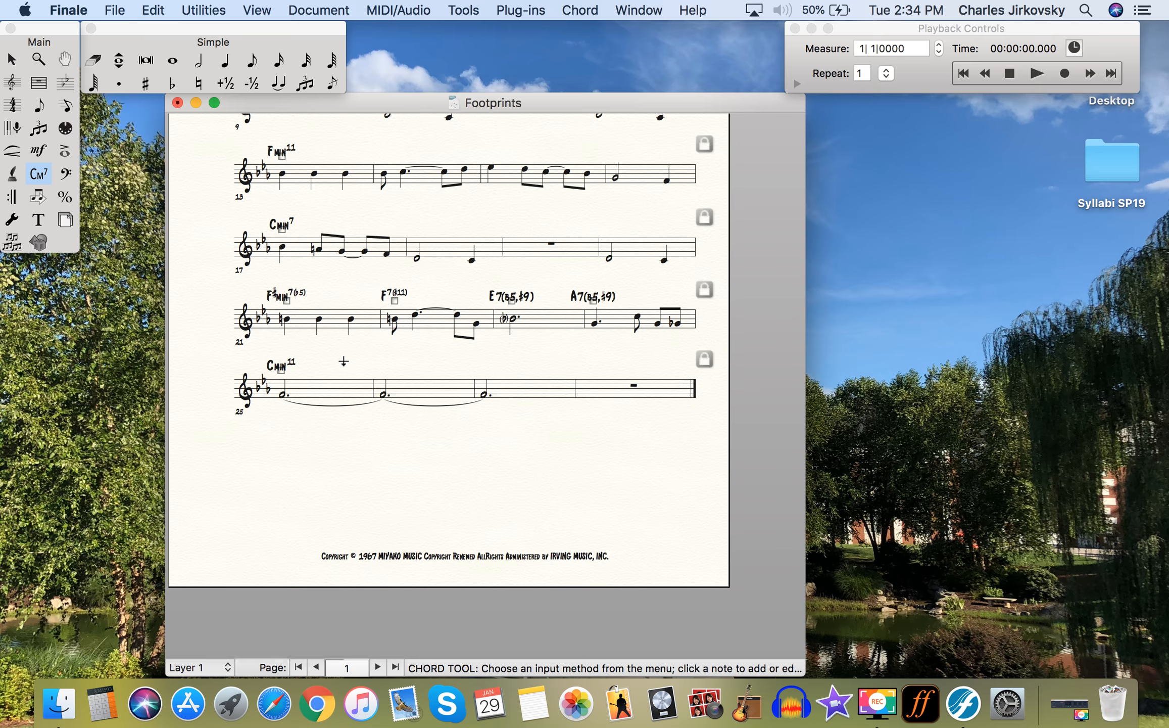
pyautogui.click(38, 219)
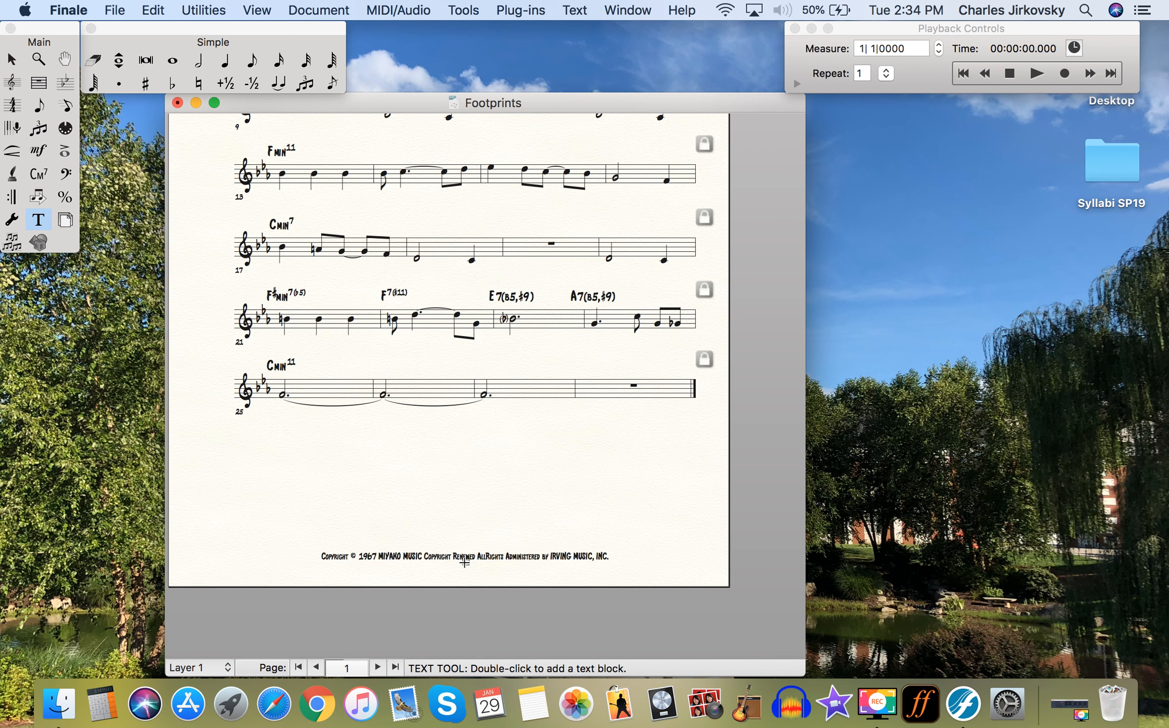
# - Break the copyright block into lines before 'Copyright Renewed' and 'All Rights', then select it all
pyautogui.doubleClick(465, 562)
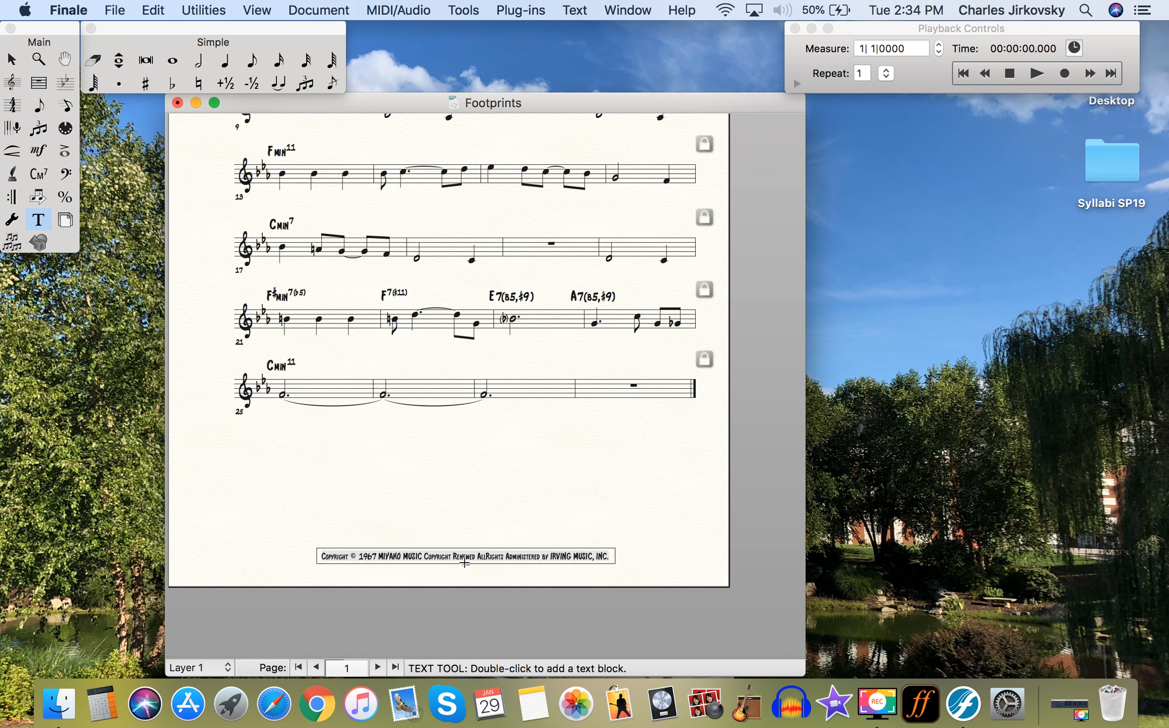
pyautogui.click(424, 556)
pyautogui.press('Return')
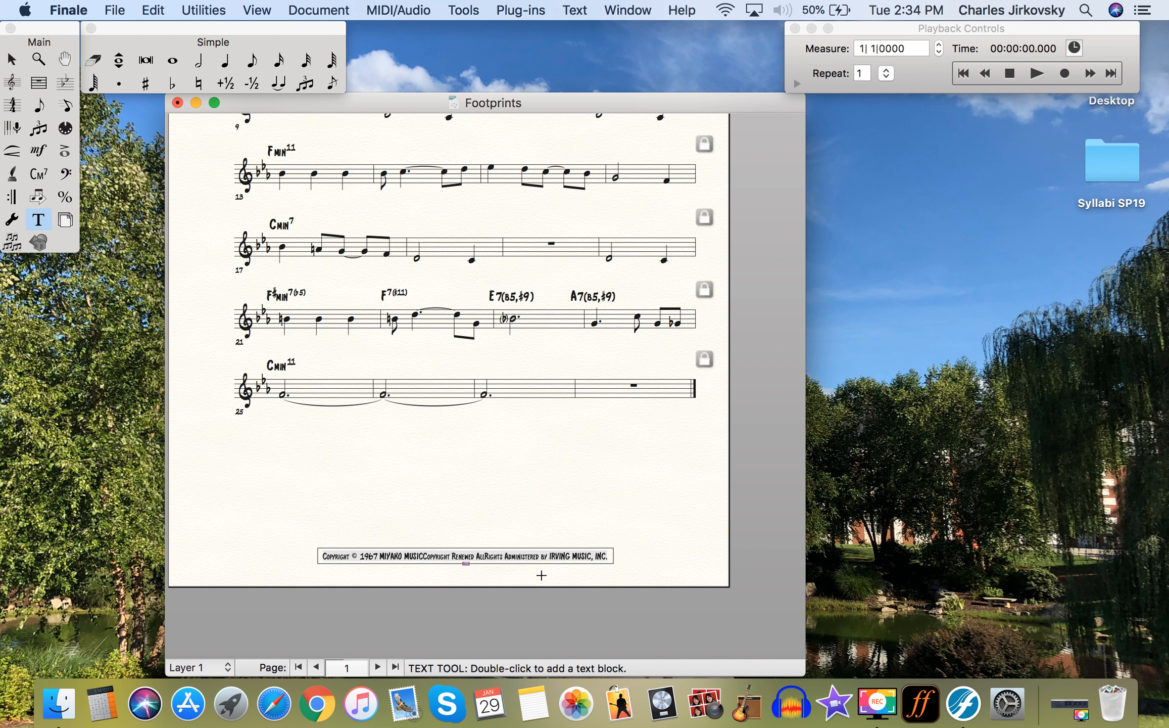
pyautogui.press('Return')
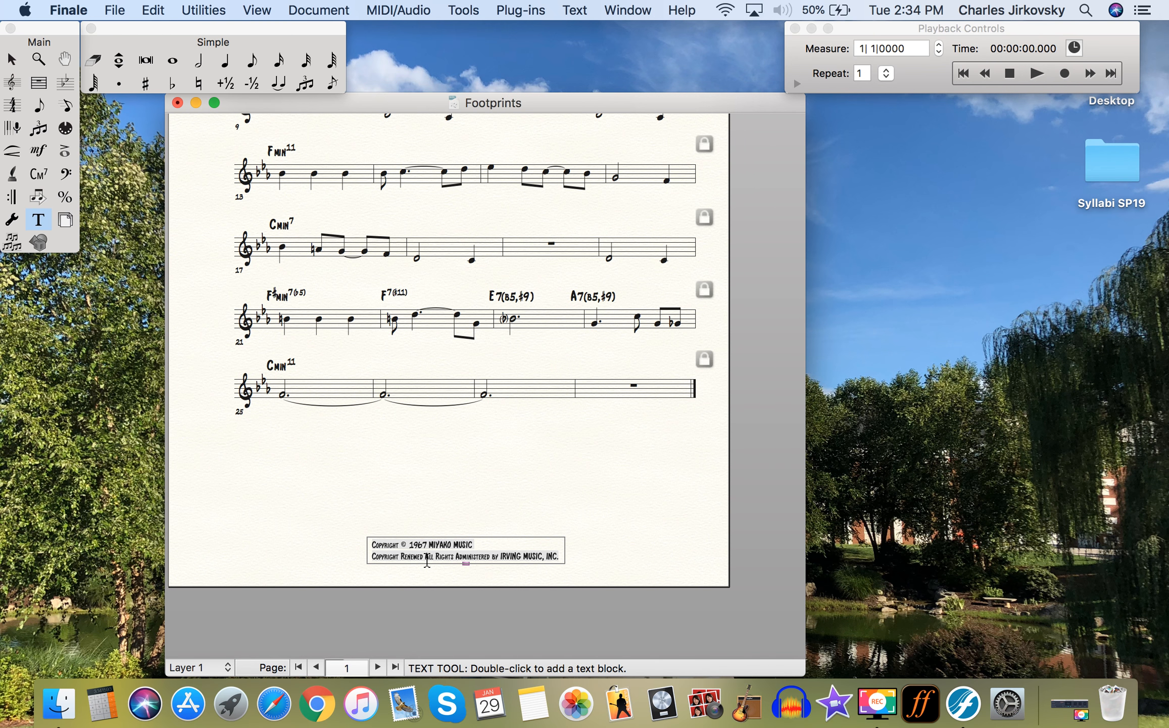
pyautogui.press('BackSpace')
pyautogui.press('Return')
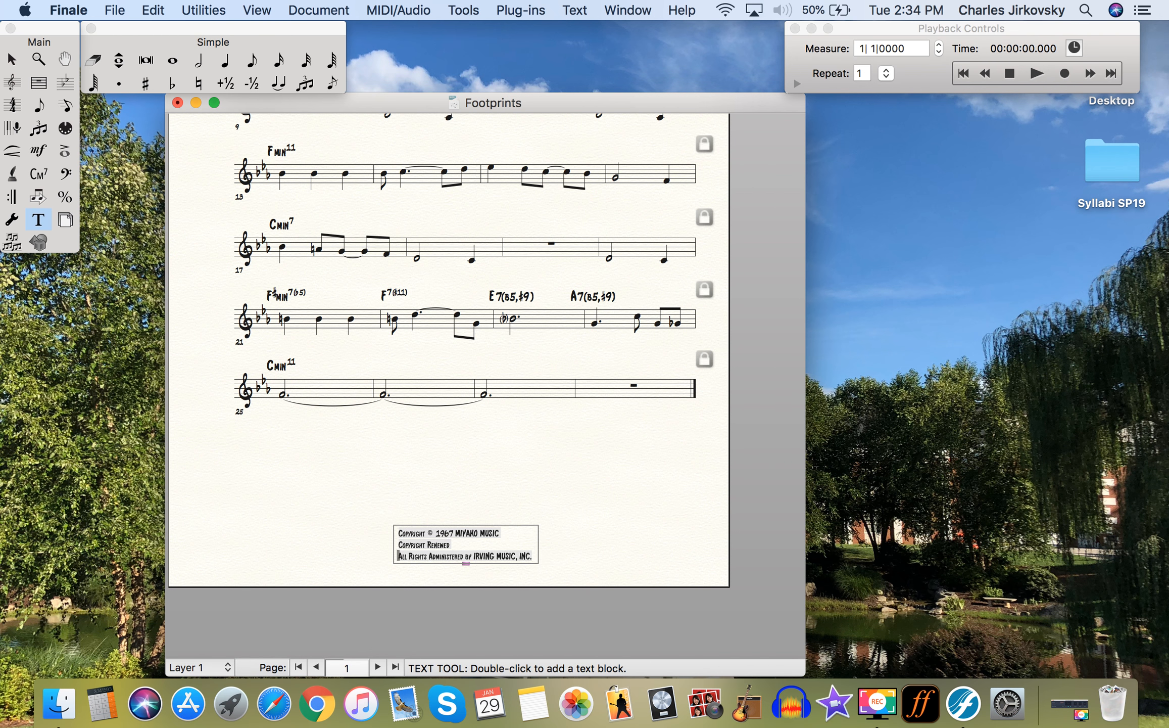
pyautogui.press('super+a')
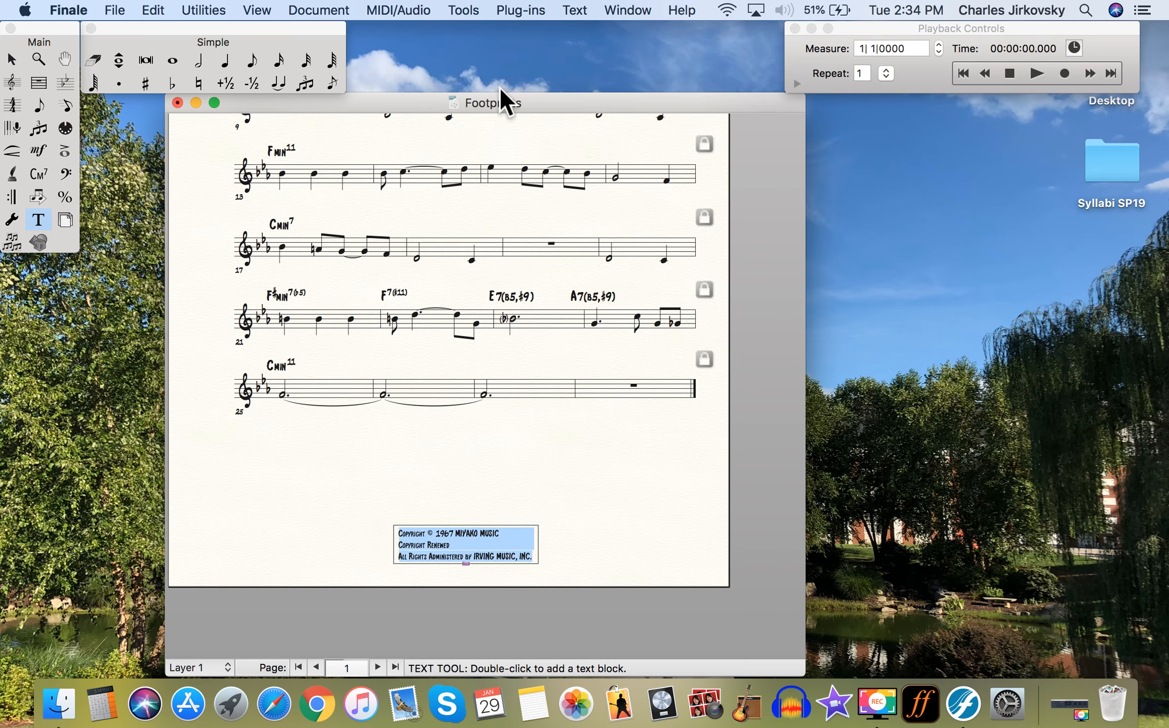
pyautogui.click(575, 13)
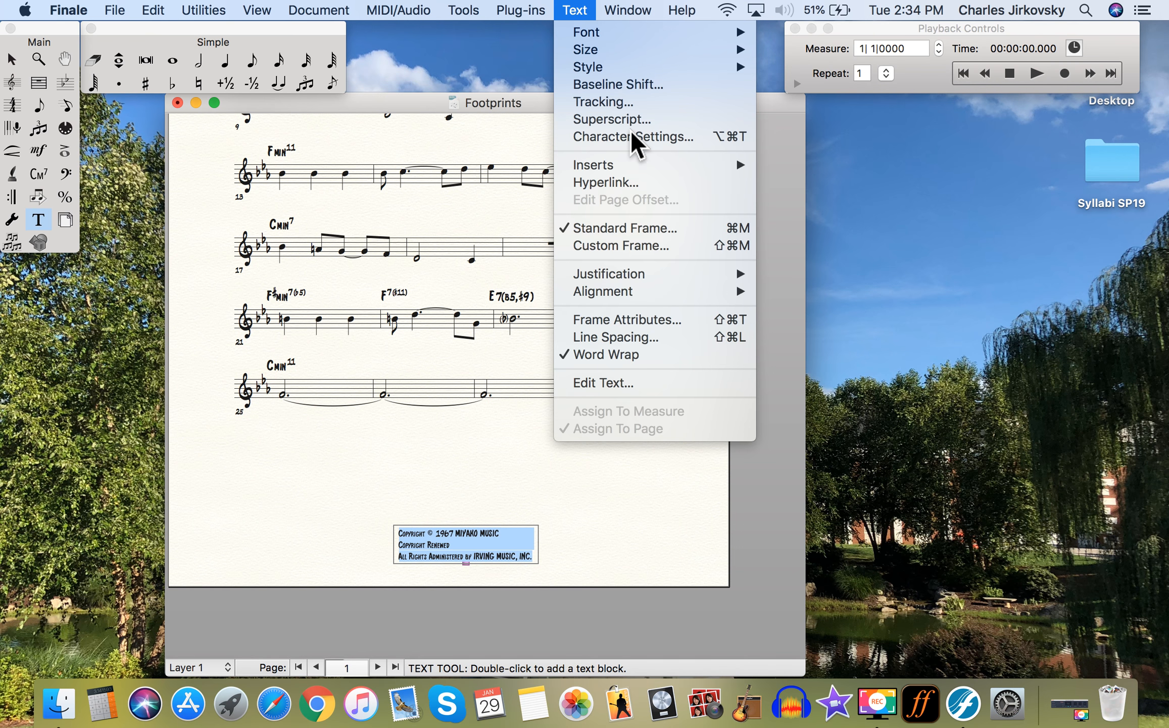
# - Center-justify the three copyright lines, then reselect the whole copyright block
pyautogui.moveTo(591, 34)
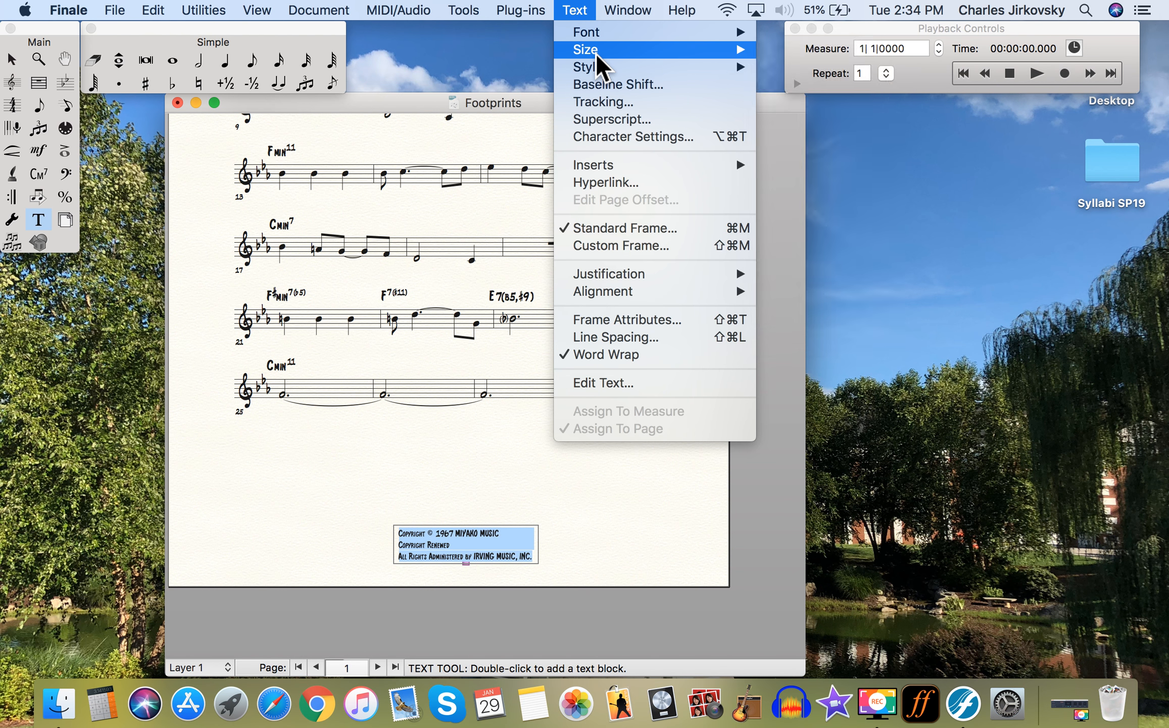
pyautogui.moveTo(614, 72)
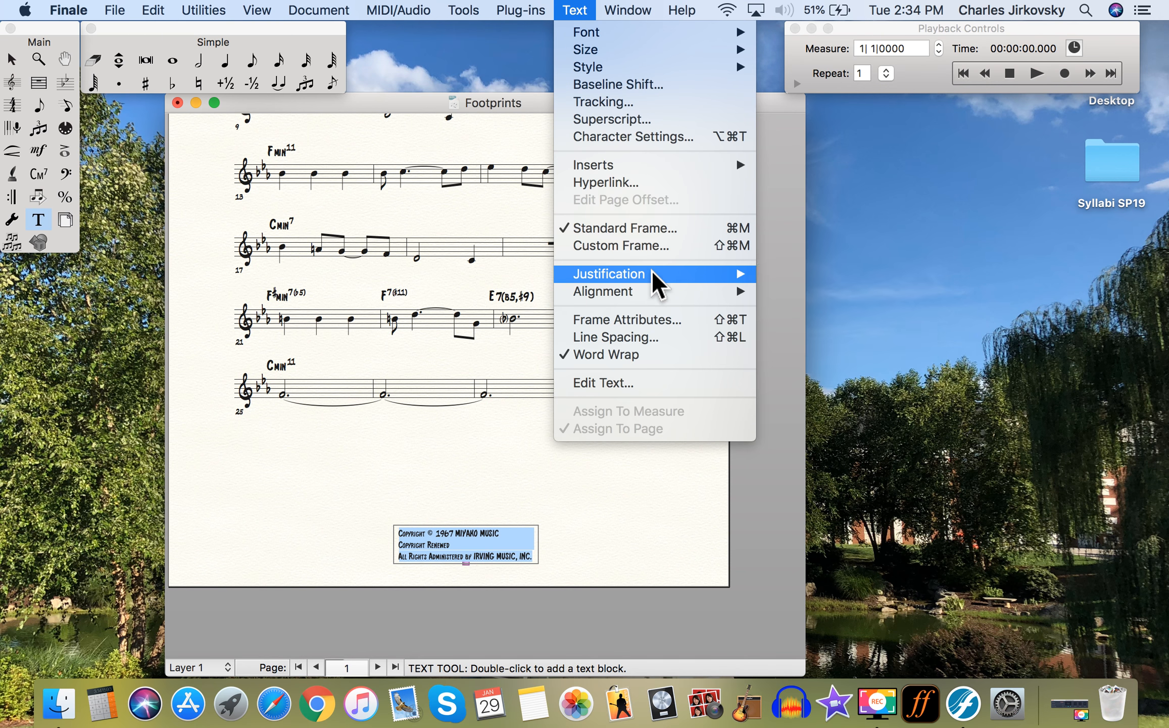
pyautogui.moveTo(658, 277)
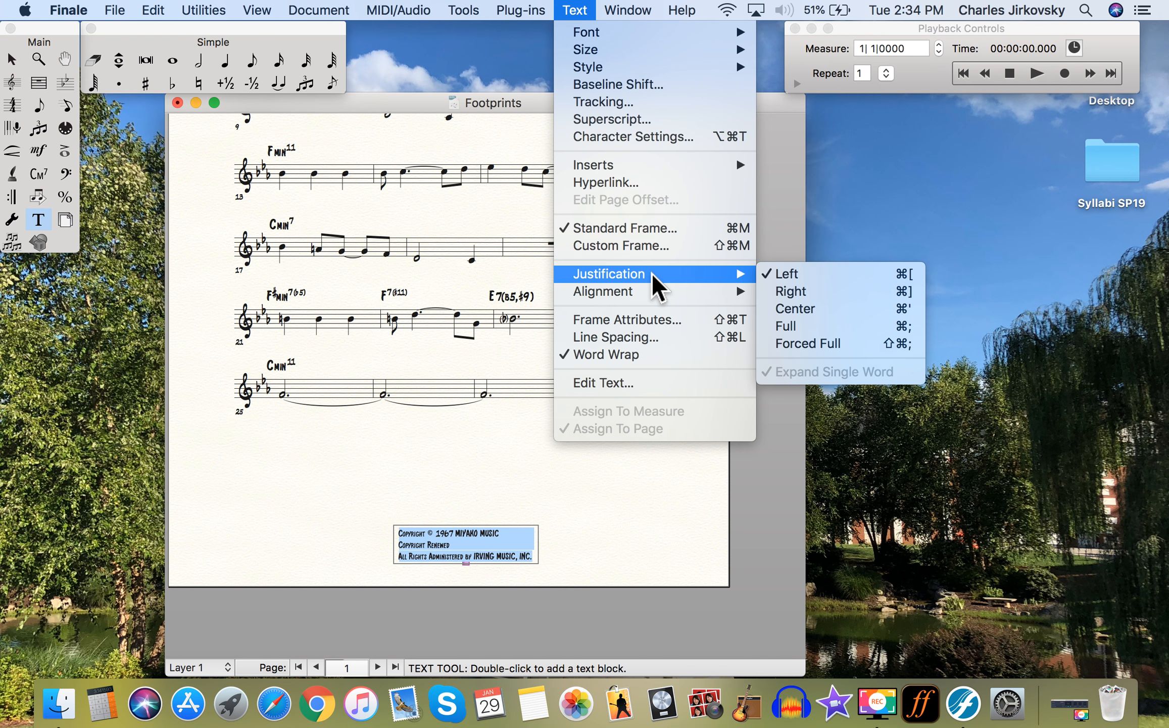
pyautogui.click(837, 310)
pyautogui.click(623, 467)
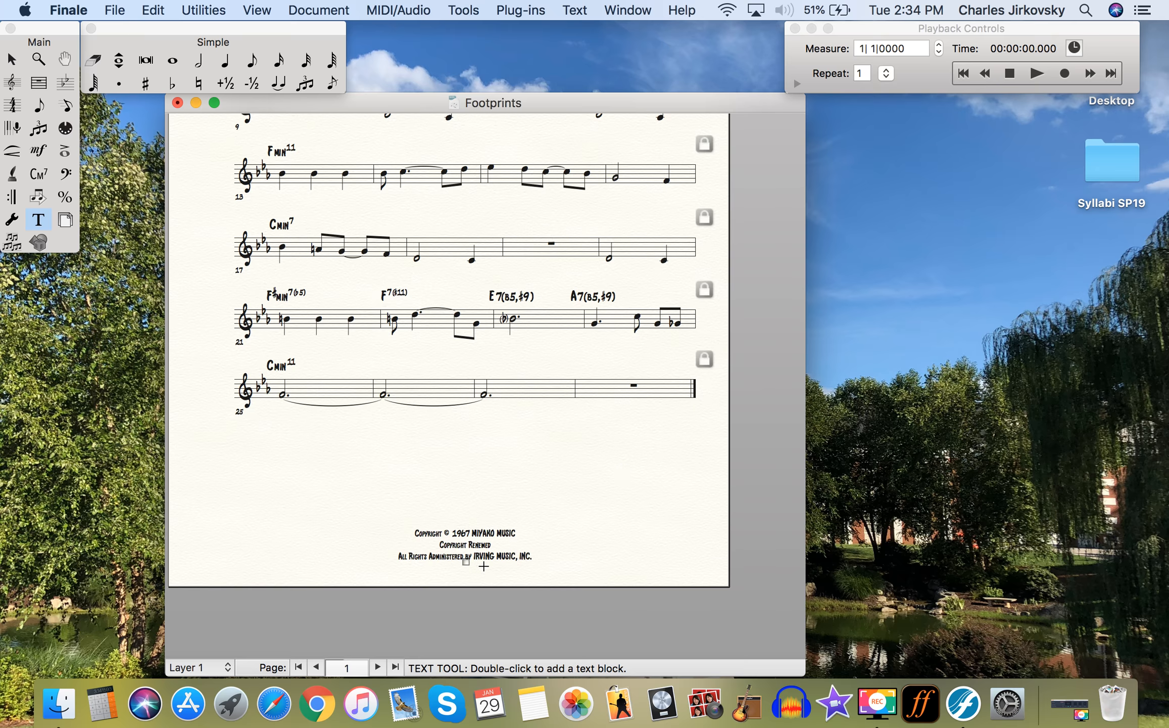
pyautogui.doubleClick(466, 561)
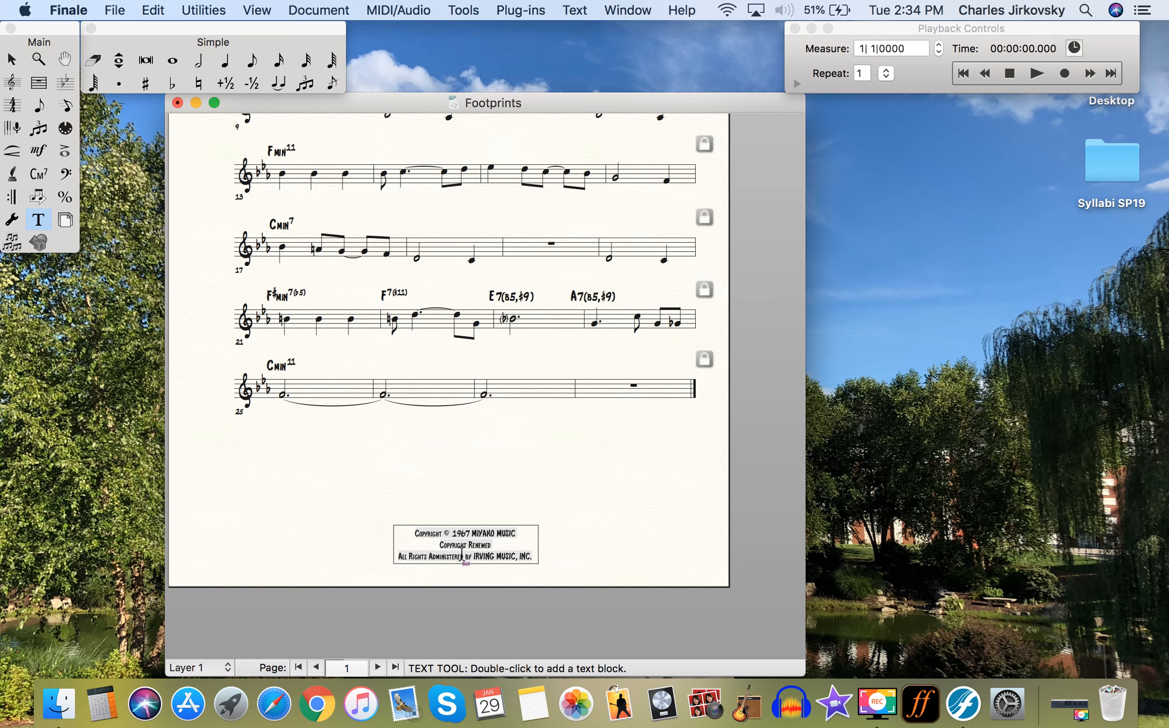
pyautogui.press('super+a')
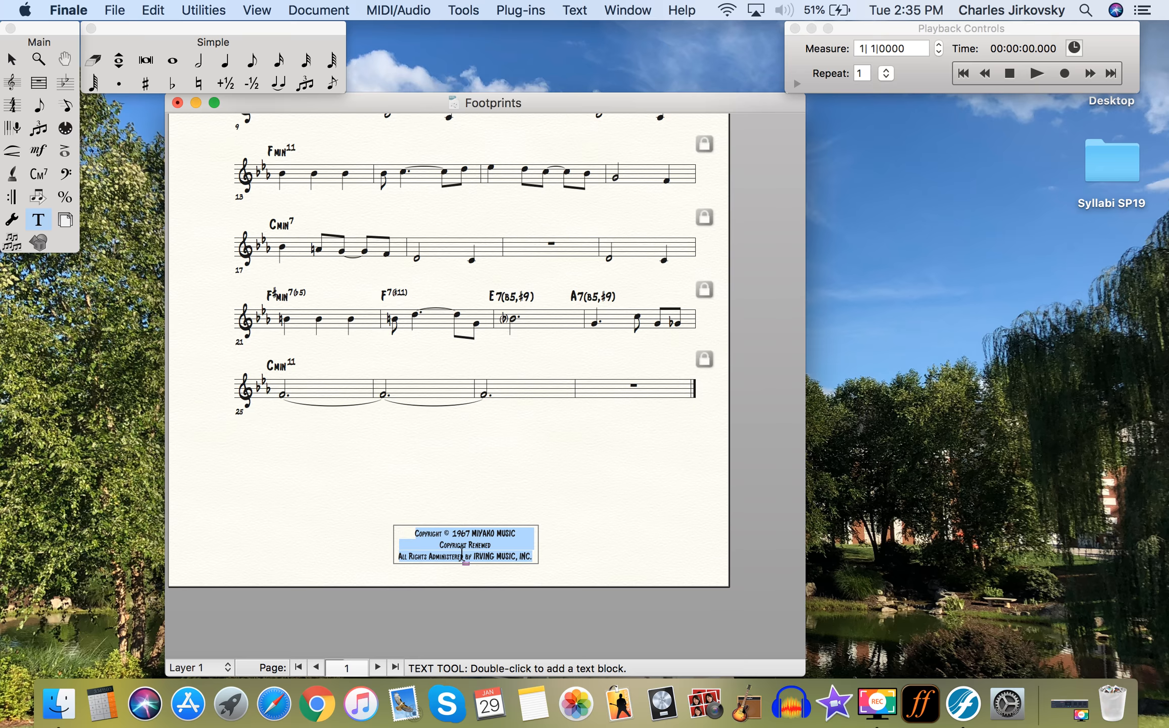
pyautogui.click(582, 11)
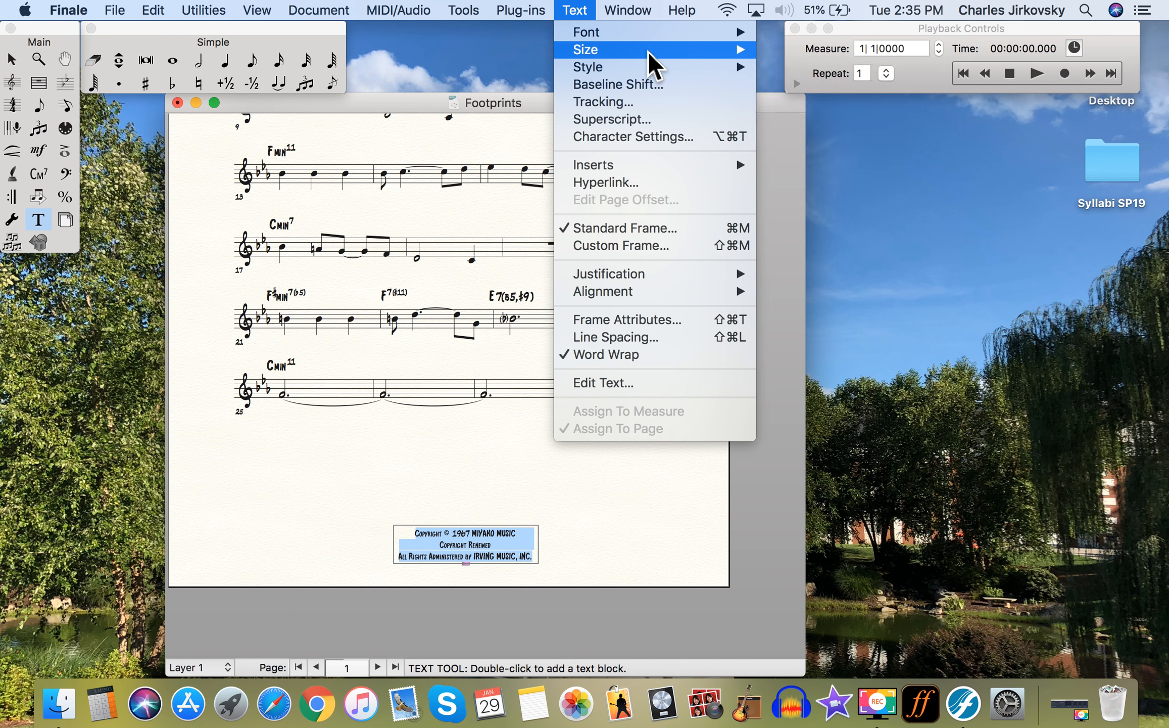
# - Change the copyright notice's font to Courier New Regular
pyautogui.moveTo(644, 38)
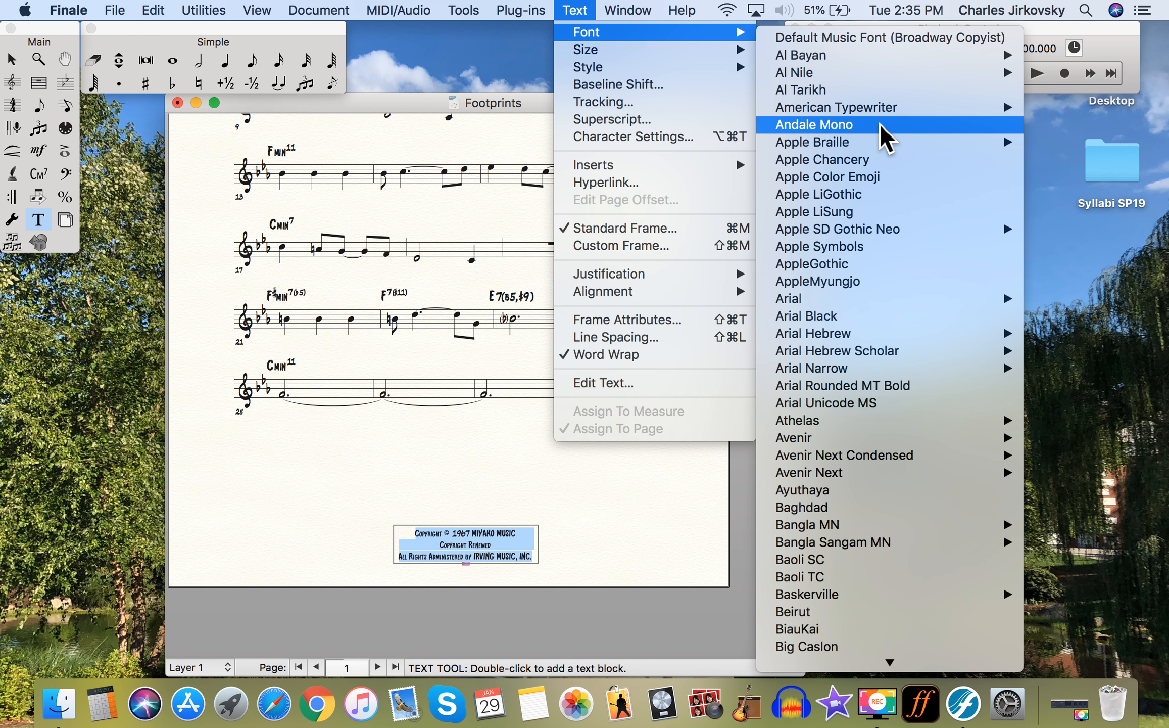
pyautogui.scroll(-20, 880, 126)
pyautogui.scroll(-20, 881, 126)
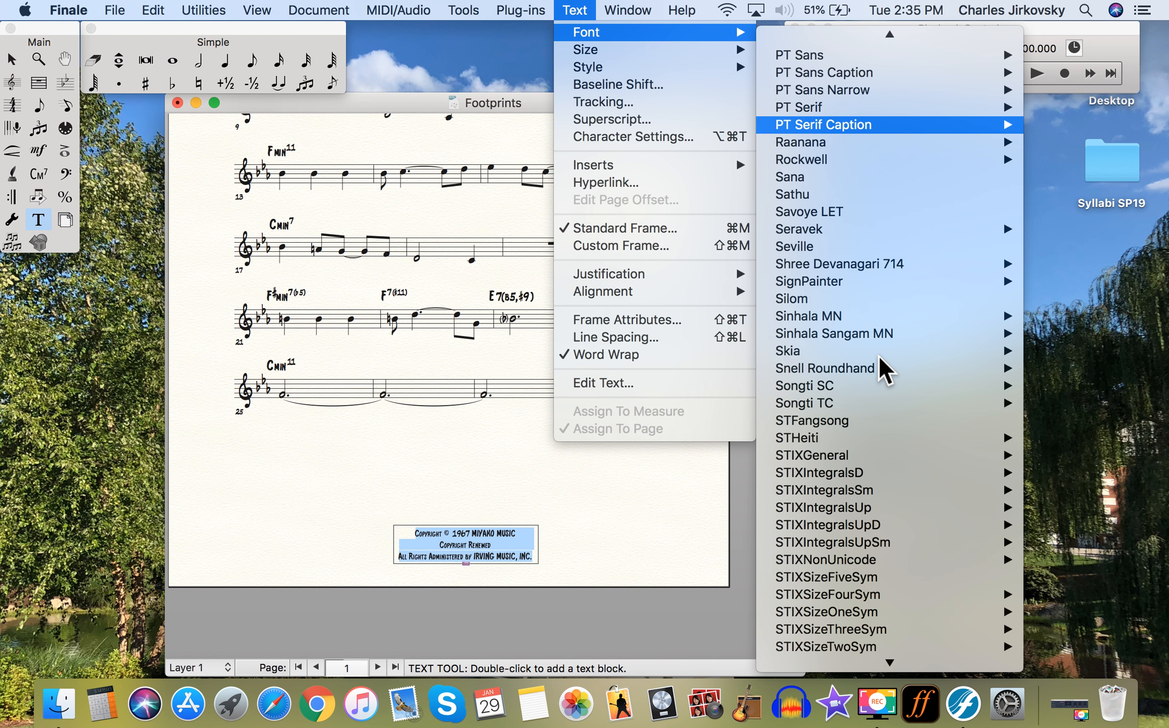
pyautogui.scroll(-15, 881, 356)
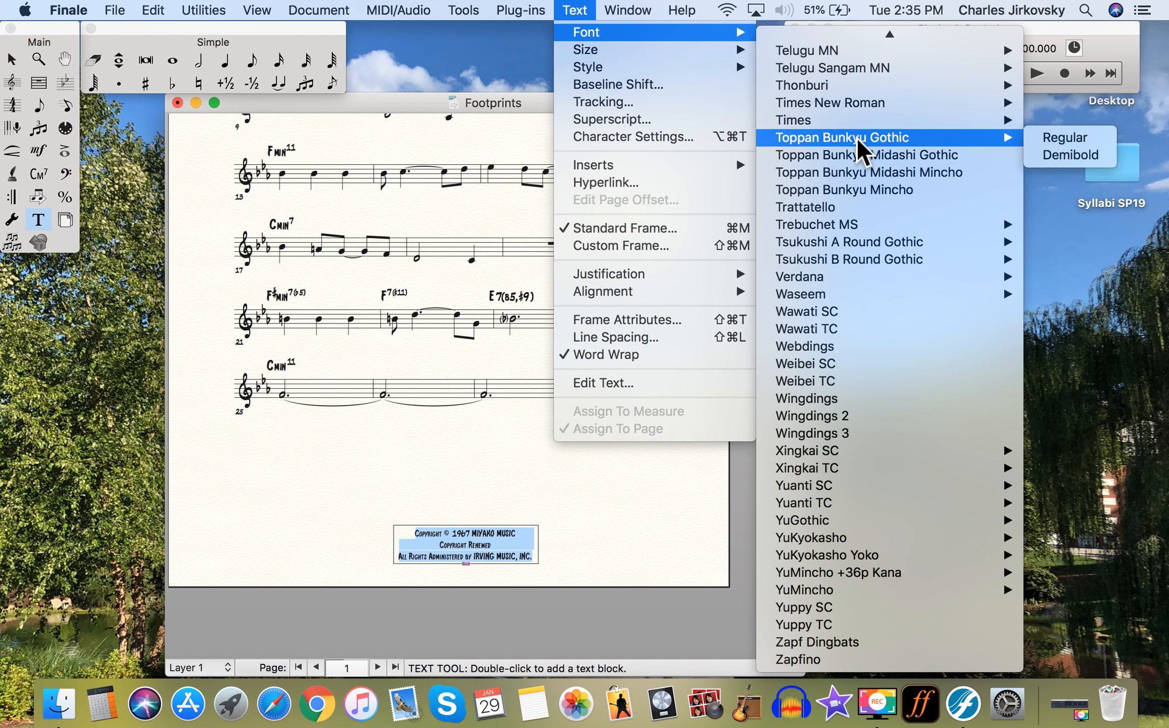
pyautogui.moveTo(856, 224)
pyautogui.scroll(7, 854, 216)
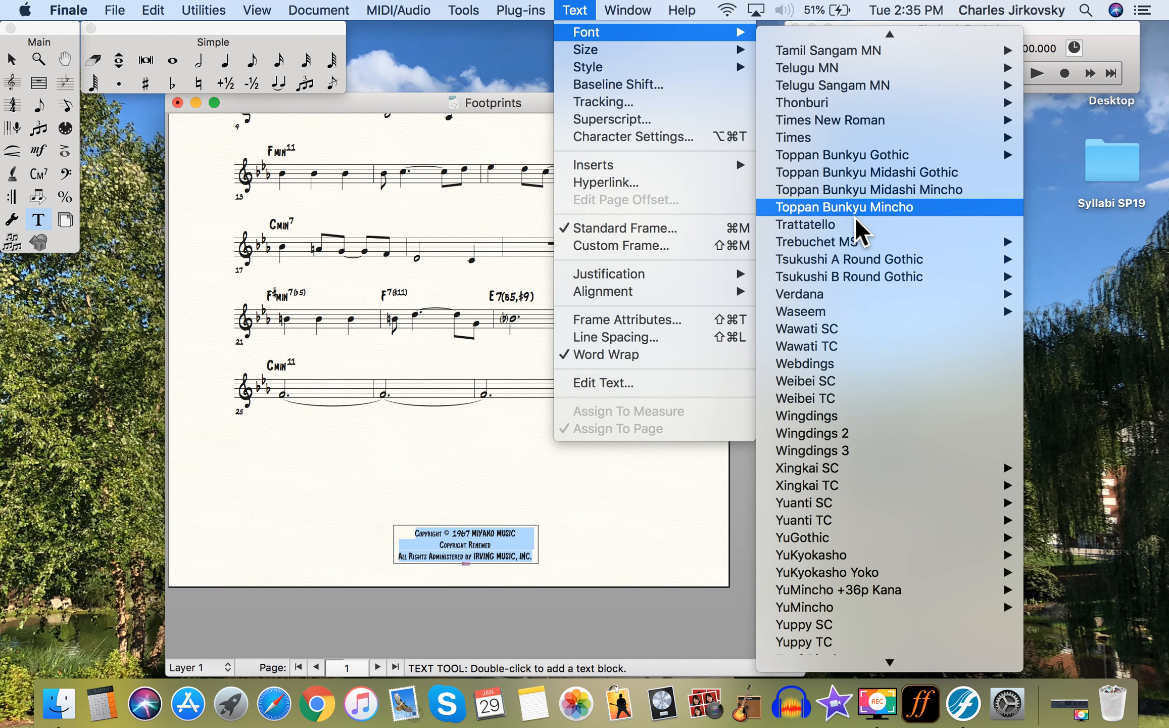
pyautogui.scroll(10, 854, 216)
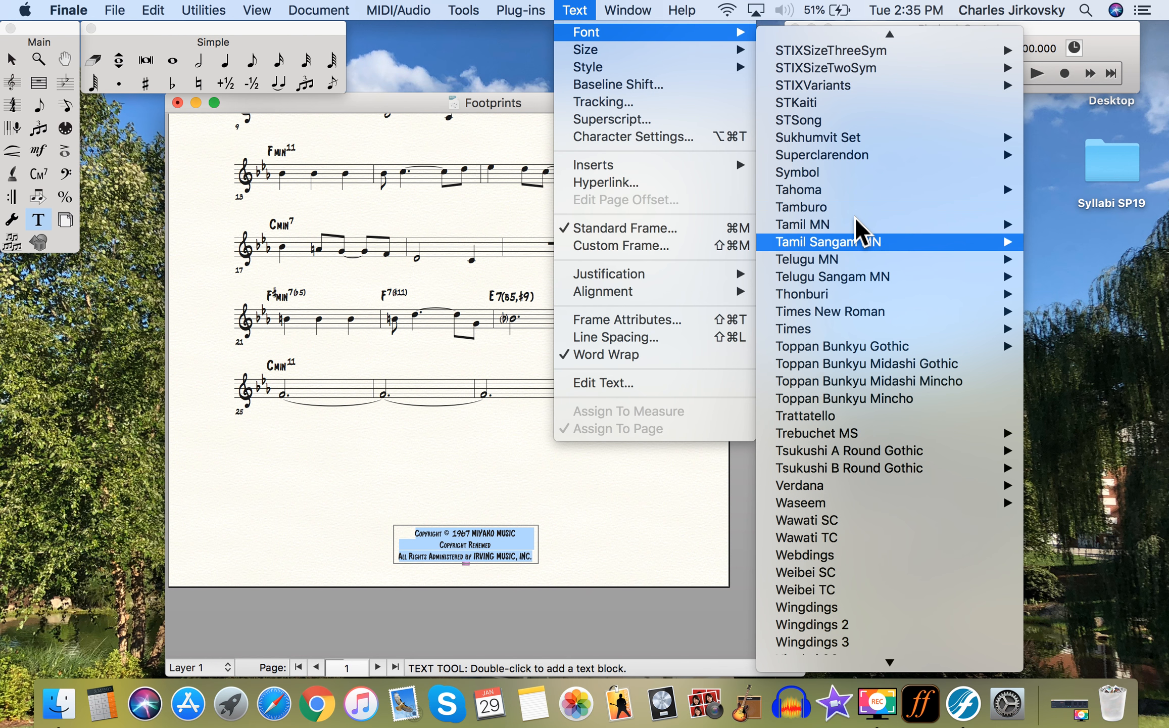
pyautogui.scroll(20, 854, 216)
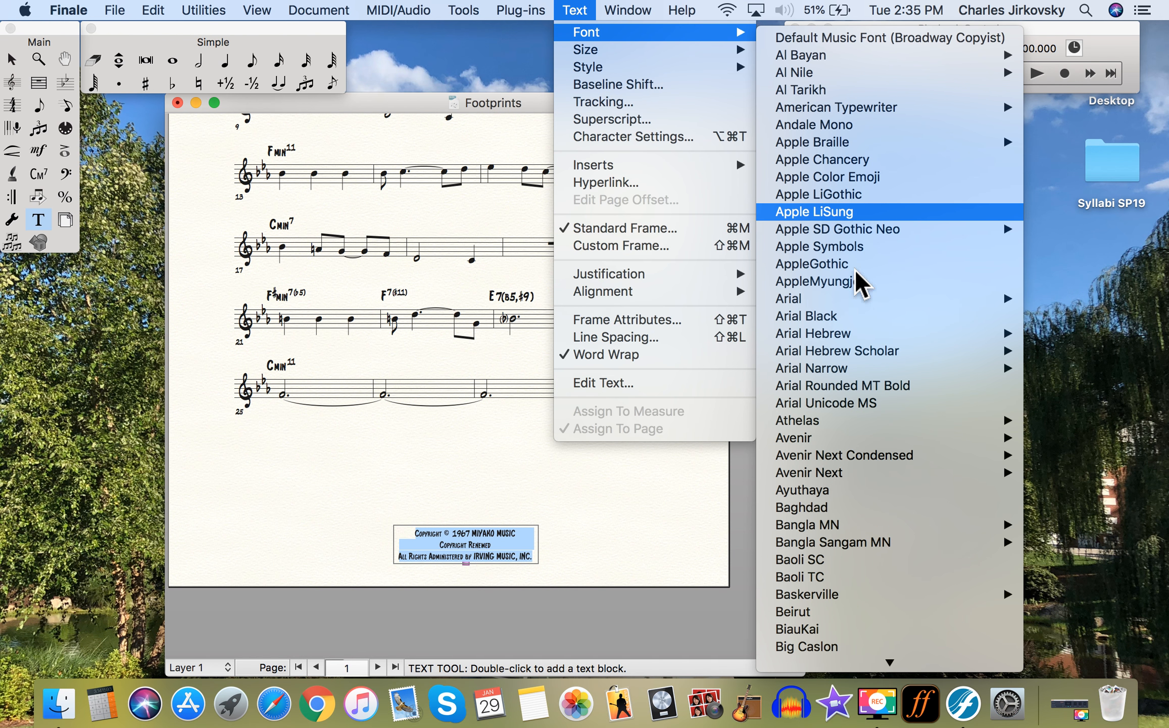
pyautogui.scroll(-6, 847, 474)
pyautogui.scroll(-10, 847, 474)
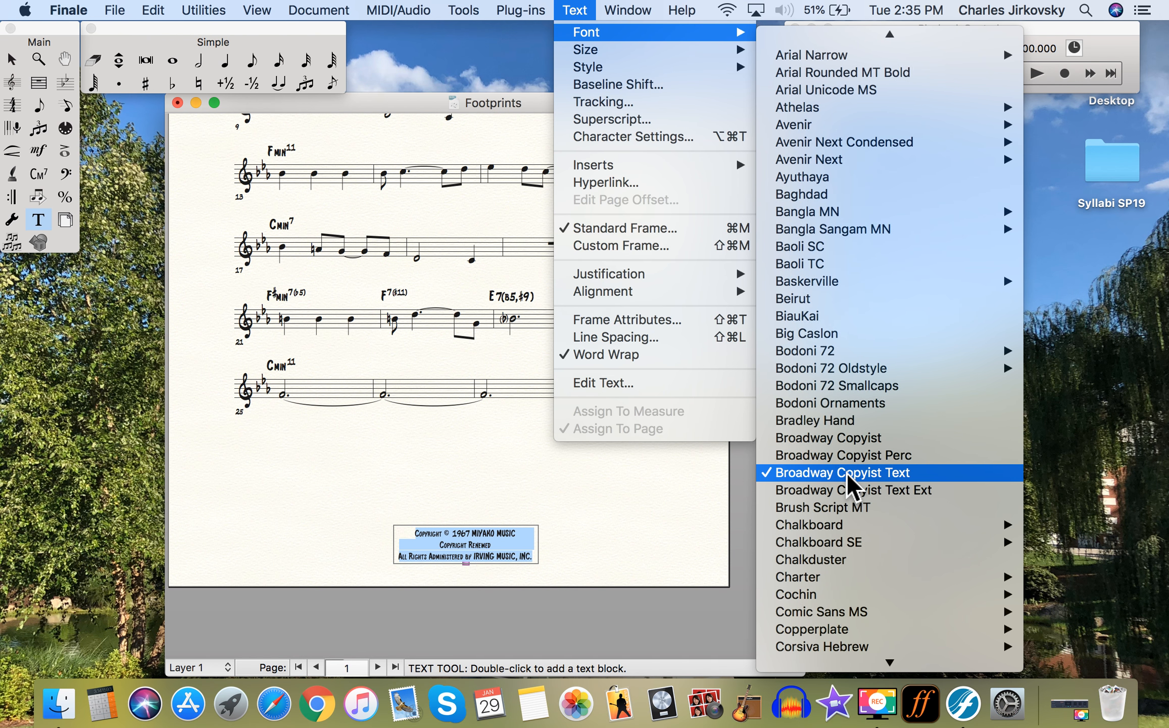
pyautogui.moveTo(847, 473)
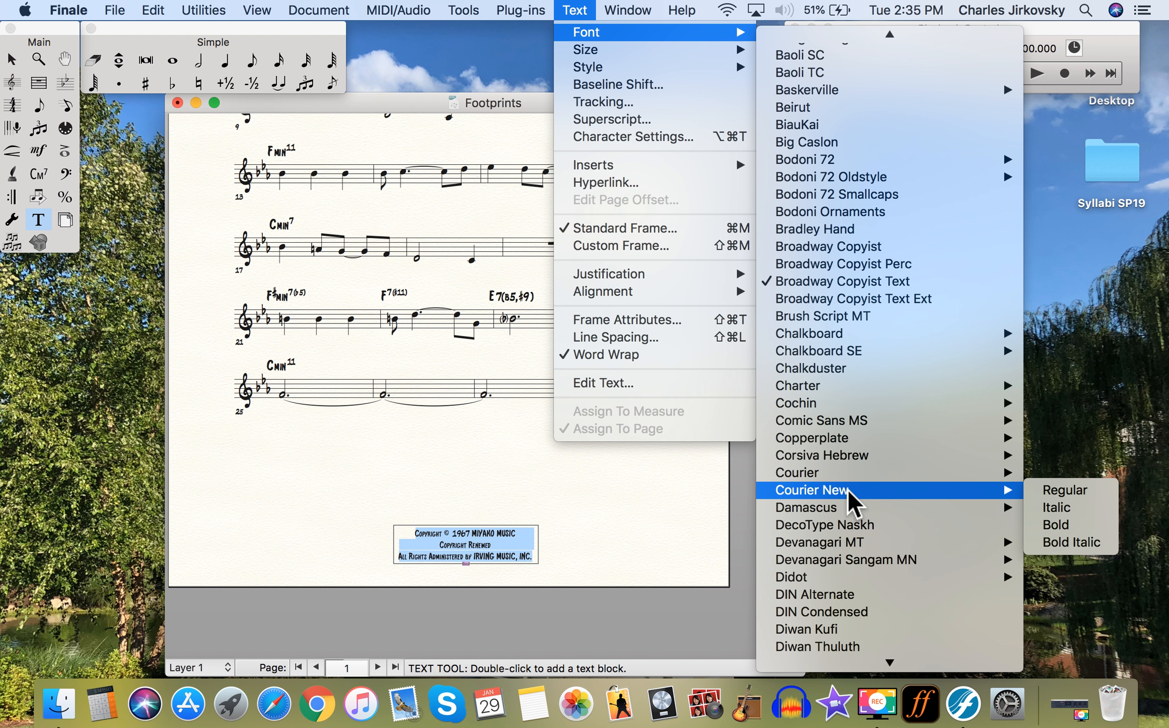
pyautogui.click(1045, 492)
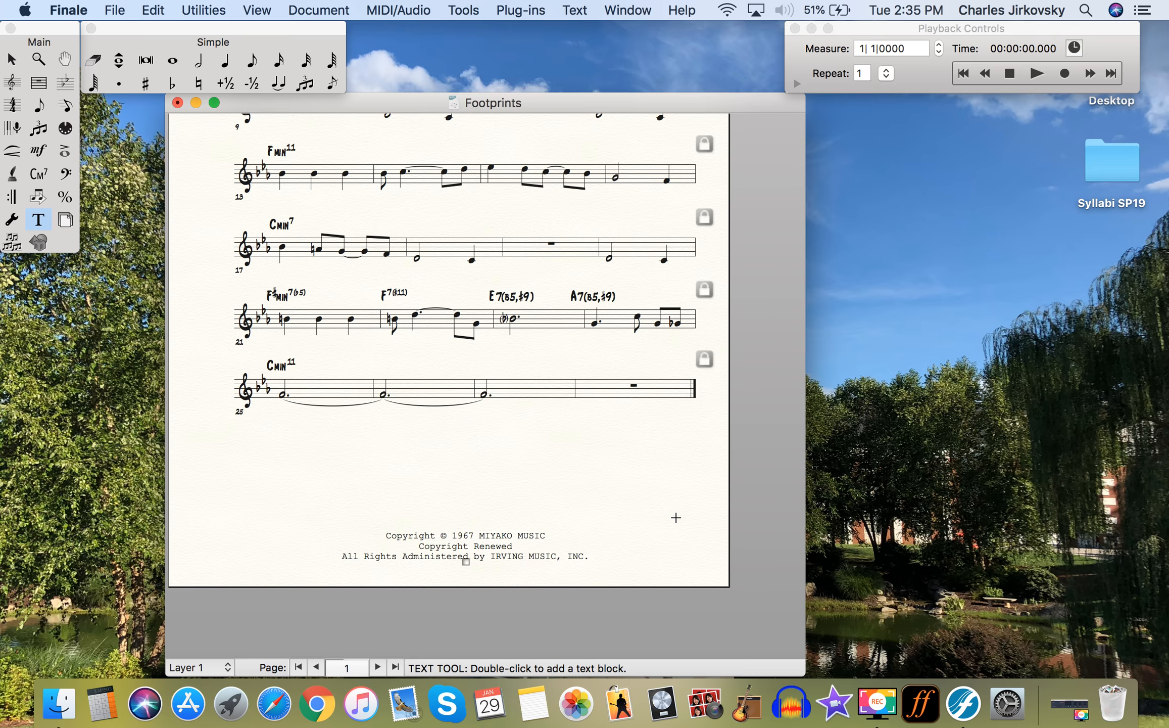
# - Add INTRO above the first system and HEAD beside the second, nudging HEAD slightly right
pyautogui.scroll(10, 676, 517)
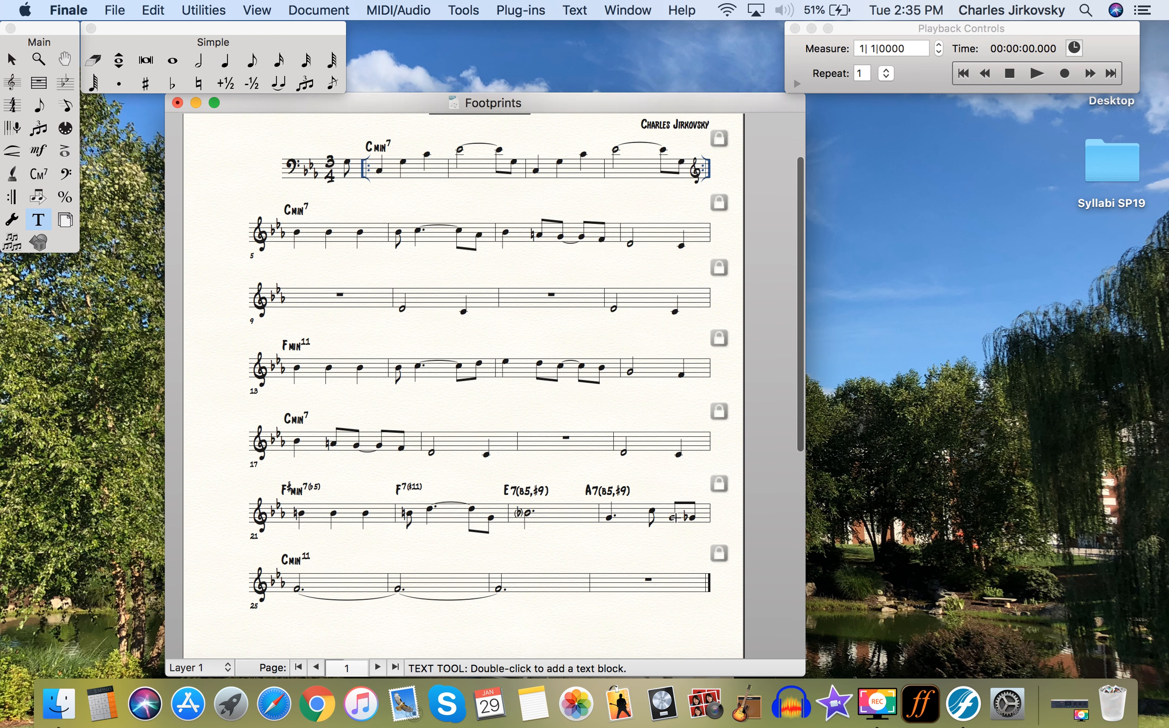
pyautogui.scroll(3, 554, 522)
pyautogui.doubleClick(329, 199)
pyautogui.write('INTRO')
pyautogui.doubleClick(230, 268)
pyautogui.write('HEAD')
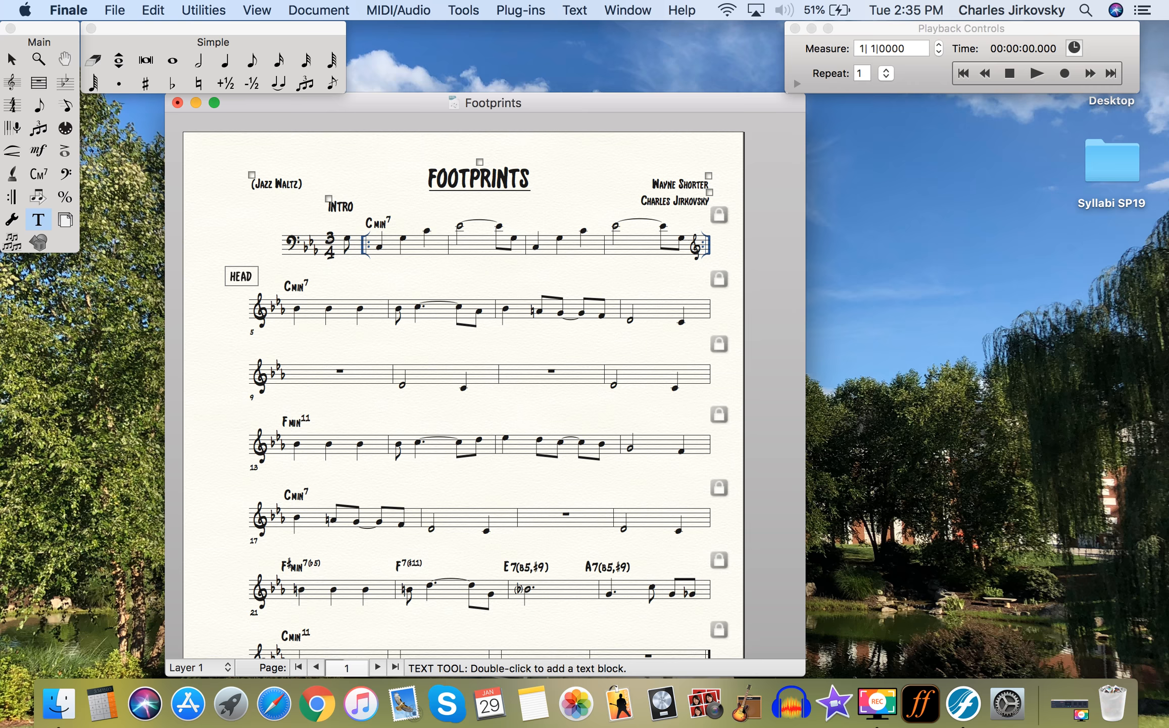
pyautogui.click(366, 271)
pyautogui.moveTo(231, 269); pyautogui.dragTo(236, 268)
pyautogui.doubleClick(314, 335)
pyautogui.write('BASS CONTINUE SIMILE')
pyautogui.press('super+a')
pyautogui.click(574, 10)
pyautogui.moveTo(587, 47)
pyautogui.click(798, 134)
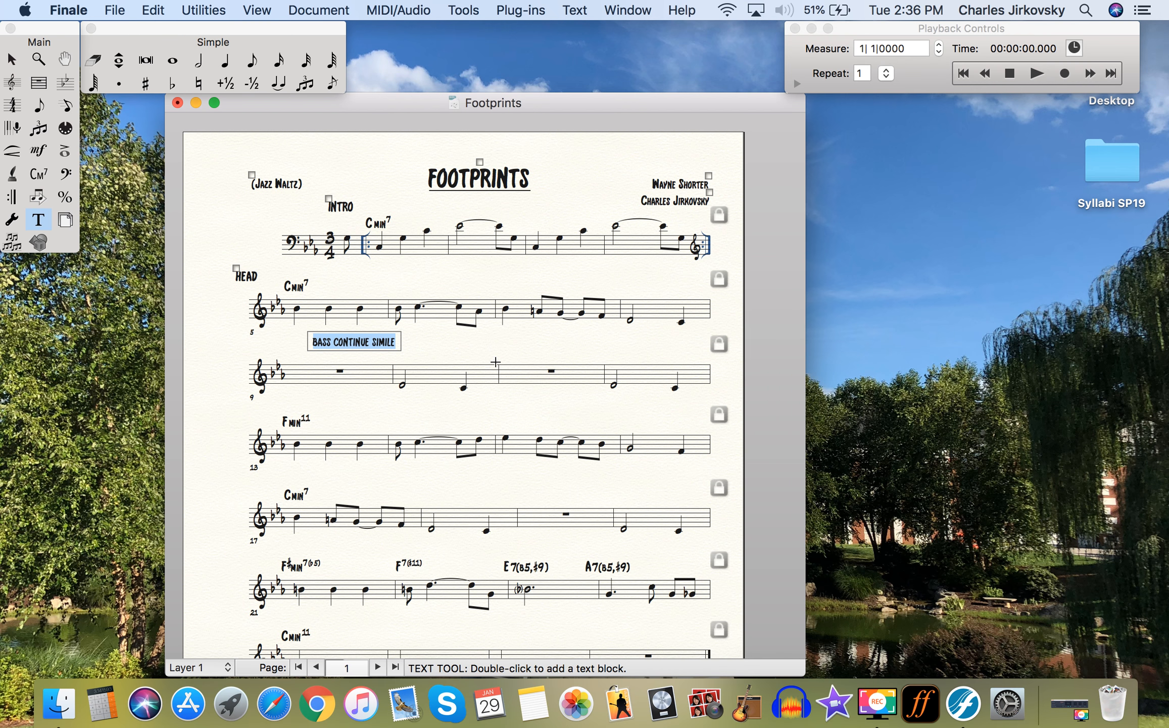
pyautogui.click(440, 346)
pyautogui.moveTo(312, 333); pyautogui.dragTo(281, 330)
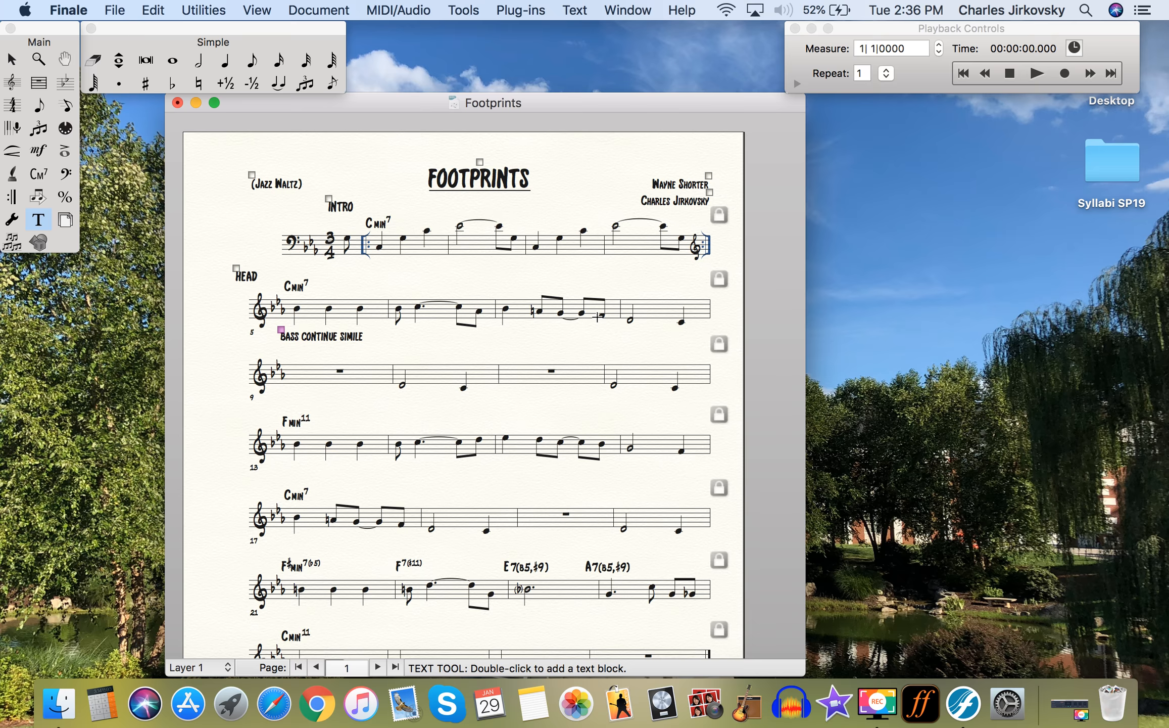
pyautogui.scroll(-5, 598, 317)
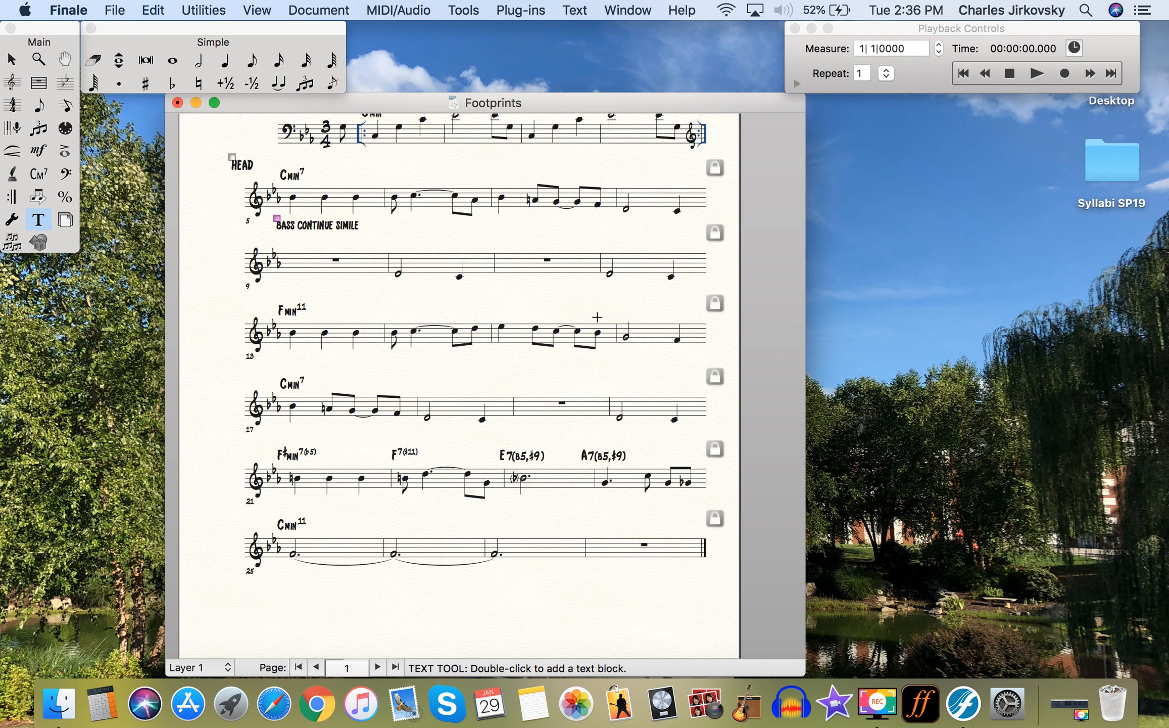
pyautogui.scroll(5, 597, 317)
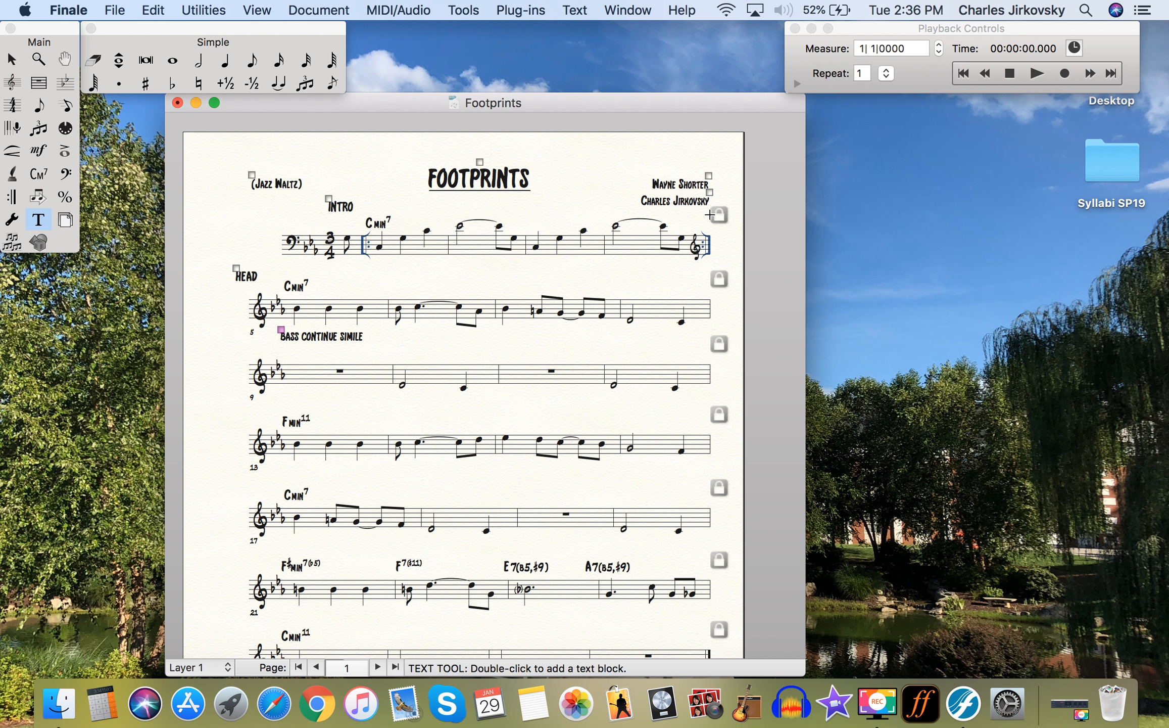
# - Insert 'Arr.' before the name in the arranger credit at the top right
pyautogui.click(709, 193)
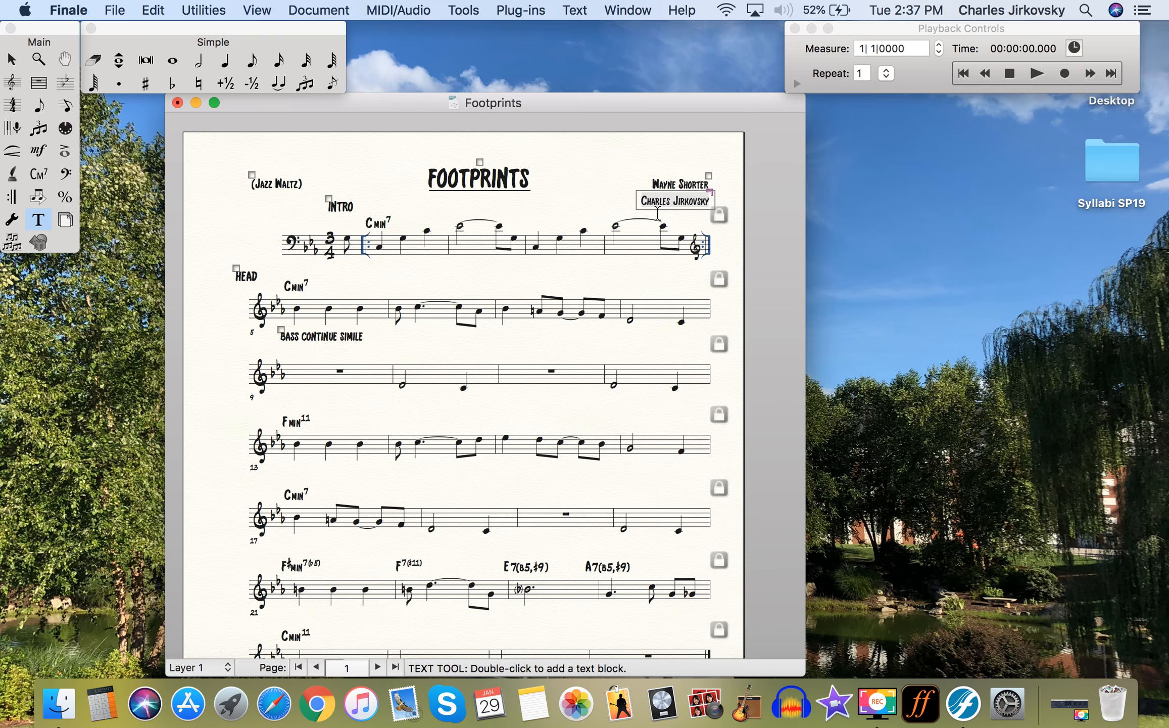
pyautogui.click(641, 202)
pyautogui.write('Arr.')
pyautogui.click(588, 221)
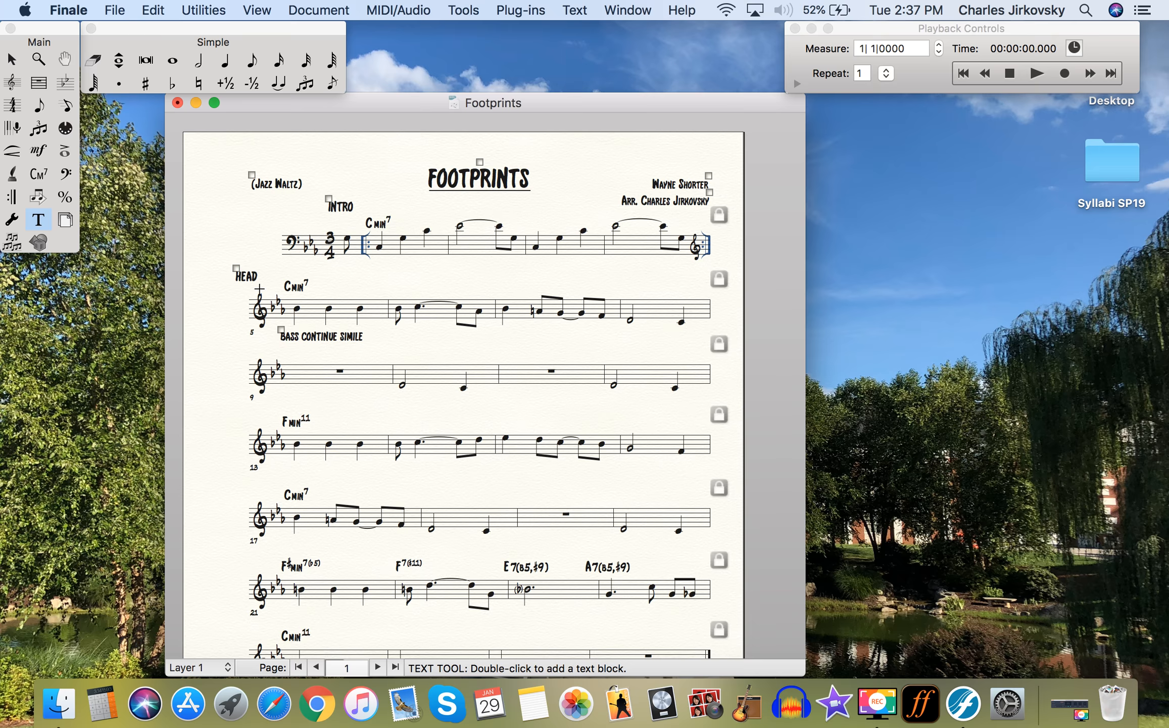
pyautogui.click(39, 174)
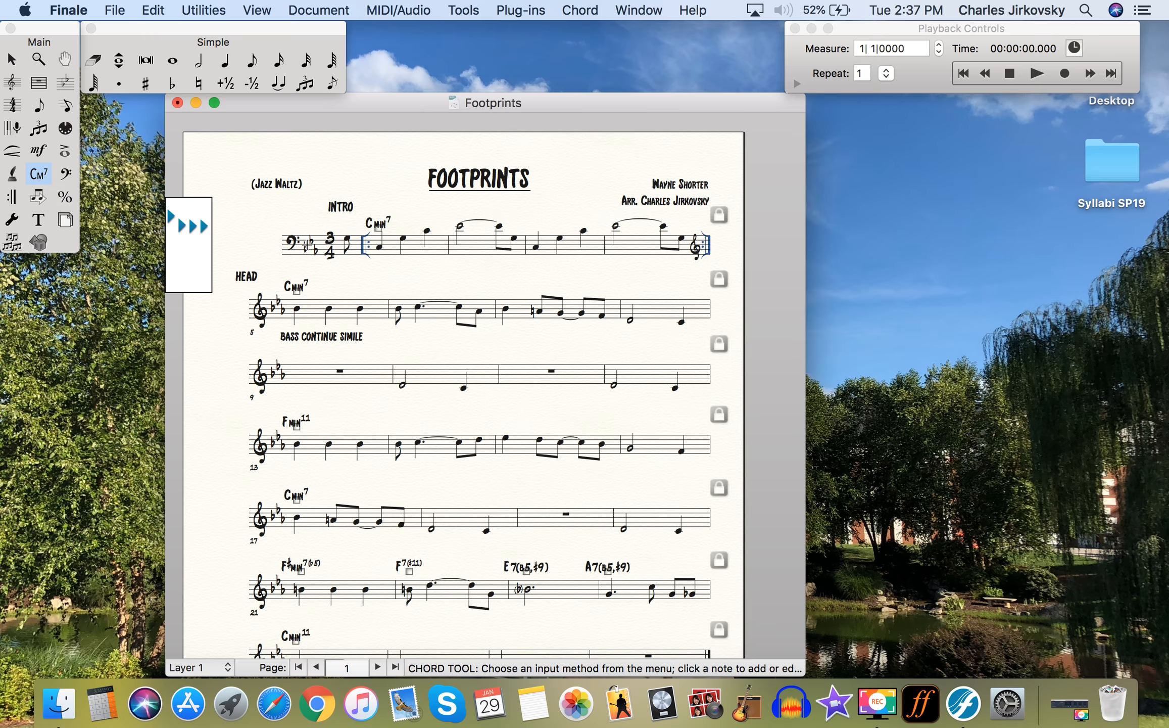
# - Dismiss the Chord menu unused and select the HEAD label with the Text tool
pyautogui.click(582, 10)
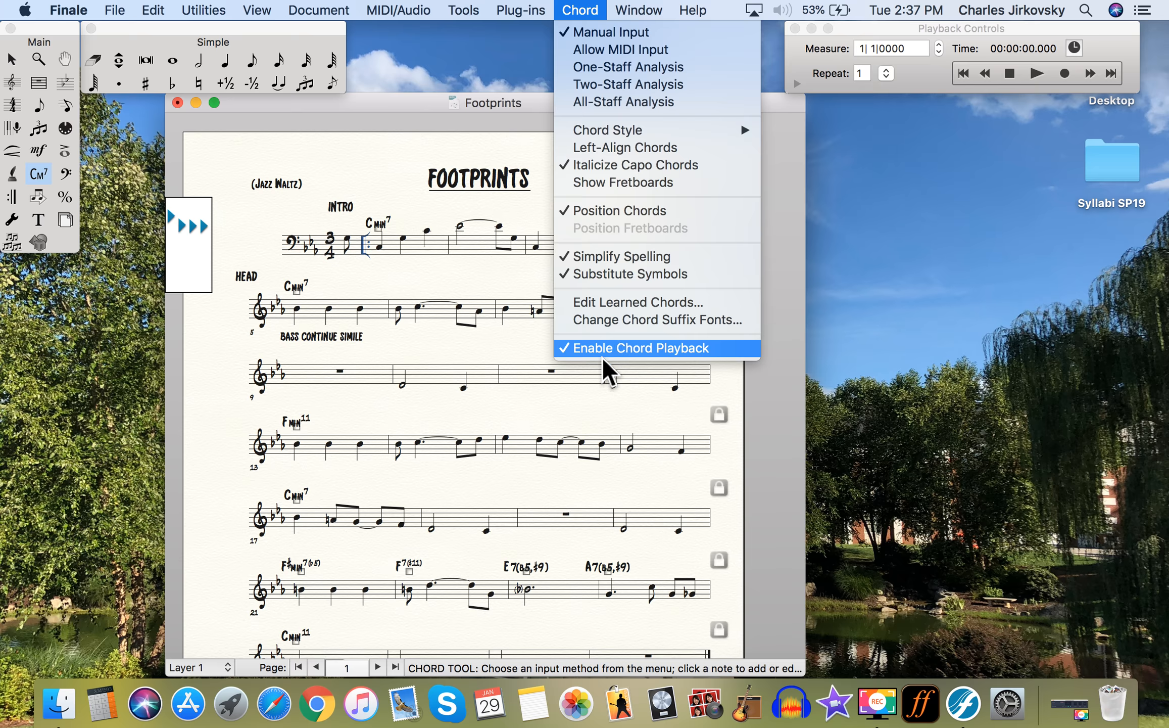
pyautogui.click(449, 283)
pyautogui.click(37, 219)
pyautogui.click(235, 267)
# - Apply a Text > Style type style to the HEAD label, then start playback of the lead sheet
pyautogui.click(575, 10)
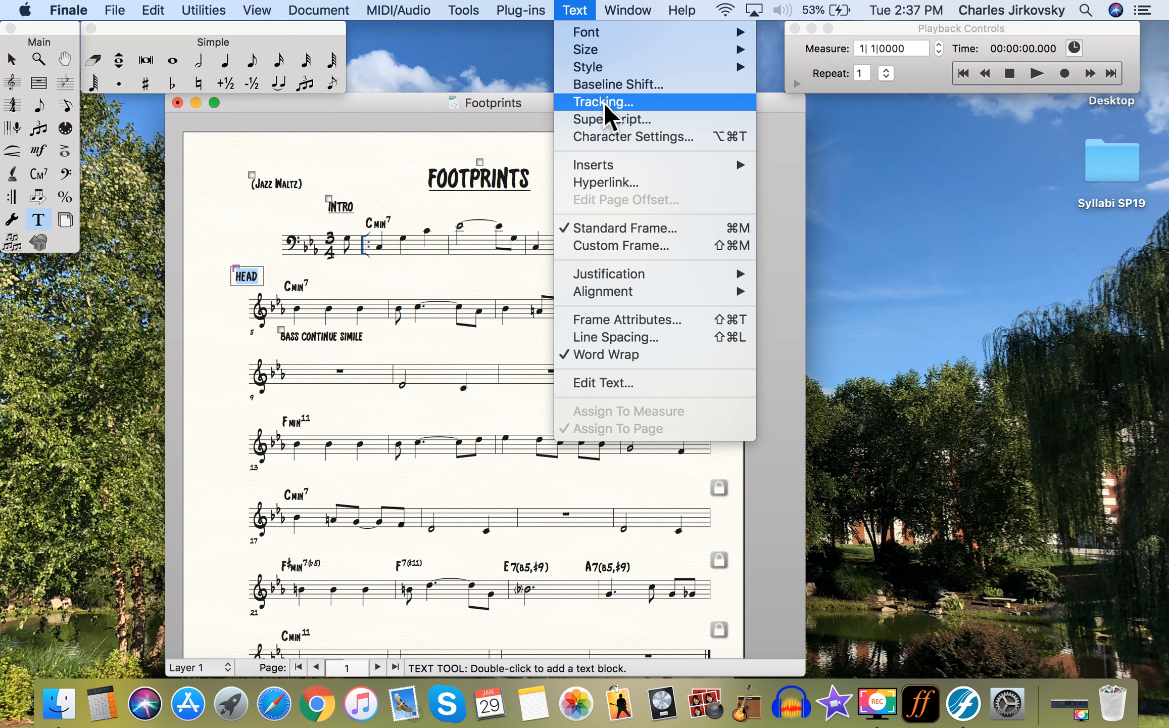
pyautogui.moveTo(604, 48)
pyautogui.moveTo(692, 68)
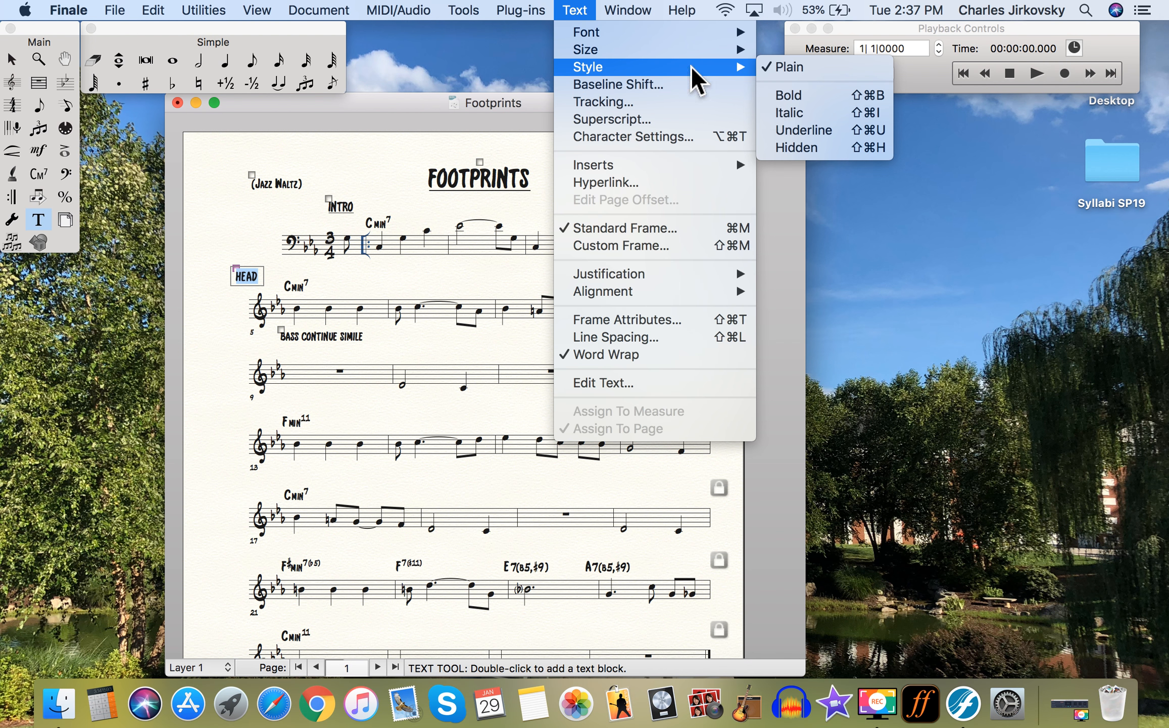
pyautogui.click(794, 130)
pyautogui.click(618, 166)
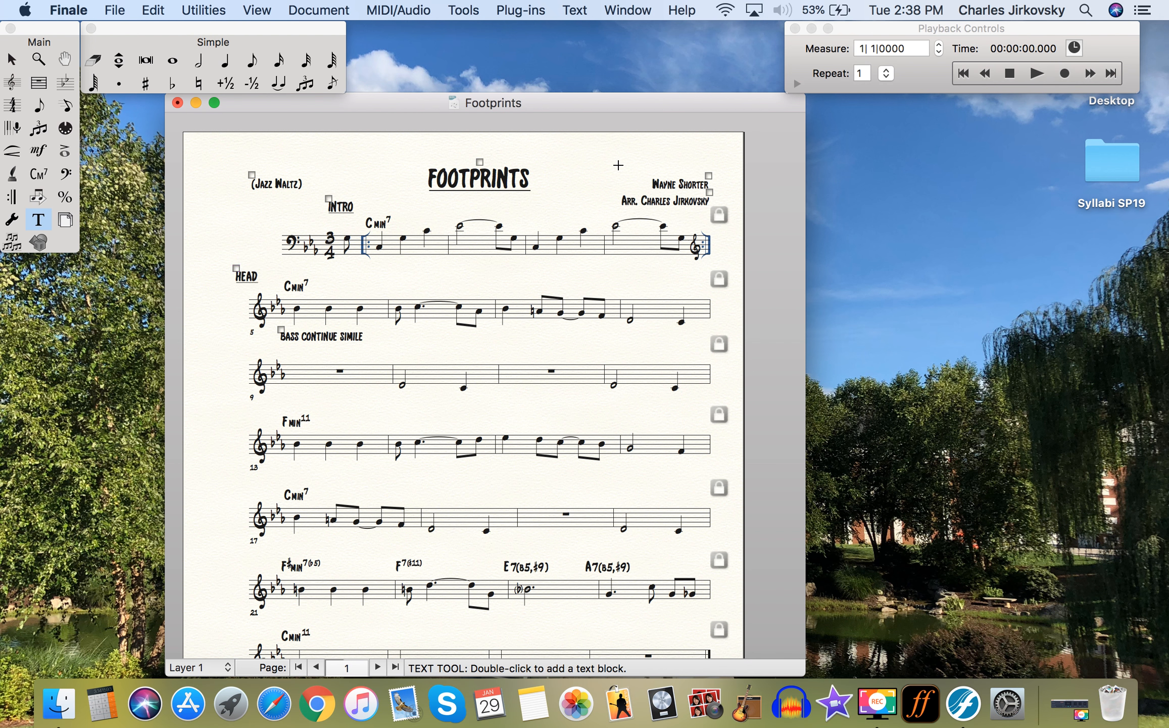
pyautogui.click(1038, 74)
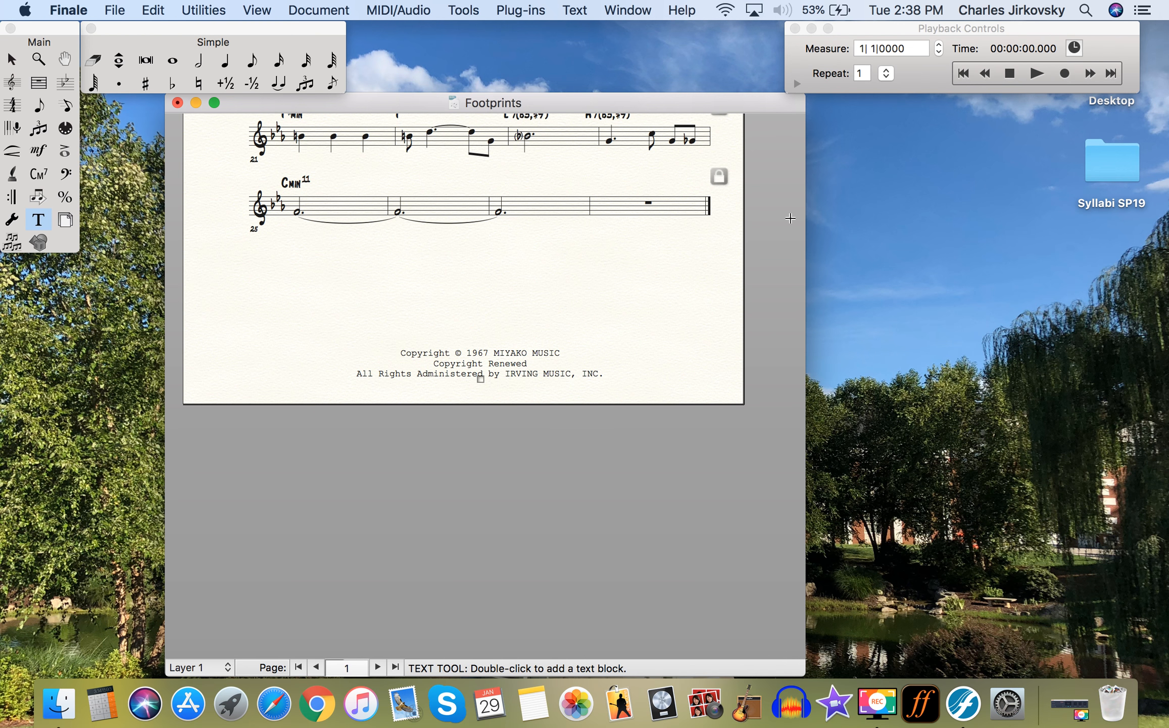
# - Scroll to the final systems and activate the Chord tool
pyautogui.scroll(3, 618, 307)
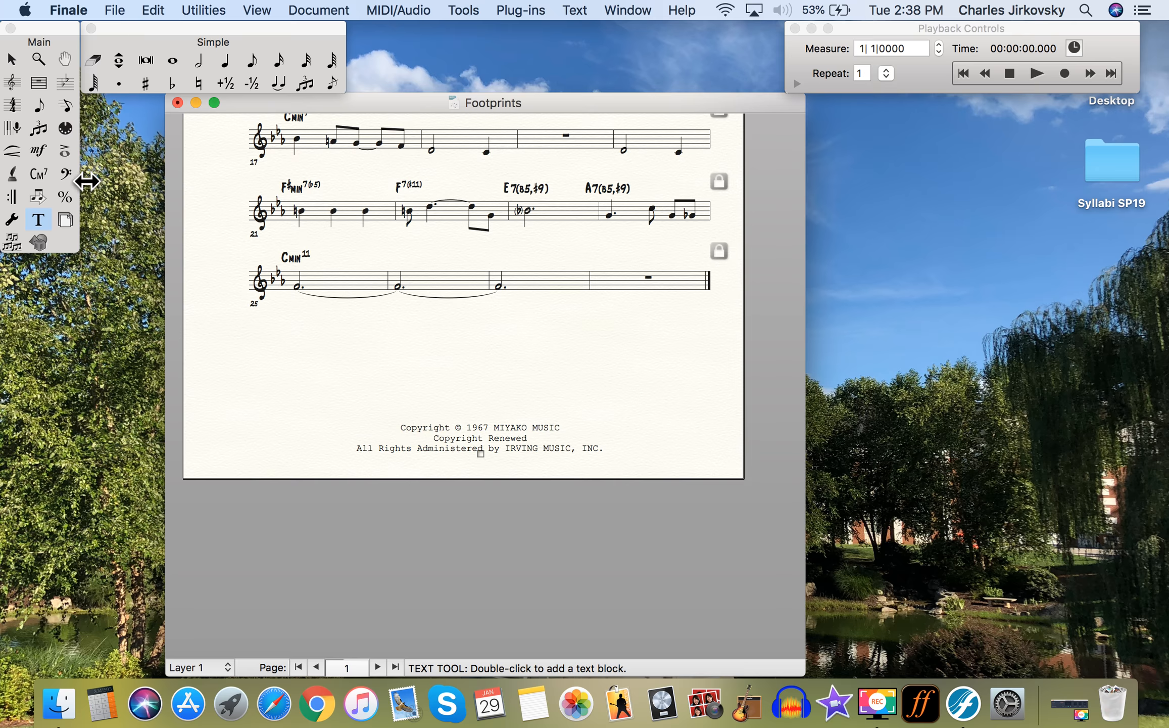
pyautogui.click(40, 178)
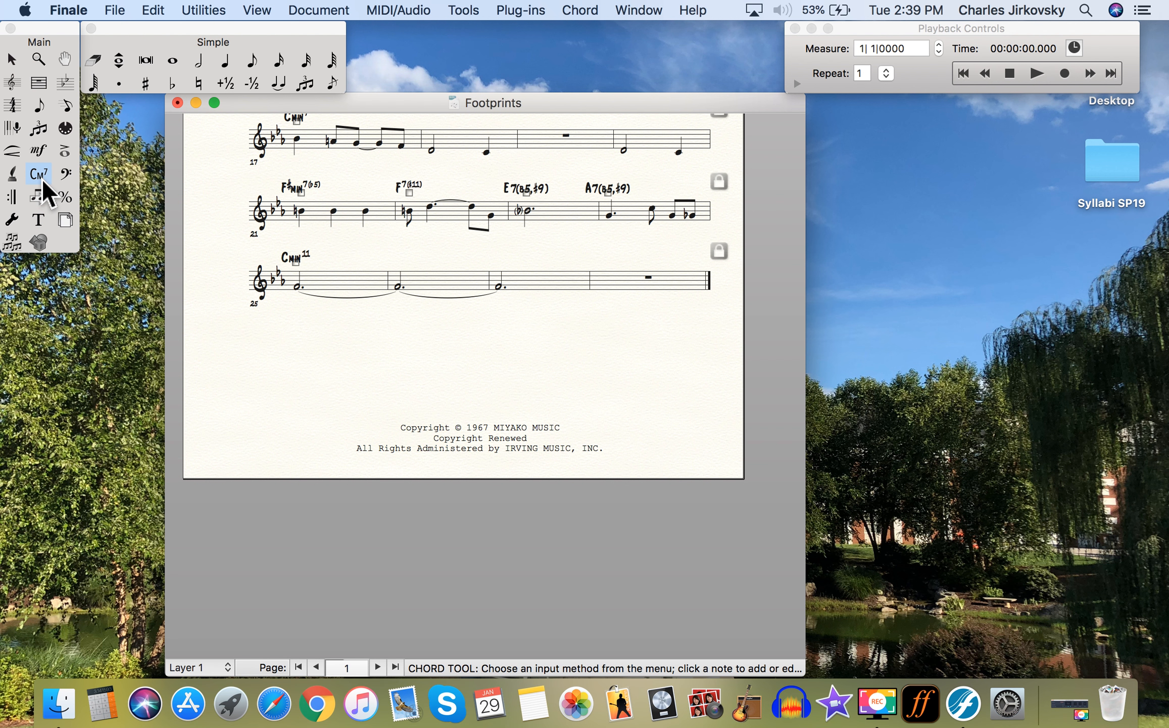
# - Try retyping the measure 23 chord as E7(-5, in the chord entry
pyautogui.click(529, 198)
pyautogui.click(527, 192)
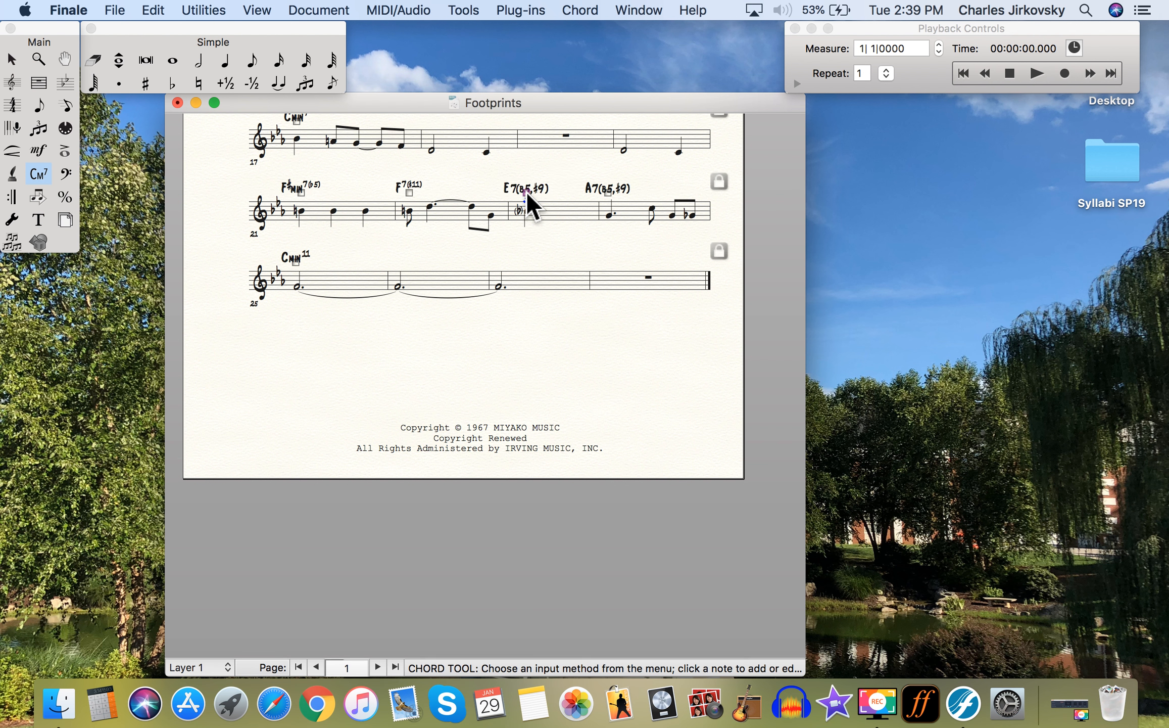
pyautogui.click(530, 196)
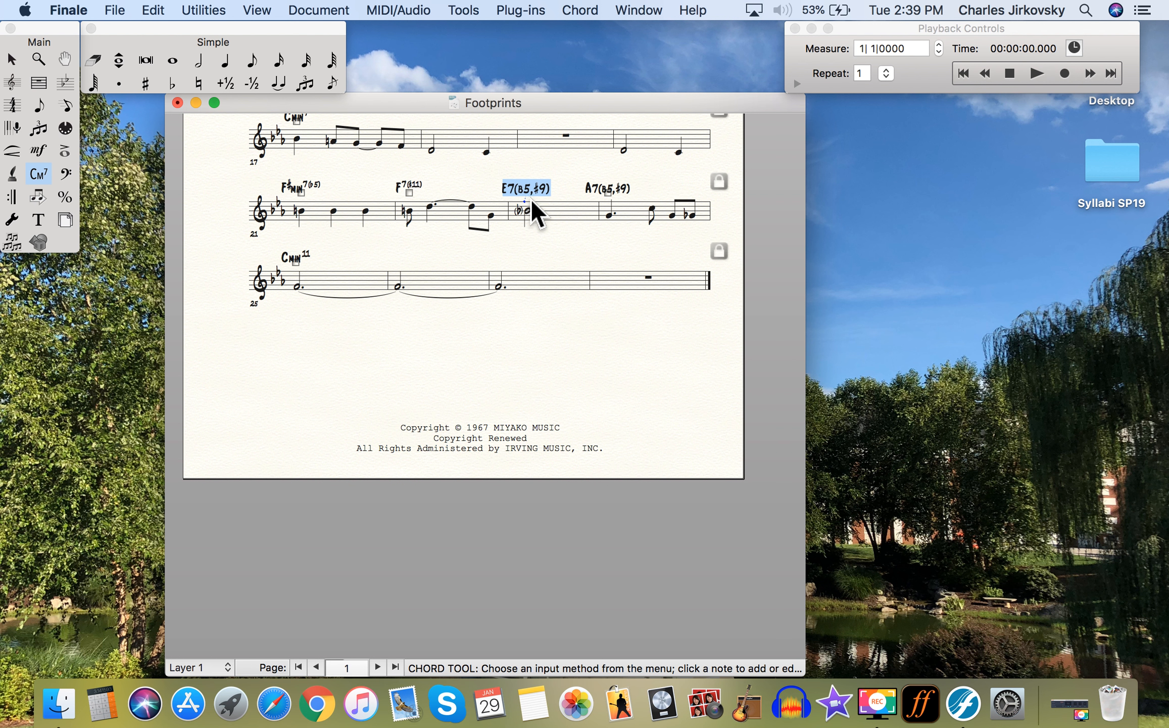
pyautogui.press('BackSpace')
pyautogui.write('E7)')
pyautogui.press('BackSpace')
pyautogui.write('(-5,')
pyautogui.press('space')
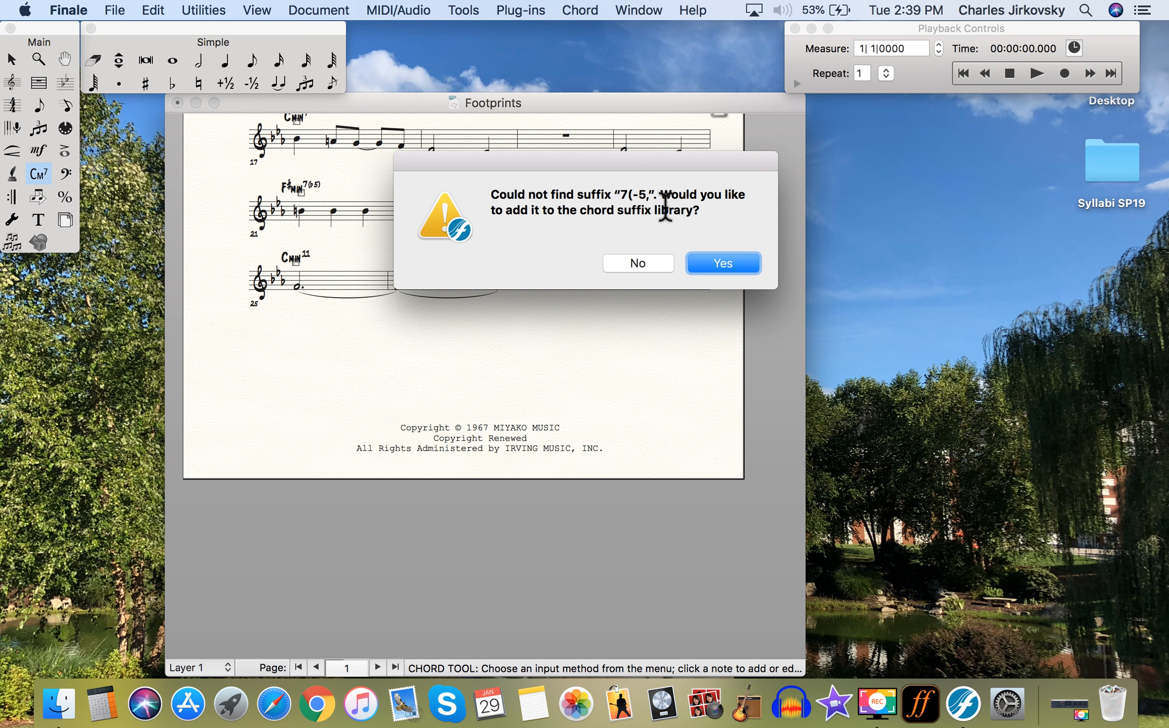
# - Decline adding the new suffix twice, then delete the leftover chord above measure 23
pyautogui.click(658, 269)
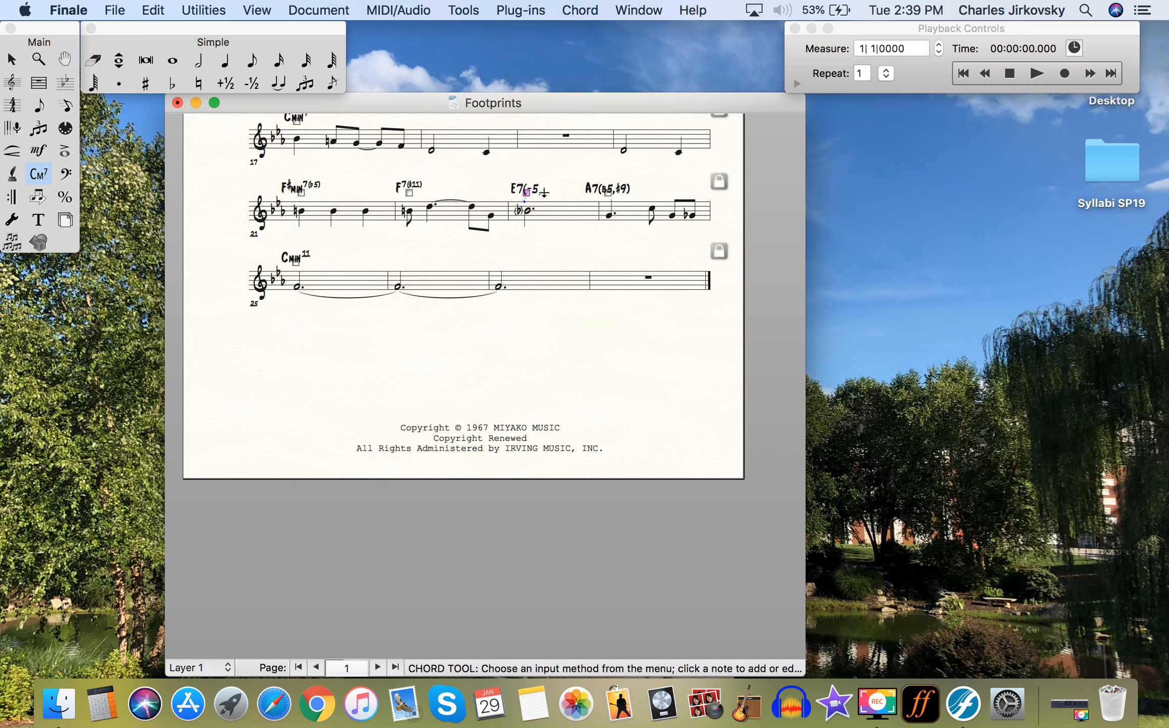
pyautogui.press('Return')
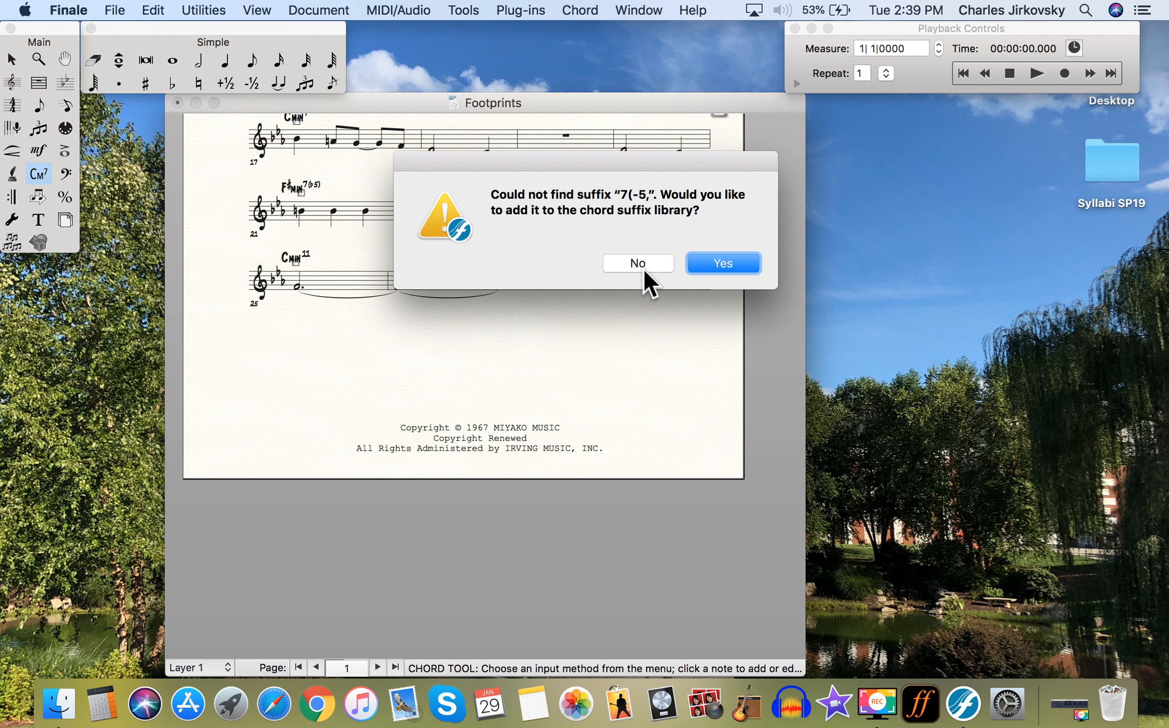
pyautogui.click(641, 268)
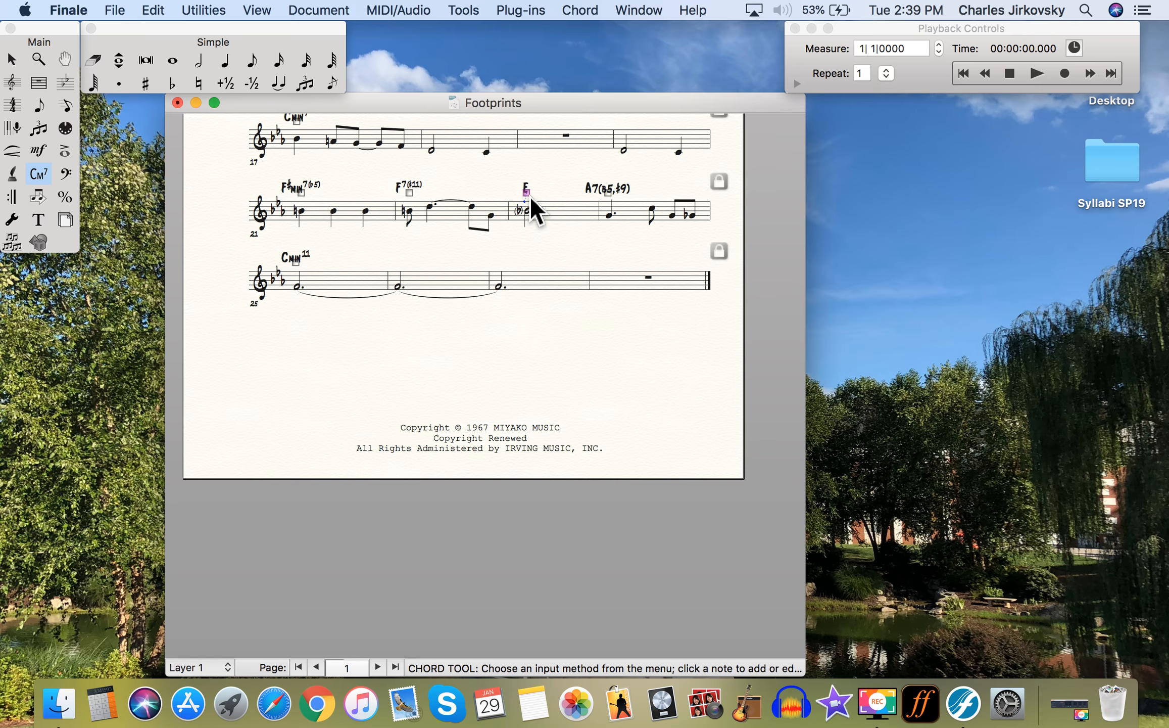
pyautogui.press('BackSpace')
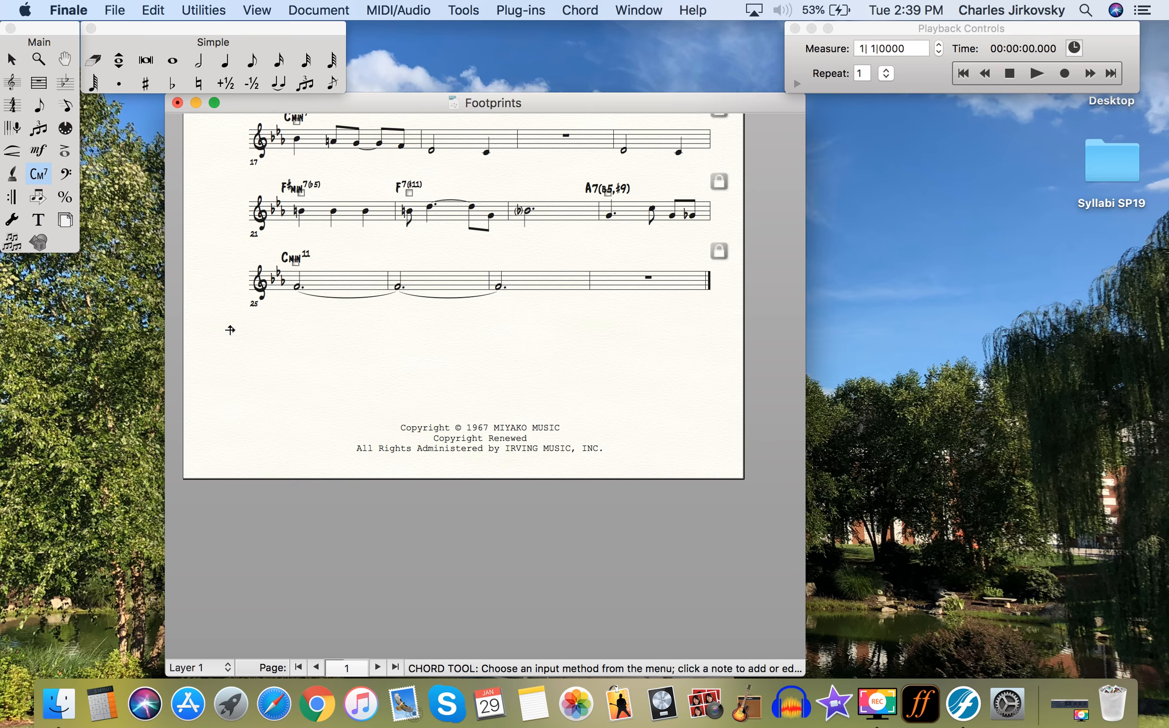
# - Create a text block above measure 23 and type the E7(b5,#9) chord text
pyautogui.click(40, 227)
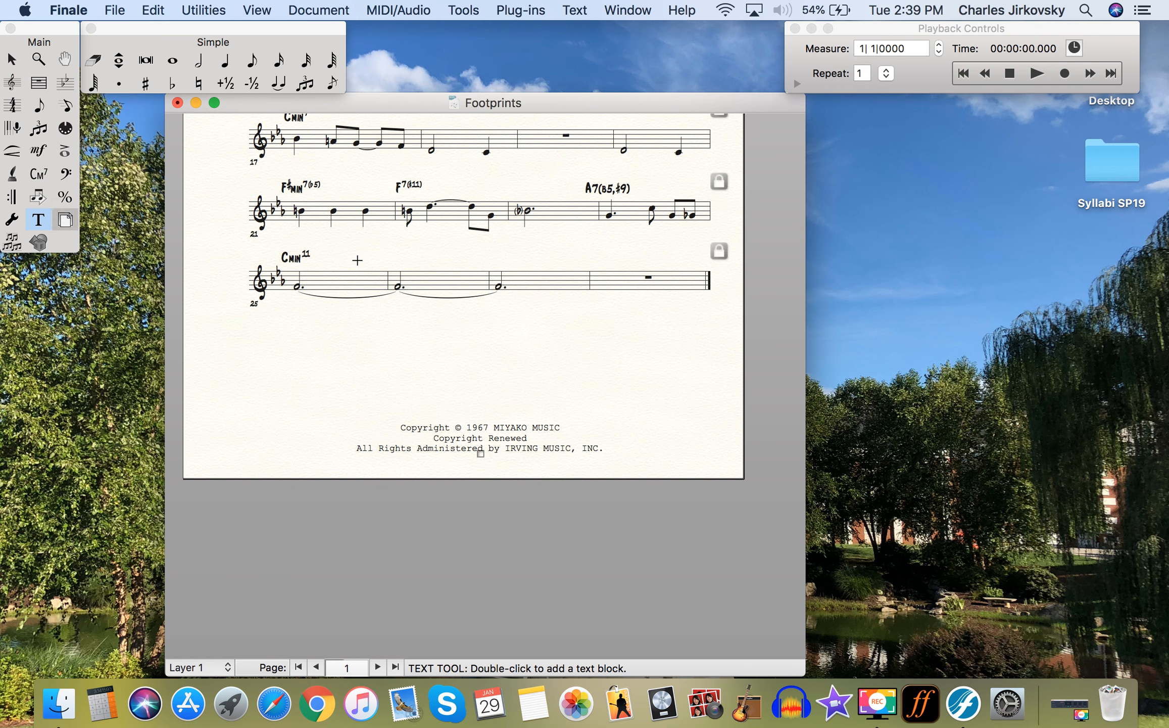
pyautogui.doubleClick(523, 191)
pyautogui.write('E7(B')
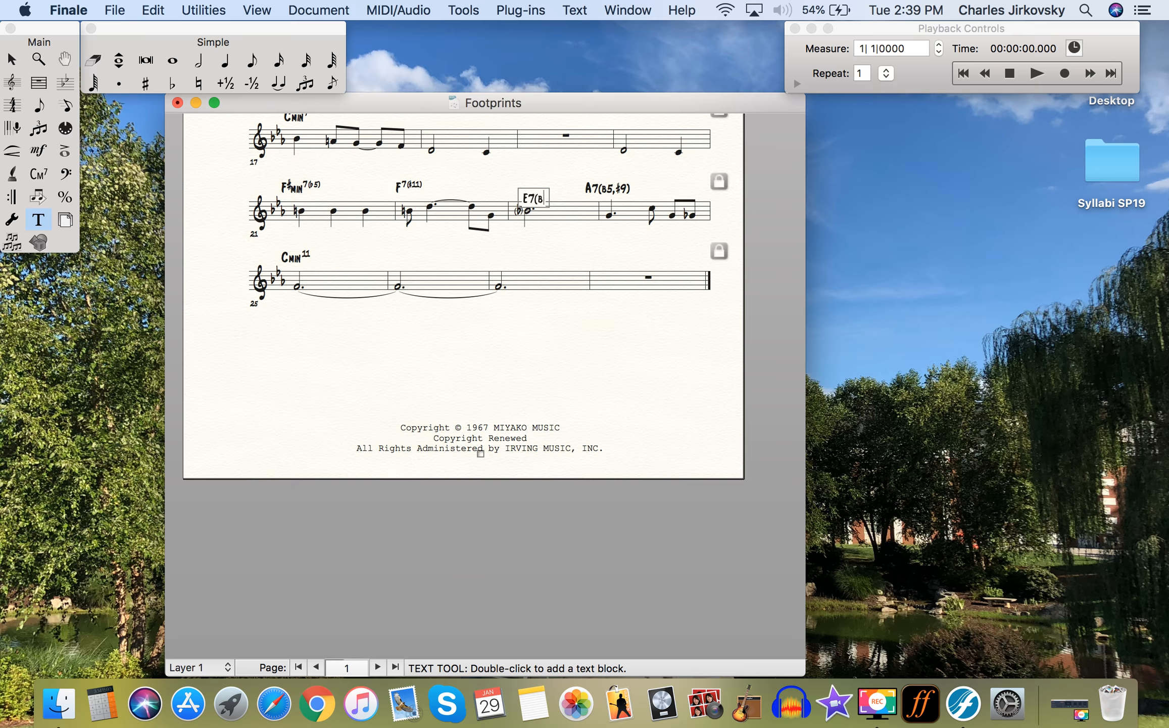
pyautogui.write('5, #9')
pyautogui.press('BackSpace')
pyautogui.press('BackSpace')
pyautogui.press('BackSpace')
pyautogui.press('BackSpace')
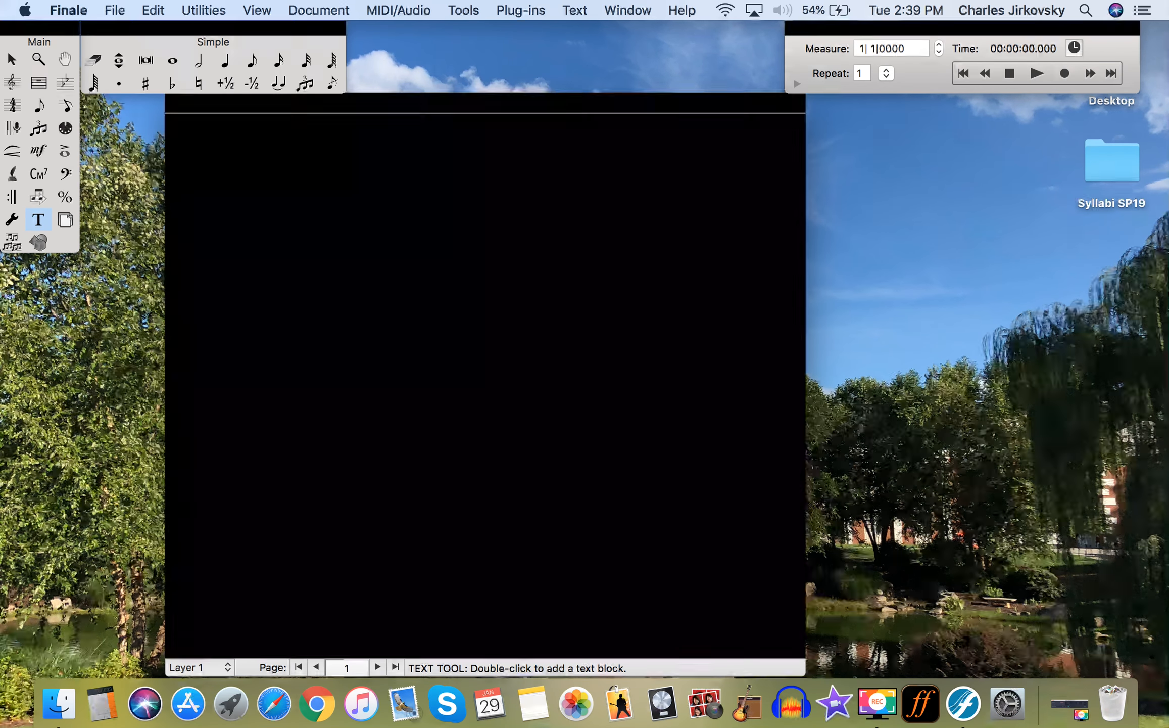
pyautogui.press('BackSpace')
pyautogui.press('BackSpace')
pyautogui.press('BackSpace')
pyautogui.write('B5')
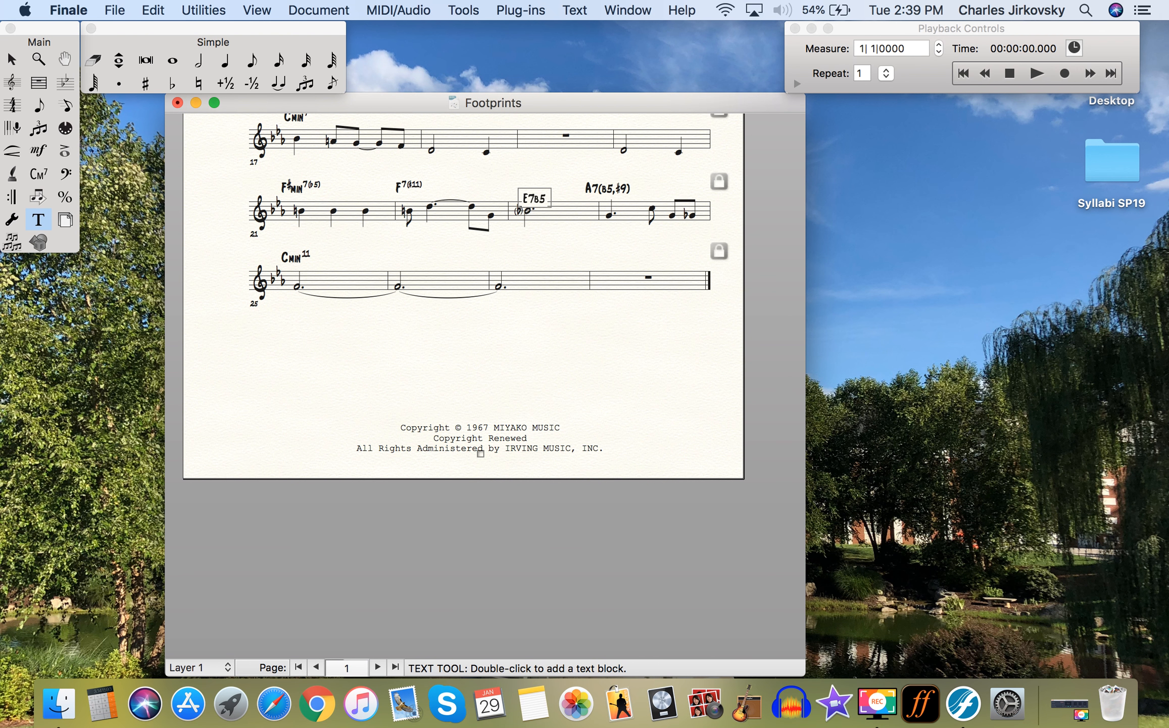
pyautogui.press('BackSpace')
pyautogui.press('BackSpace')
pyautogui.write('B5(#9)')
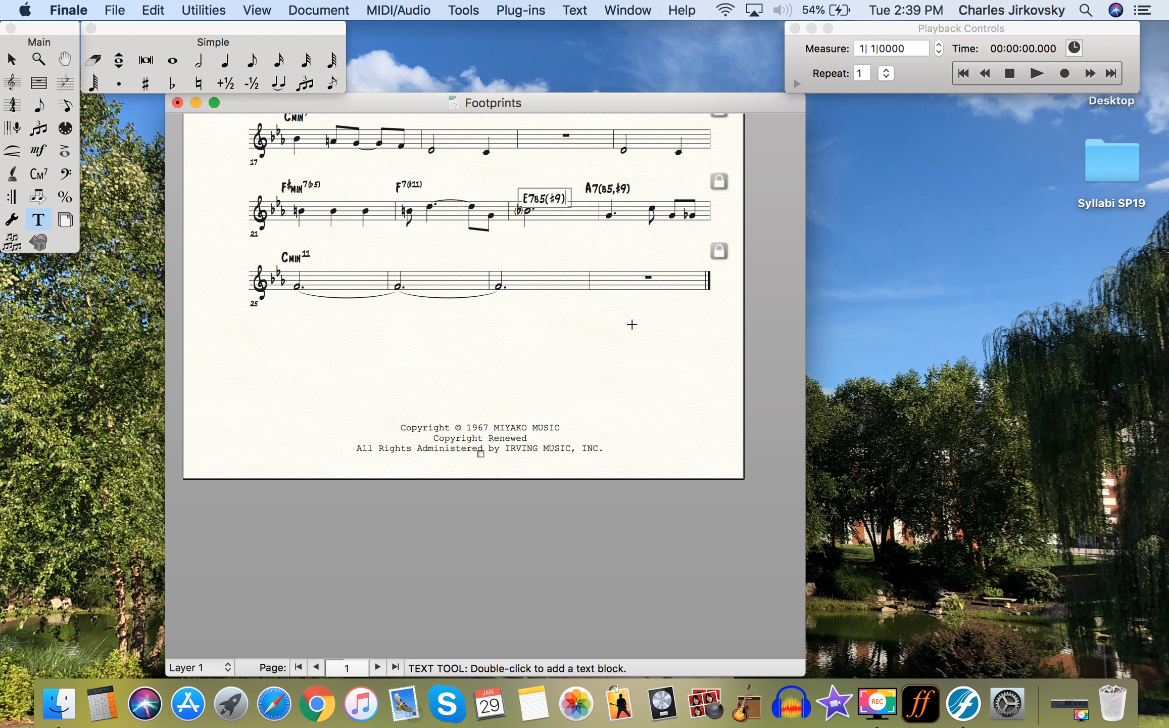
pyautogui.click(632, 324)
# - Reopen the block, select all its text, and retype E7(b5,#9)
pyautogui.doubleClick(538, 200)
pyautogui.doubleClick(539, 200)
pyautogui.click(538, 201)
pyautogui.write('E7(5(♯9')
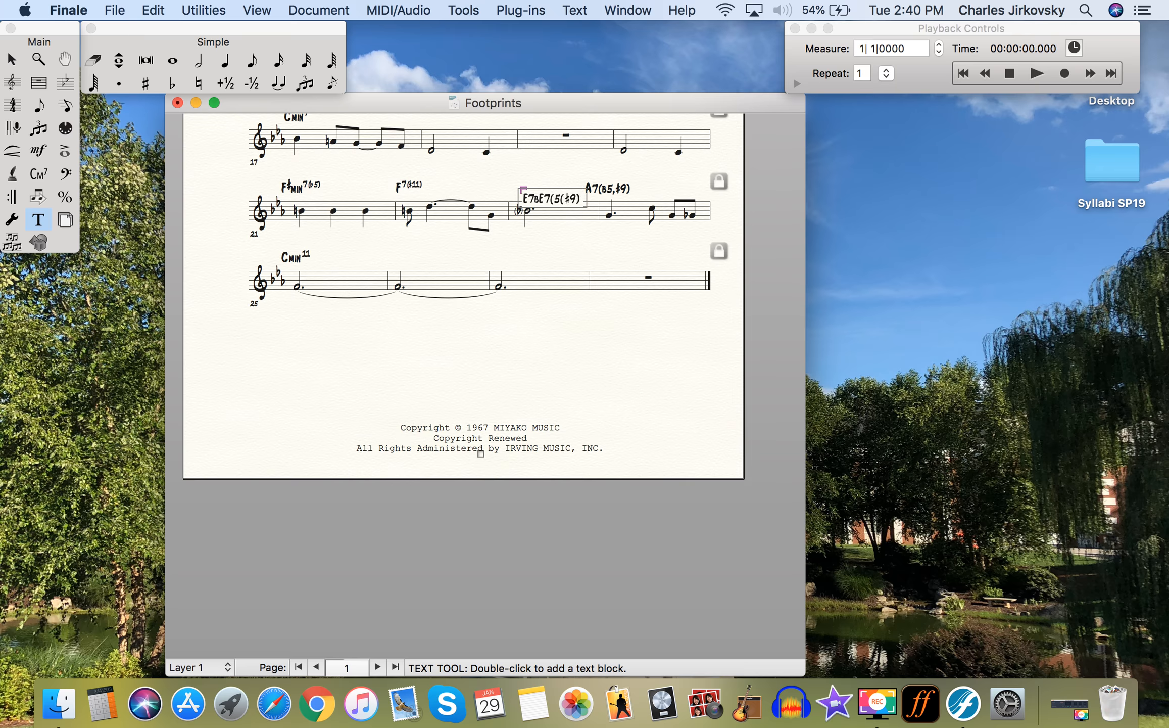
pyautogui.press('super+a')
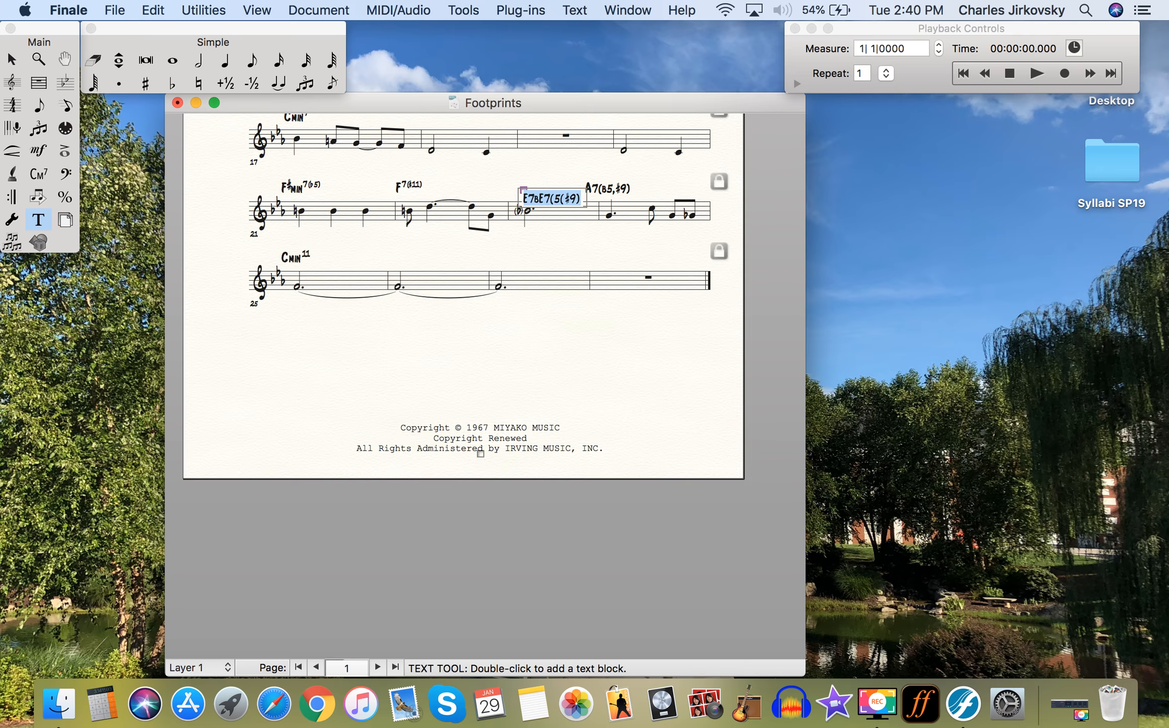
pyautogui.write('E7(')
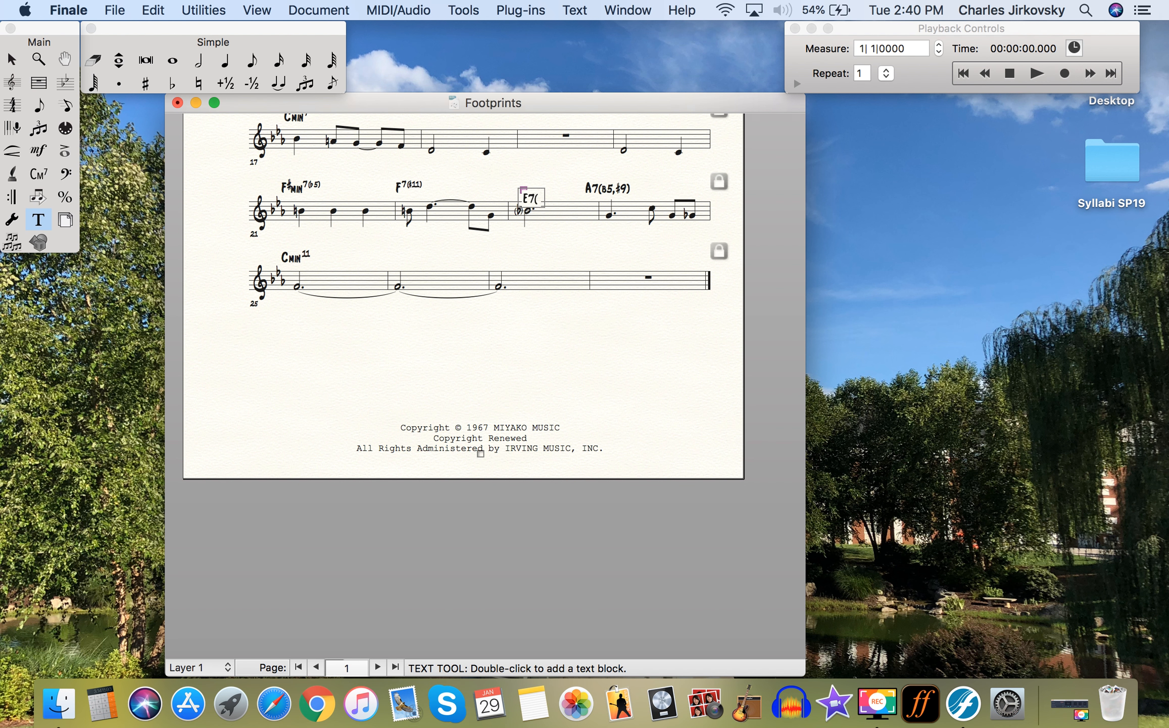
pyautogui.write('b5,#9)')
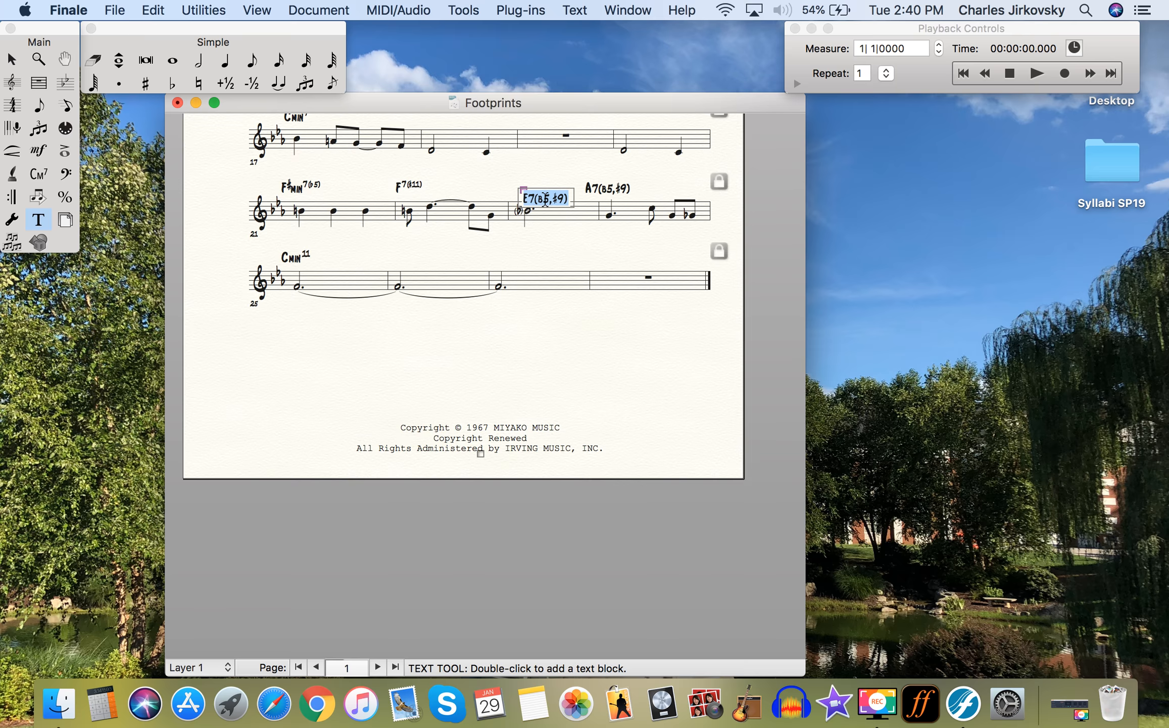
# - Set the E7(b5,#9) text in Arial Regular and move it above measure 23
pyautogui.click(574, 11)
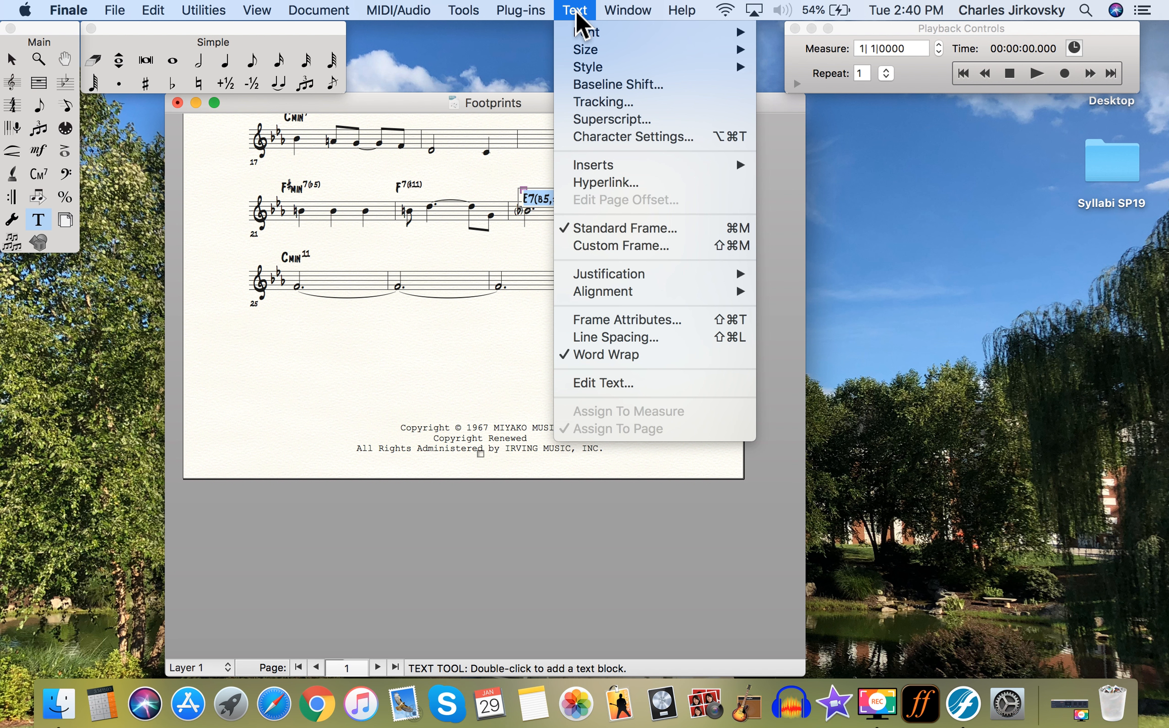
pyautogui.moveTo(599, 33)
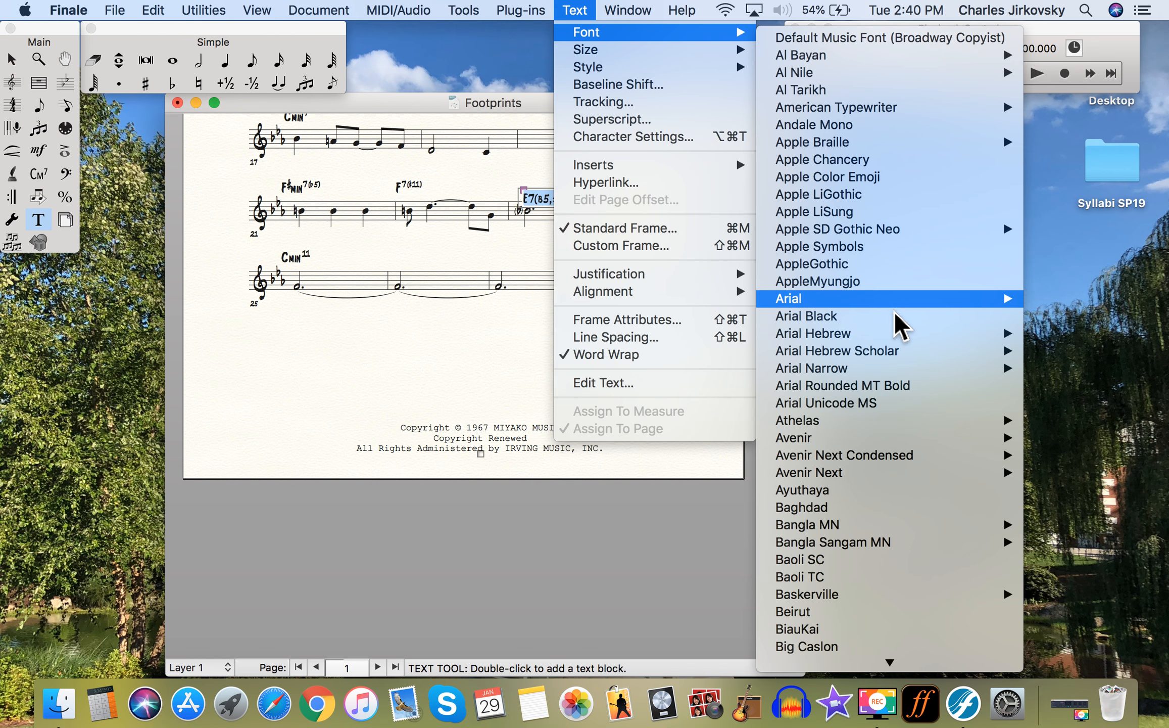
pyautogui.moveTo(898, 302)
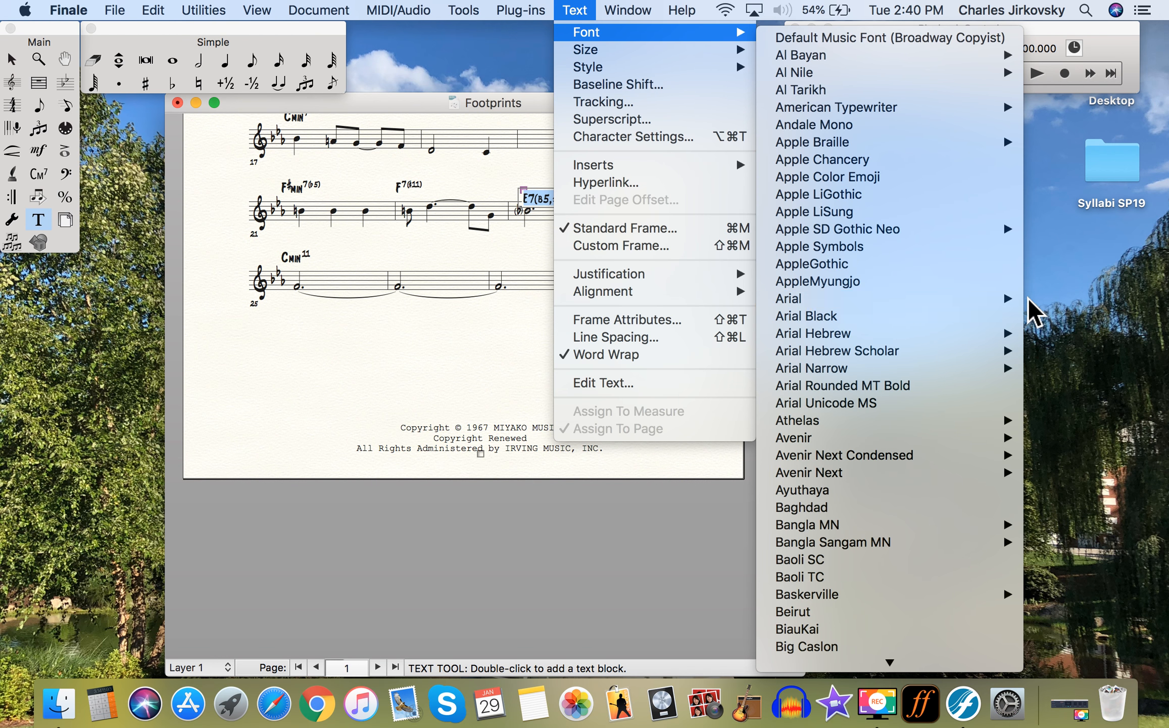
pyautogui.click(1033, 299)
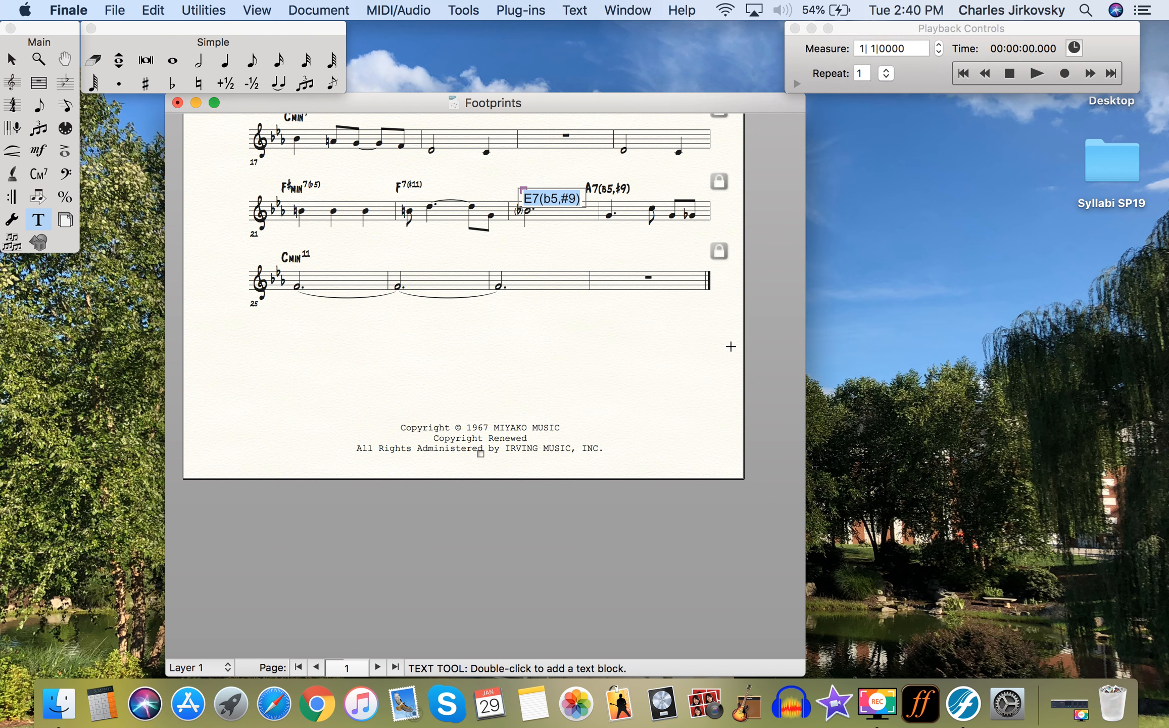
pyautogui.click(615, 323)
pyautogui.moveTo(521, 196)
pyautogui.mouseDown()
pyautogui.moveTo(517, 182)
pyautogui.moveTo(493, 184)
pyautogui.moveTo(505, 182)
pyautogui.mouseUp()
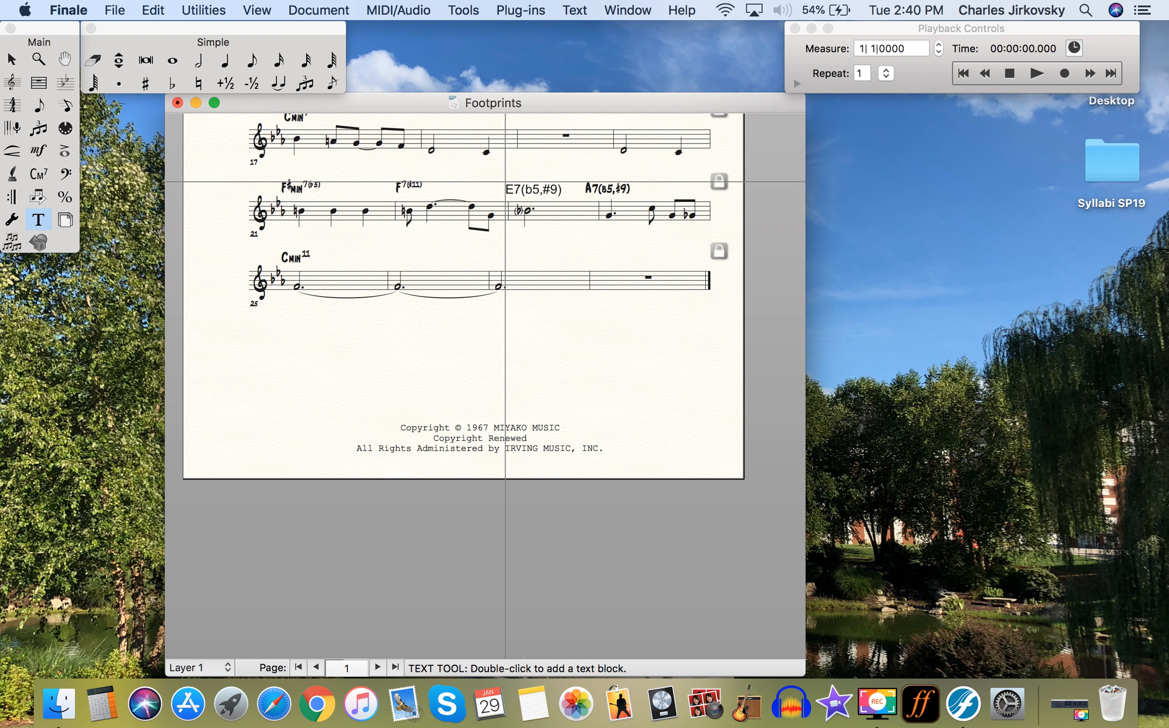
# - Change all the E7(b5,#9) text to Comic Sans MS Regular and nudge it level with the chords
pyautogui.doubleClick(506, 183)
pyautogui.press('super+a')
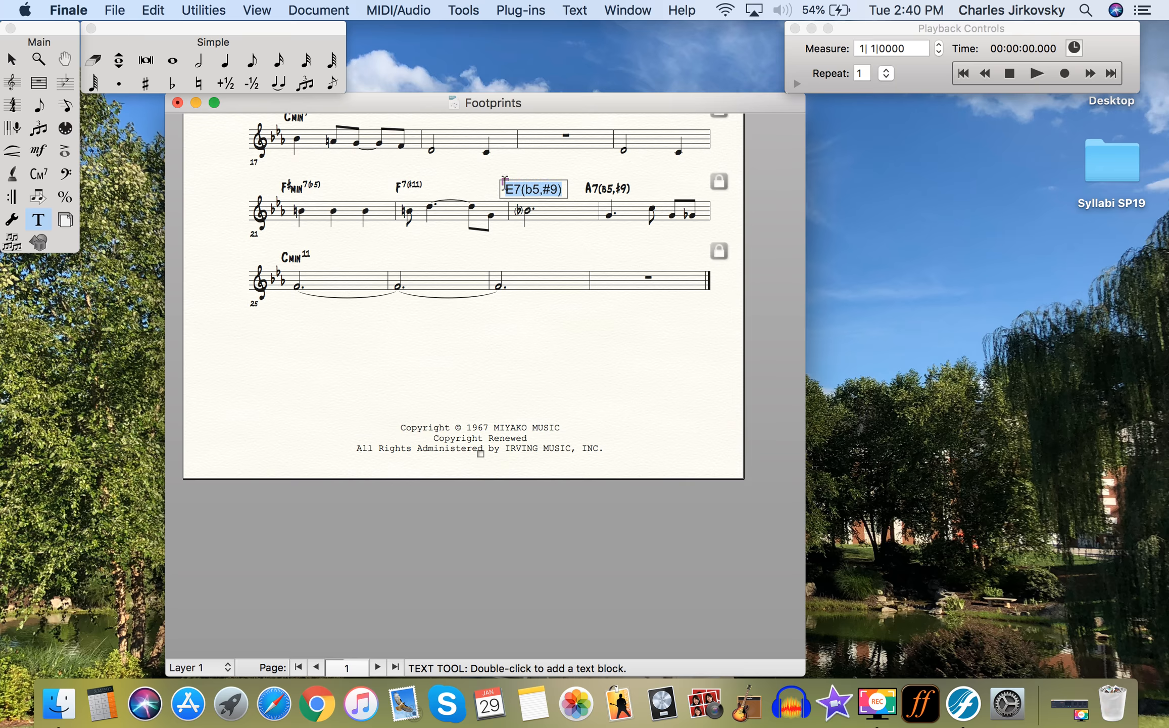
pyautogui.click(576, 10)
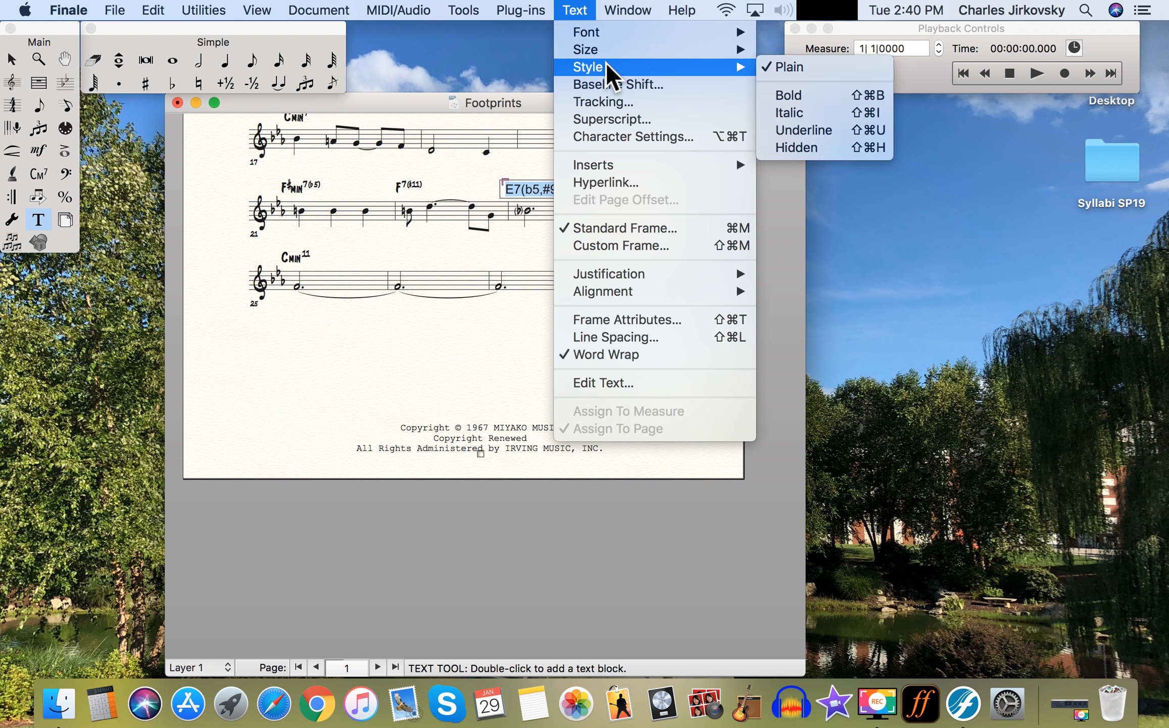
pyautogui.moveTo(606, 35)
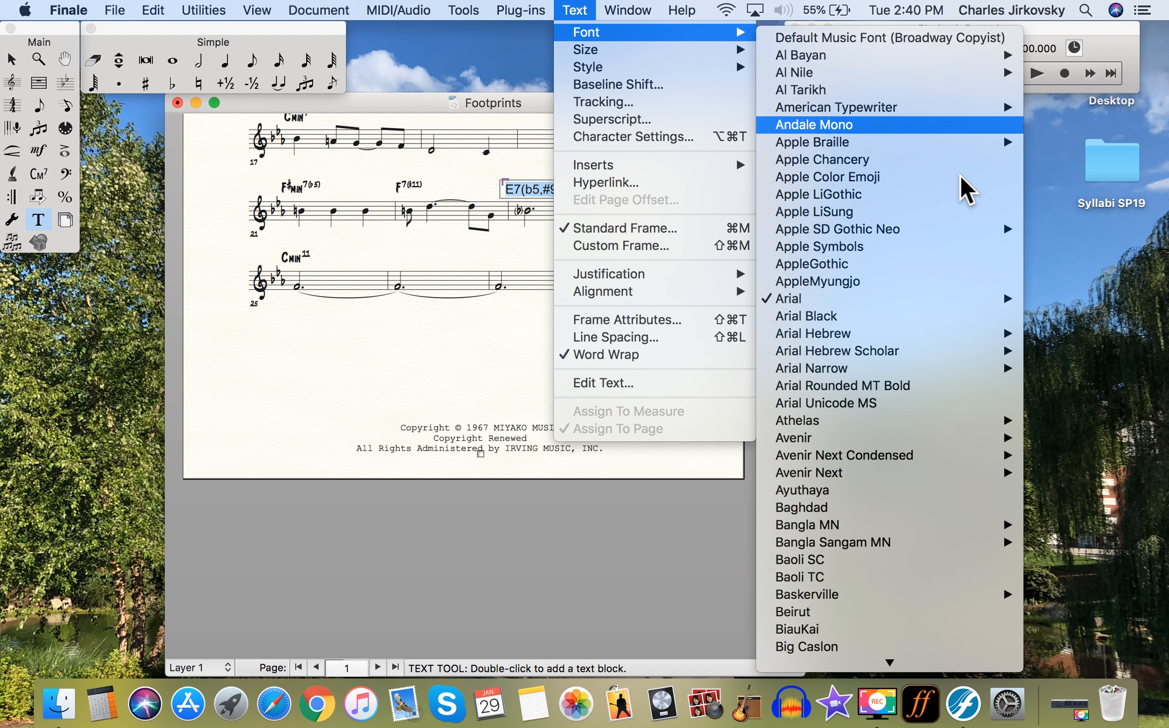
pyautogui.scroll(-10, 918, 318)
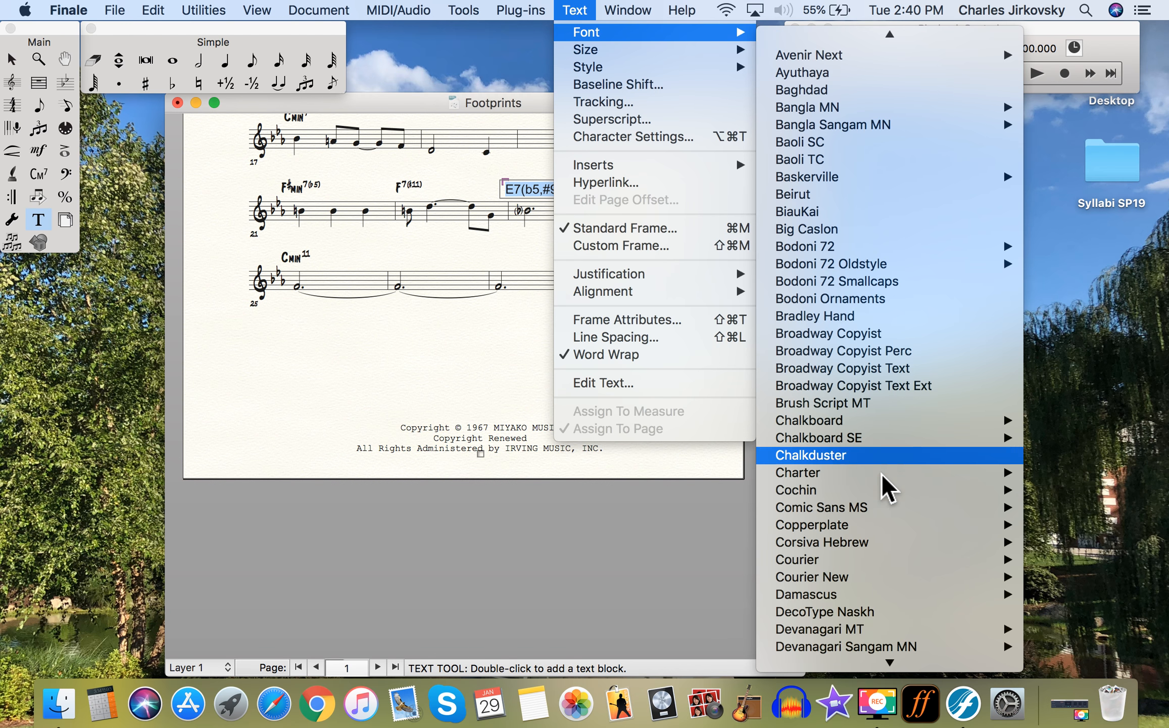
pyautogui.moveTo(882, 509)
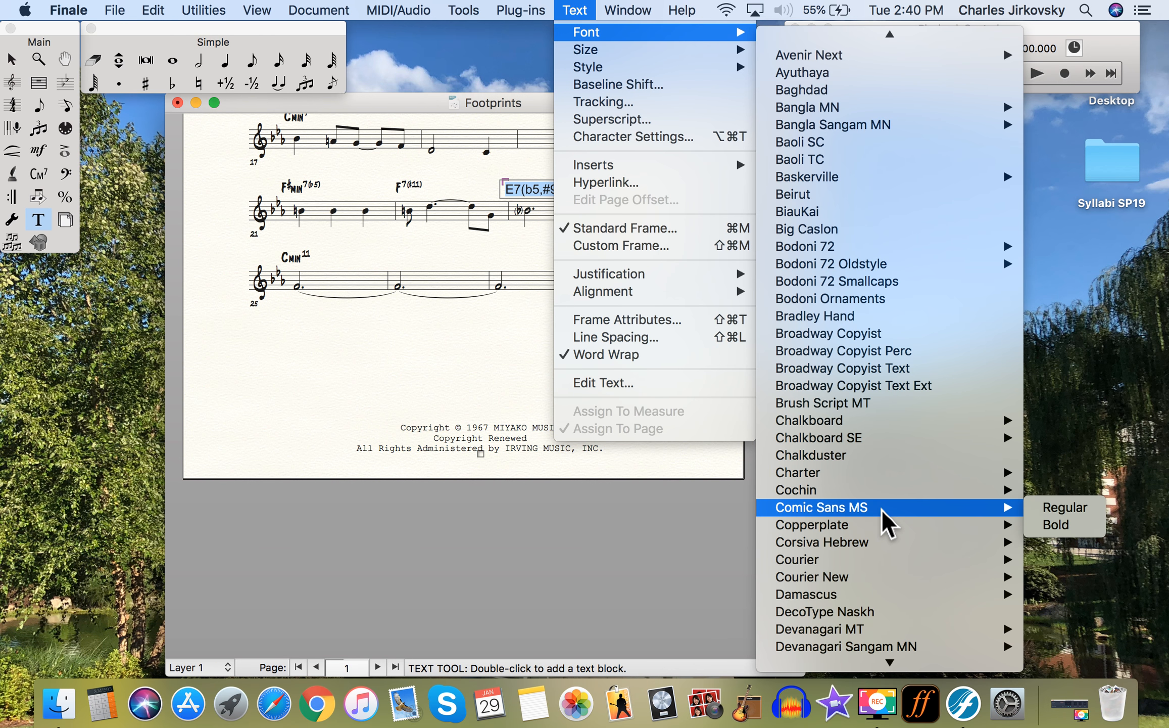
pyautogui.click(1058, 509)
pyautogui.click(542, 291)
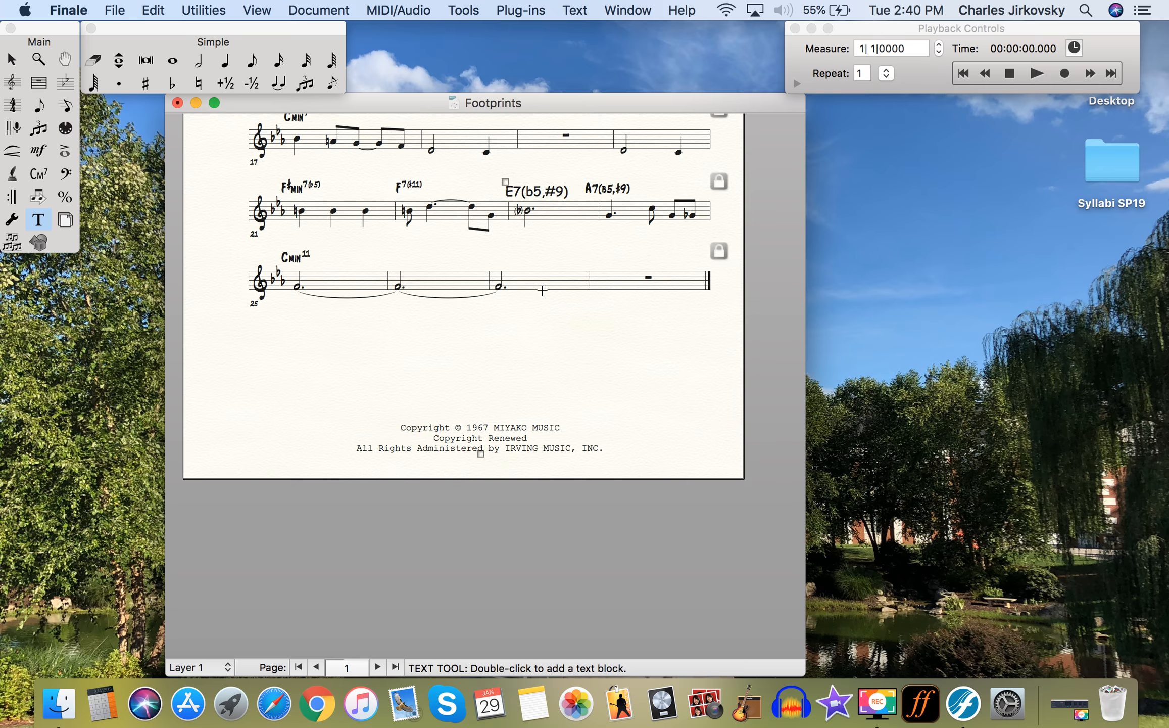
pyautogui.moveTo(505, 181); pyautogui.dragTo(500, 178)
pyautogui.click(631, 248)
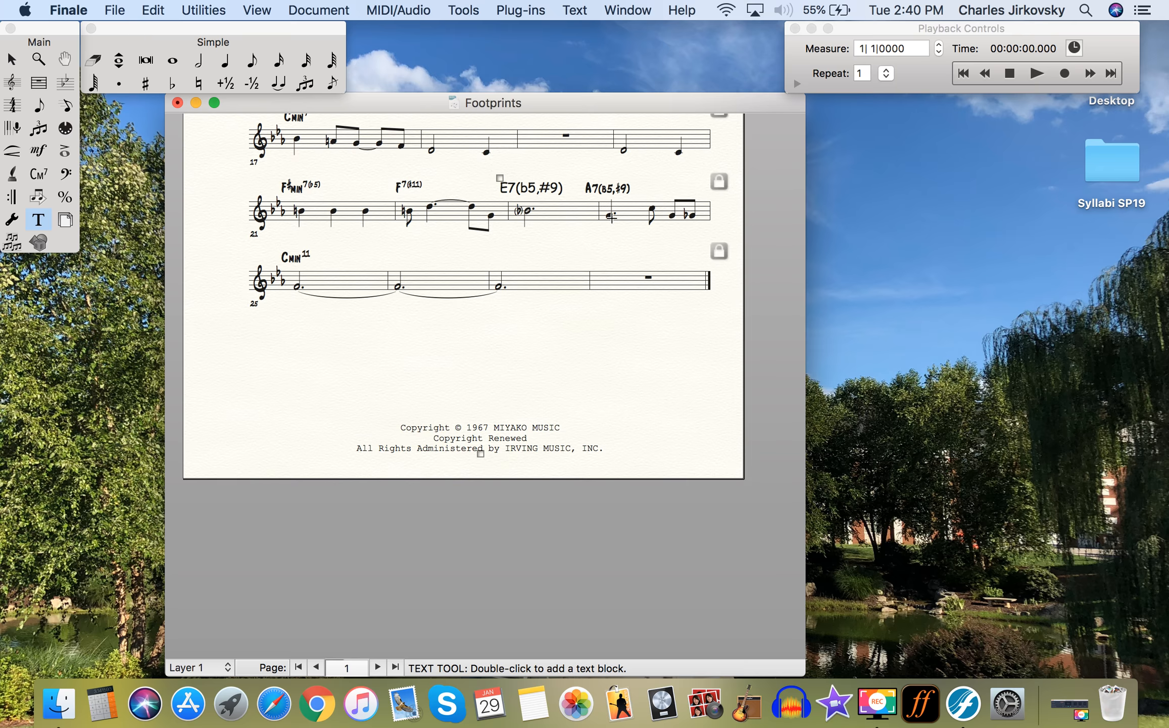
# - Delete the A7(b5,#9) chord symbol over measure 24
pyautogui.click(39, 173)
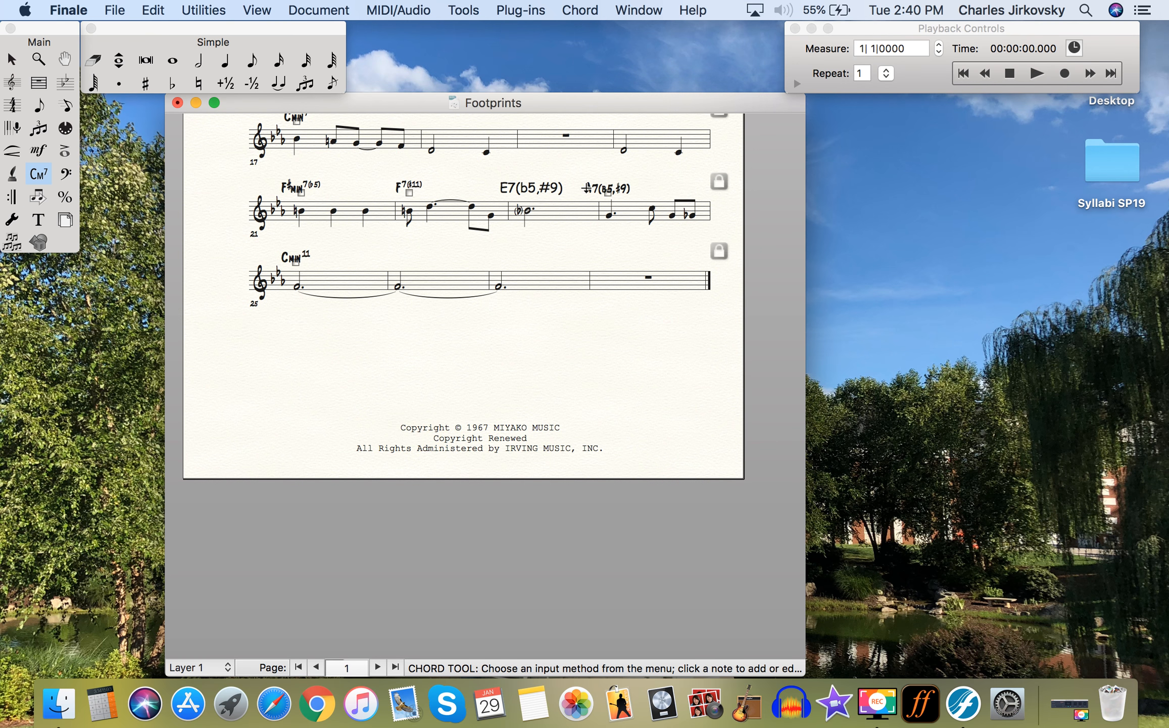
pyautogui.click(607, 195)
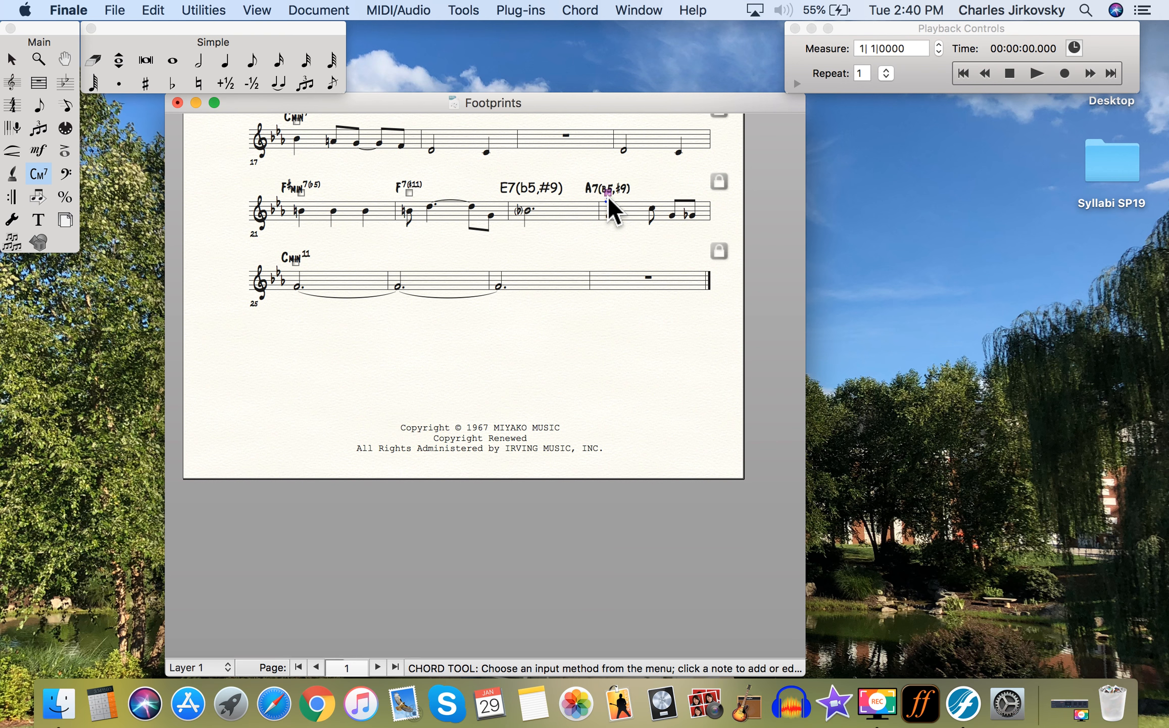
pyautogui.press('Delete')
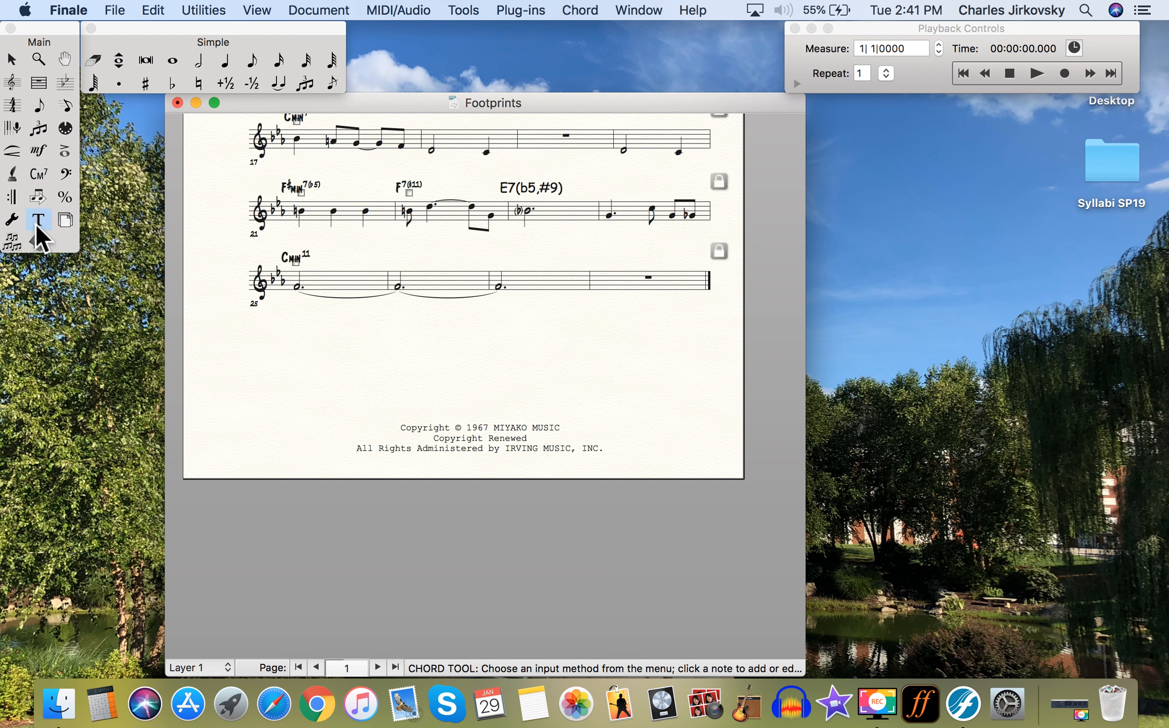
# - Copy the E7 text into a new block at measure 24, change E to A, and align it
pyautogui.click(38, 219)
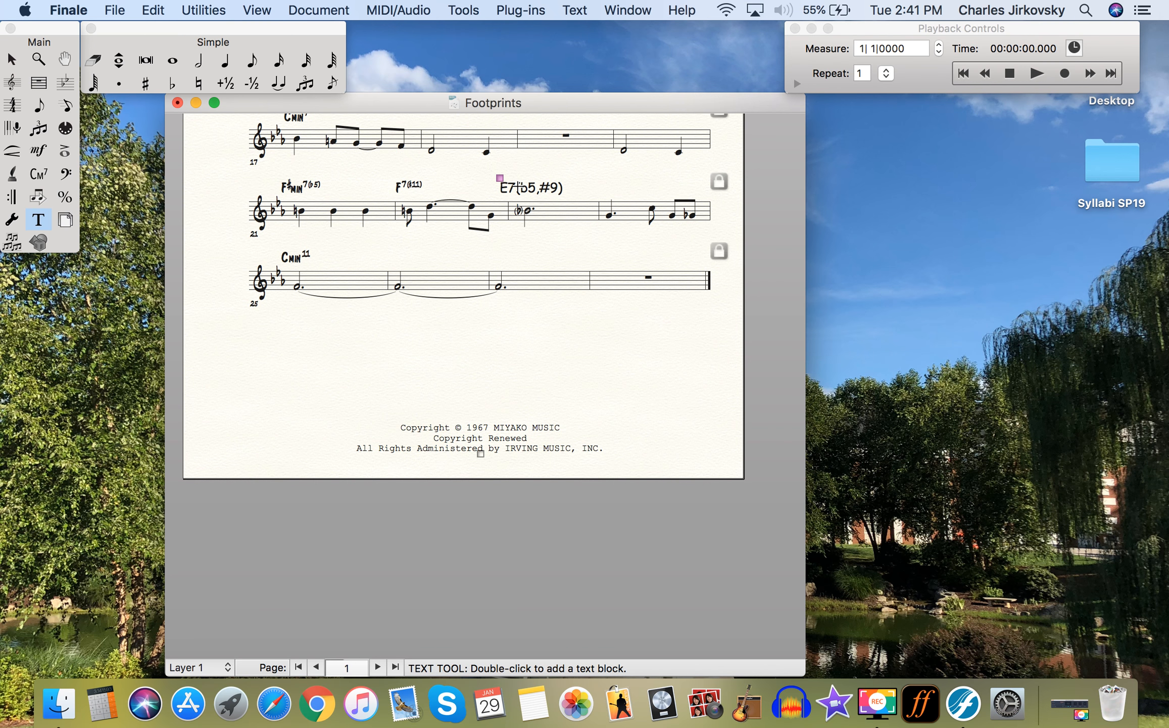
pyautogui.click(500, 178)
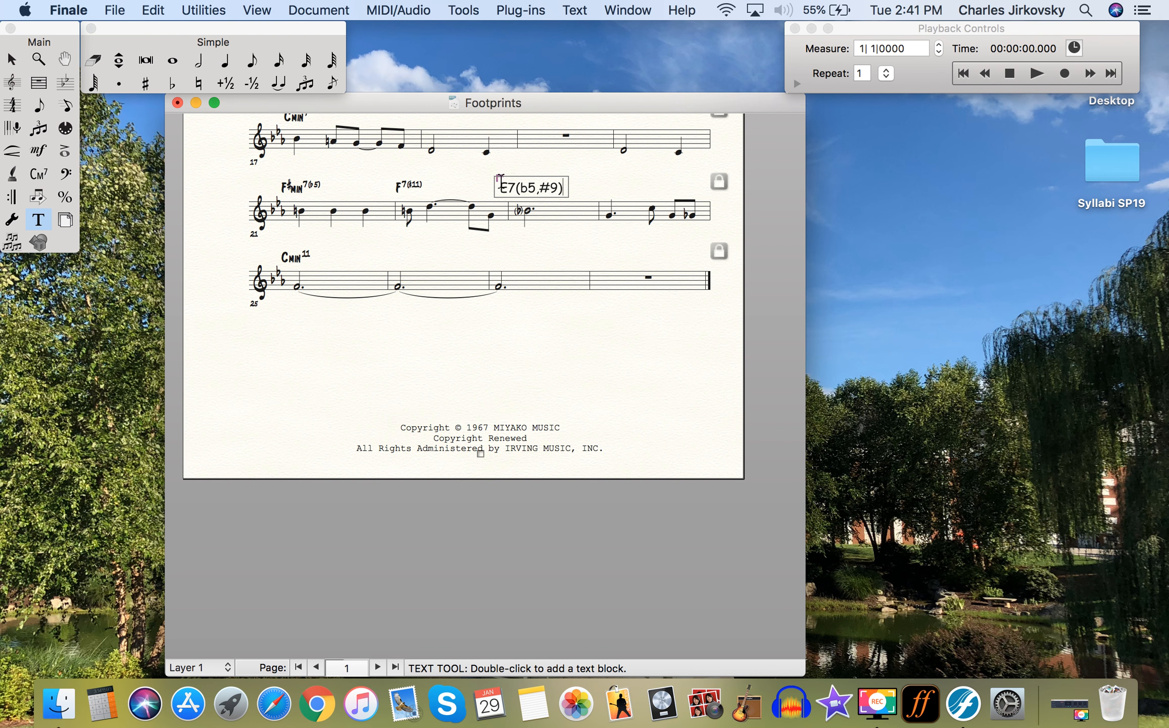
pyautogui.press('super+a')
pyautogui.press('super+c')
pyautogui.doubleClick(612, 183)
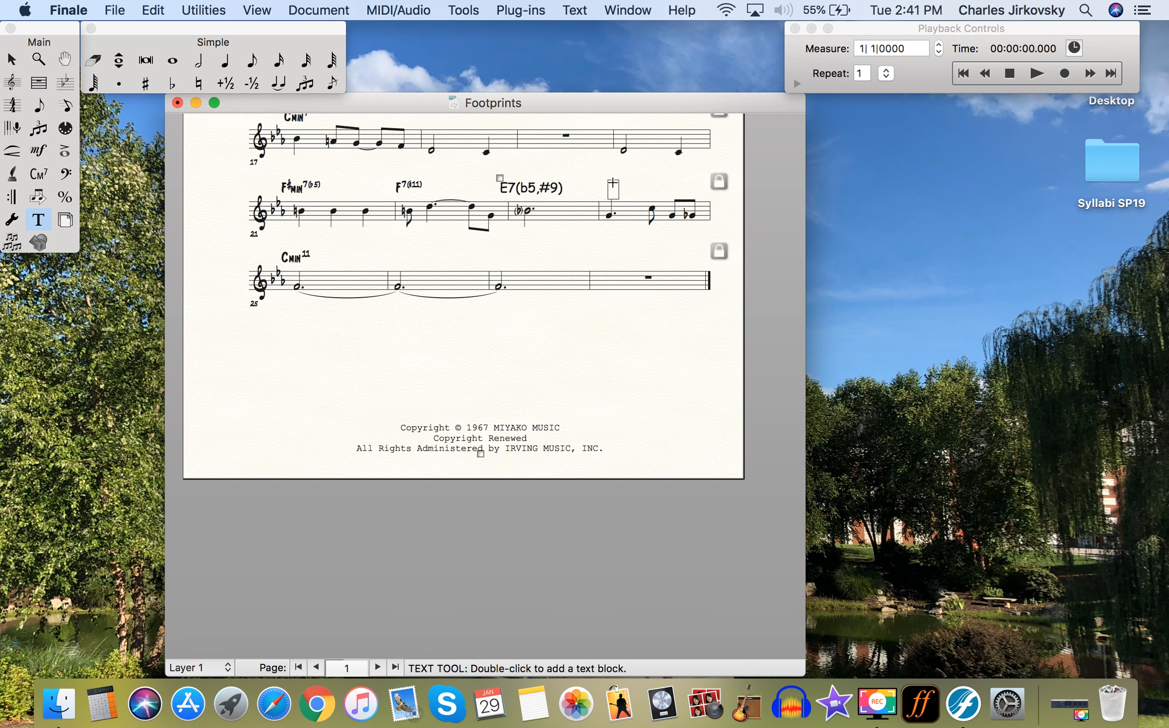
pyautogui.press('super+v')
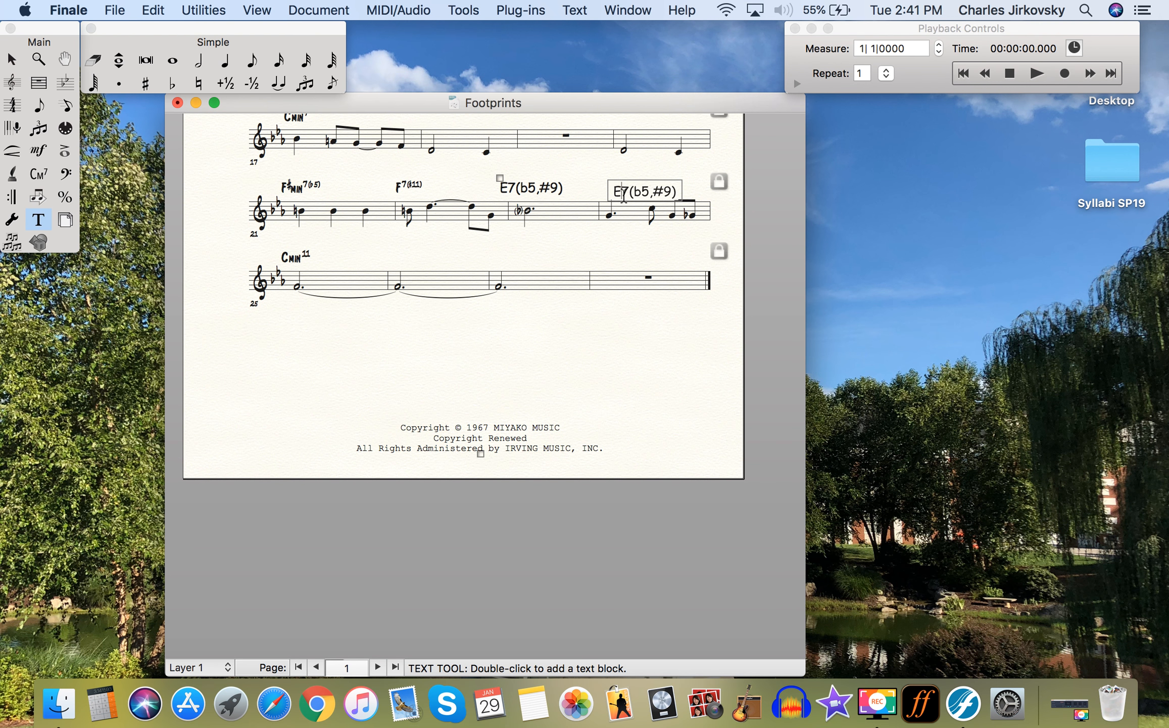
pyautogui.click(623, 195)
pyautogui.press('BackSpace')
pyautogui.write('A')
pyautogui.click(608, 192)
pyautogui.moveTo(614, 180); pyautogui.dragTo(594, 177)
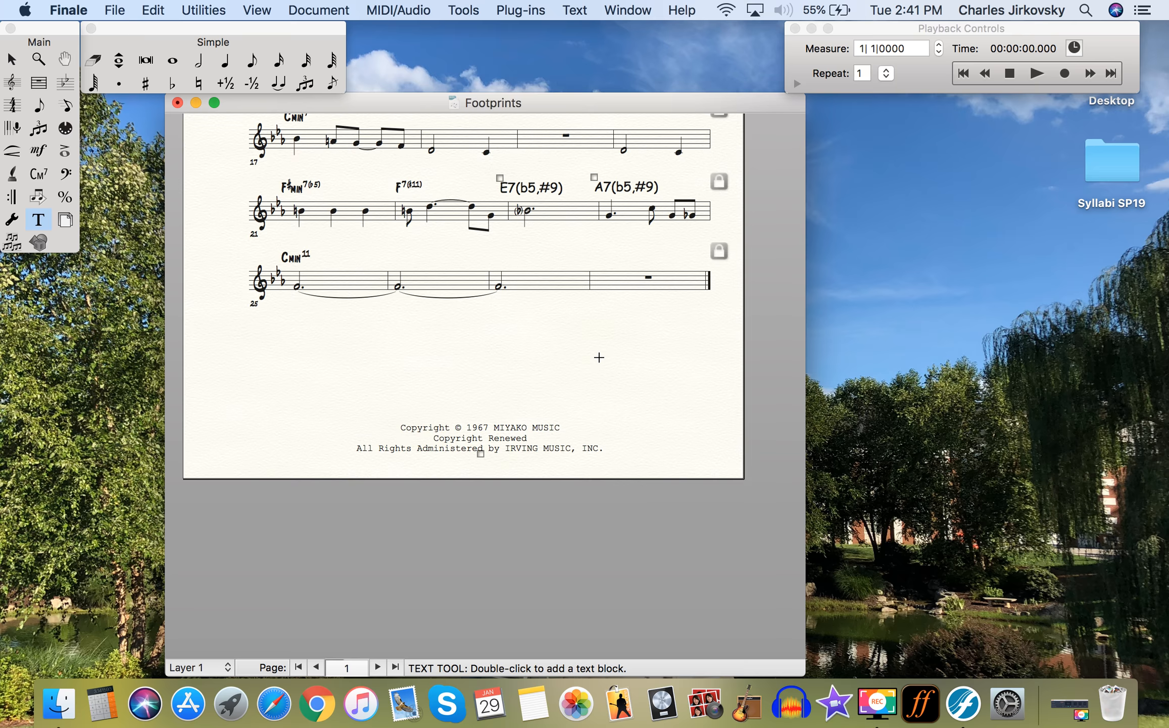
# - Scroll back up to the FOOTPRINTS title and choose File > Print
pyautogui.scroll(5, 598, 357)
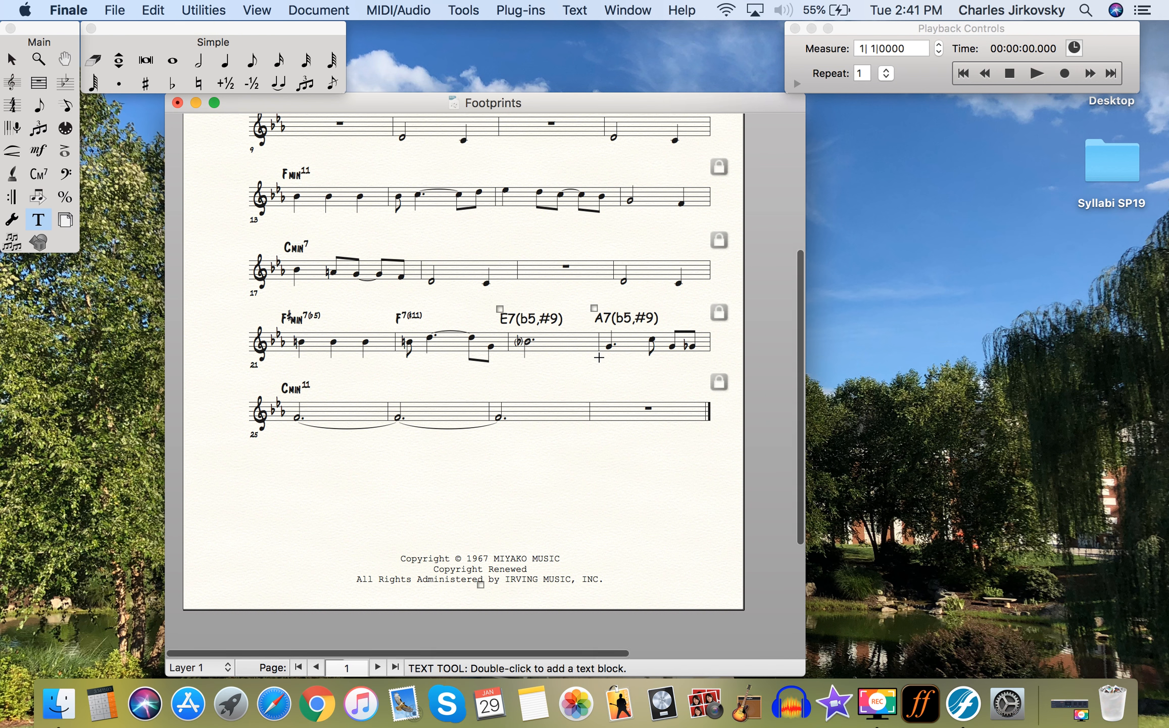
pyautogui.scroll(2, 599, 357)
pyautogui.scroll(8, 599, 357)
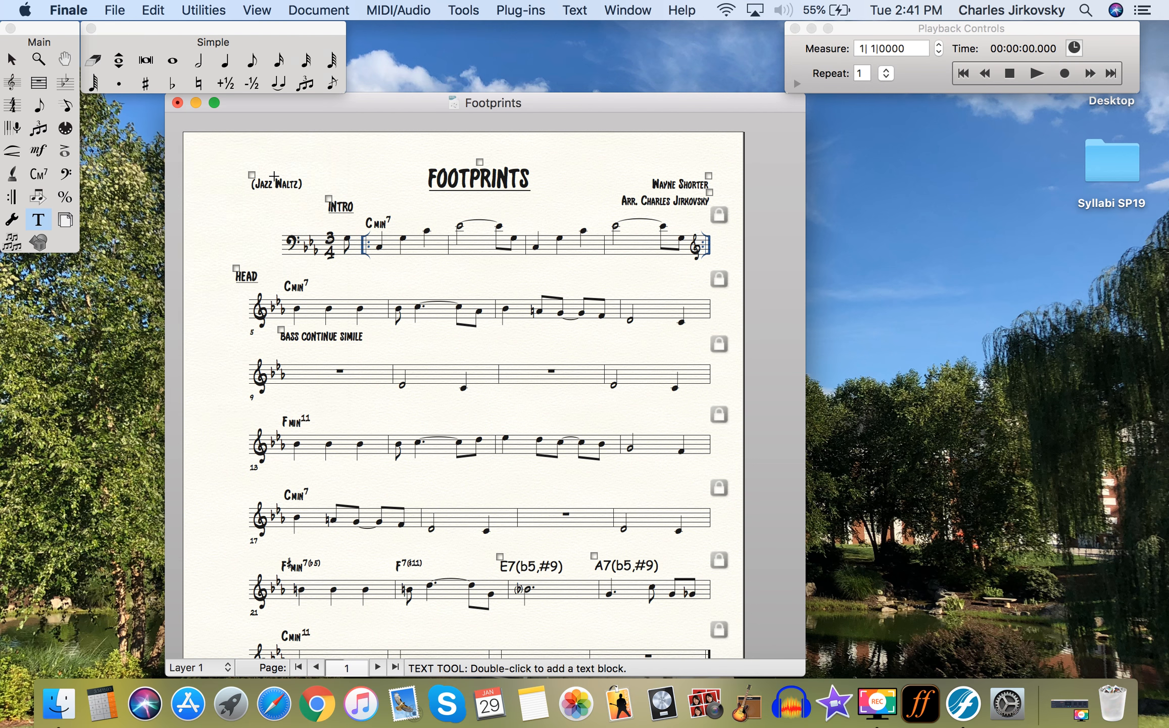
pyautogui.click(116, 10)
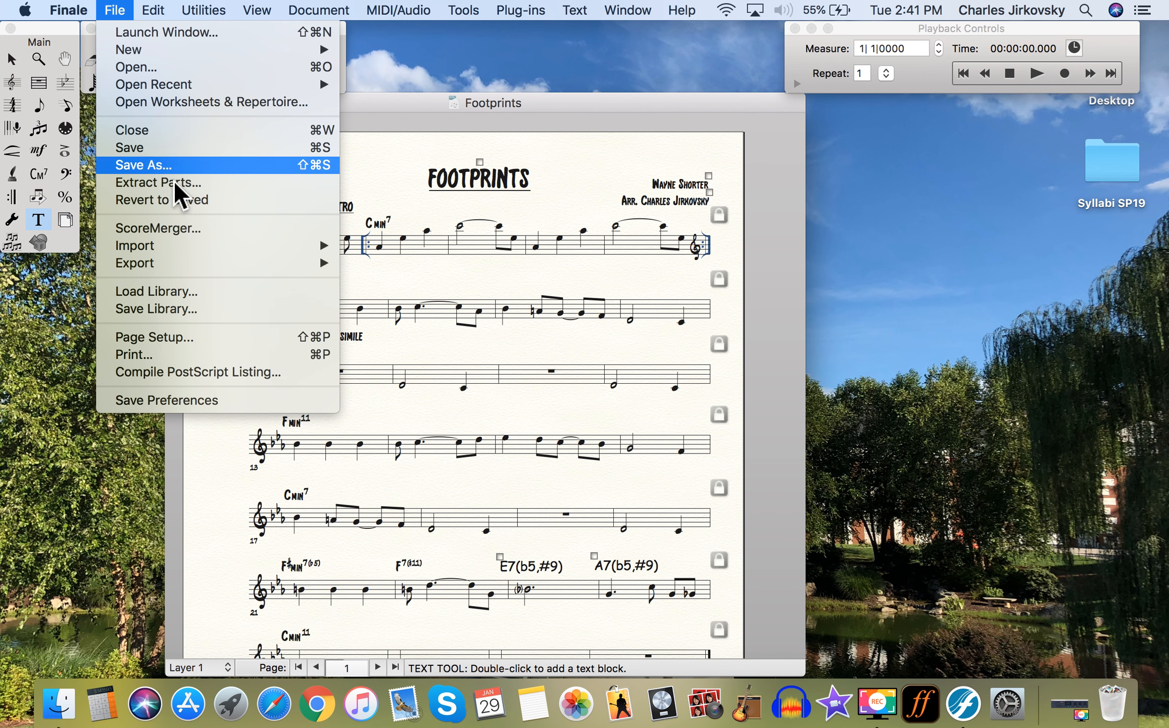
pyautogui.click(202, 354)
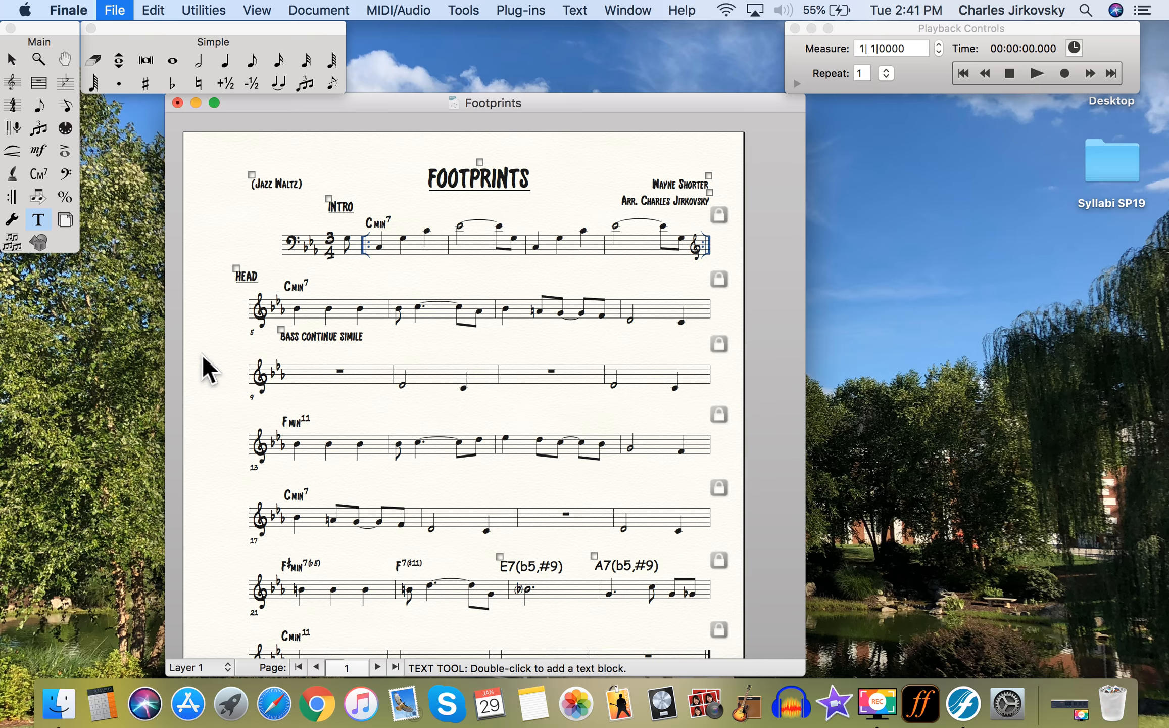
# - Save the printout as a PDF in Documents, named with the arranger's surname
pyautogui.click(451, 309)
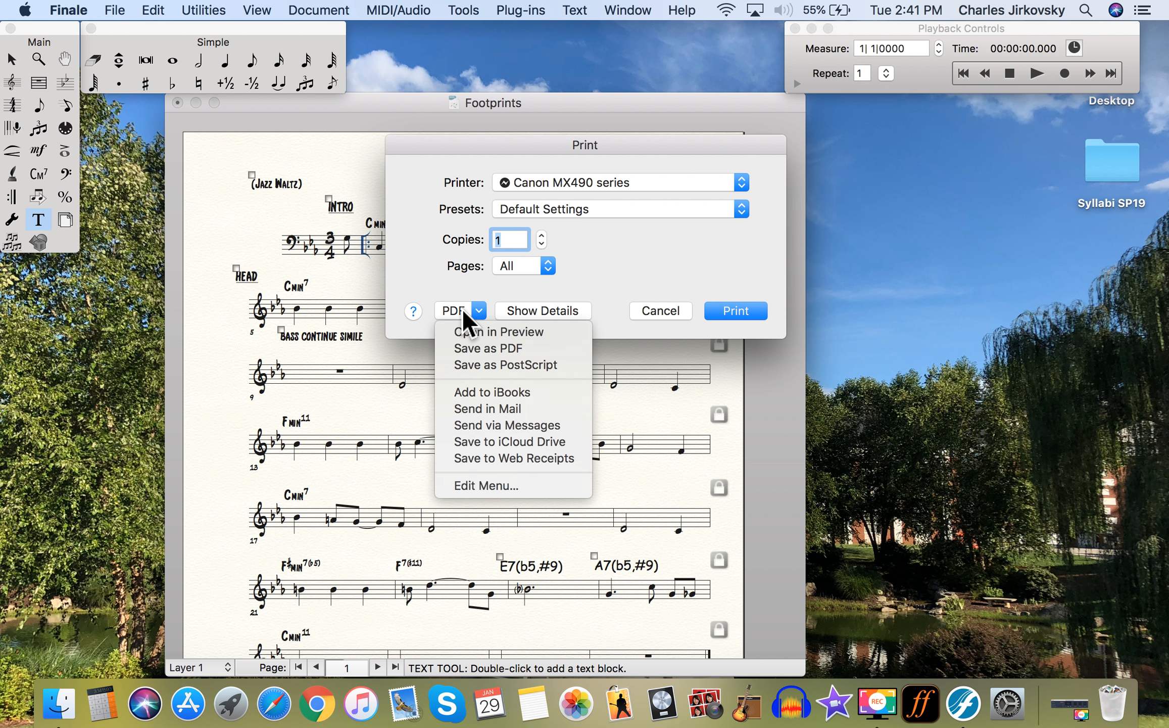
pyautogui.click(476, 349)
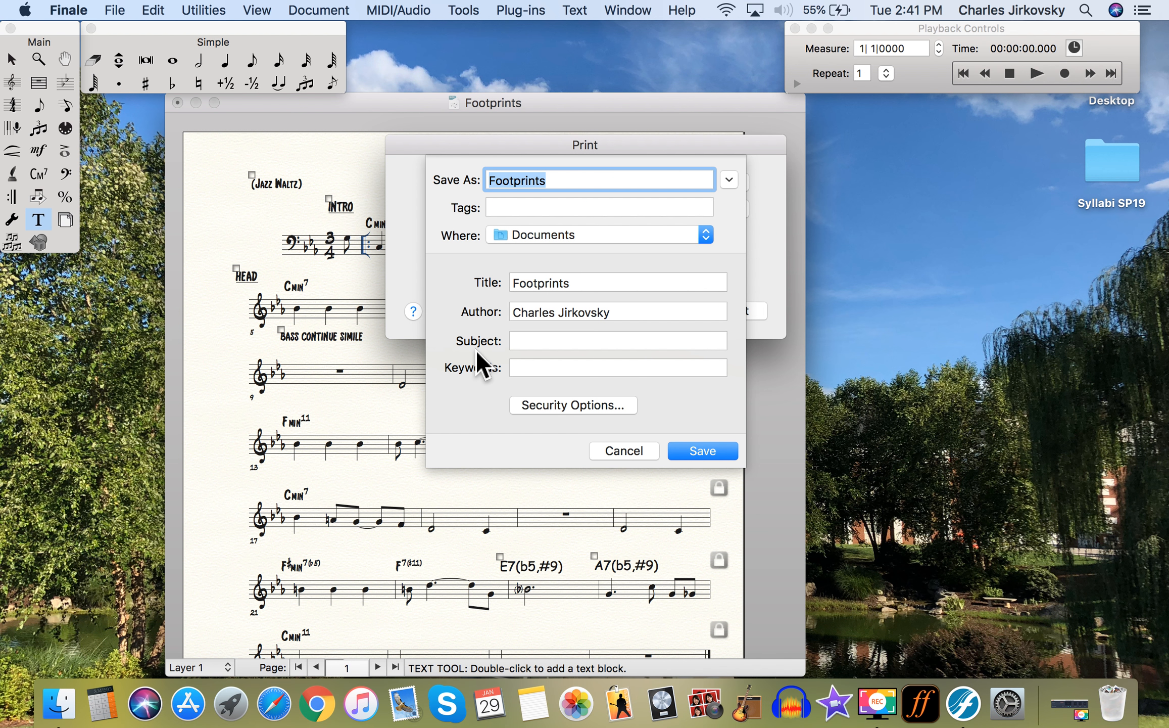
pyautogui.write('Jirkovsky')
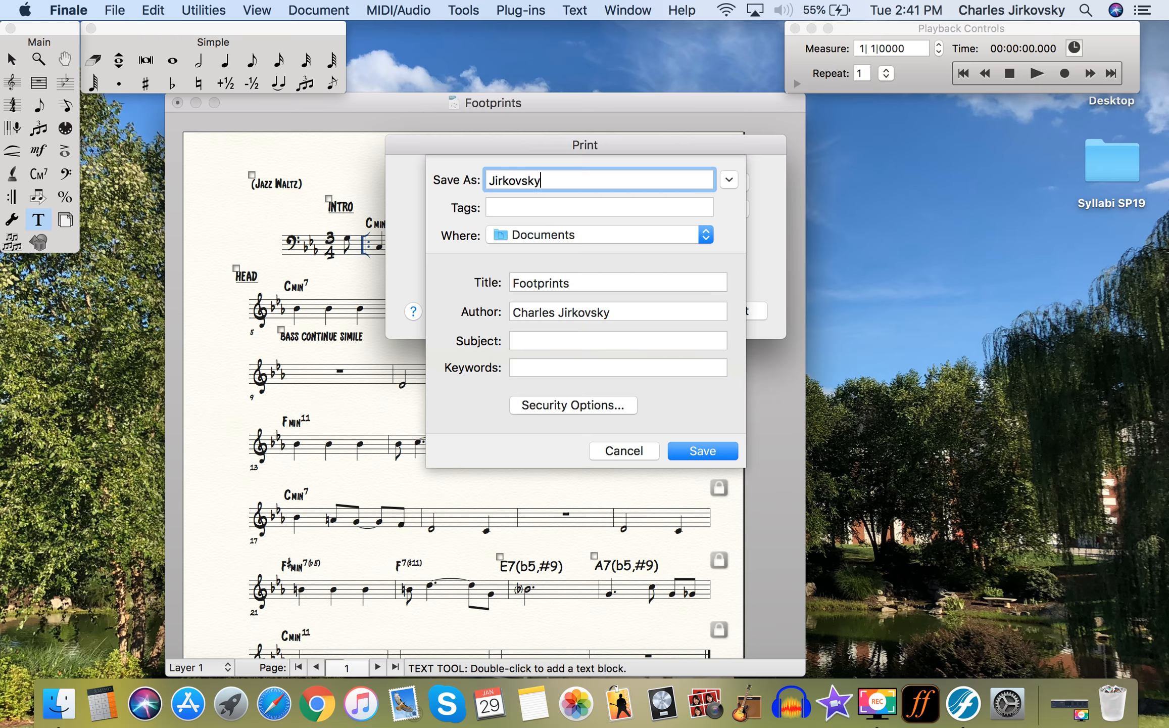
pyautogui.write('Footprints')
pyautogui.click(694, 453)
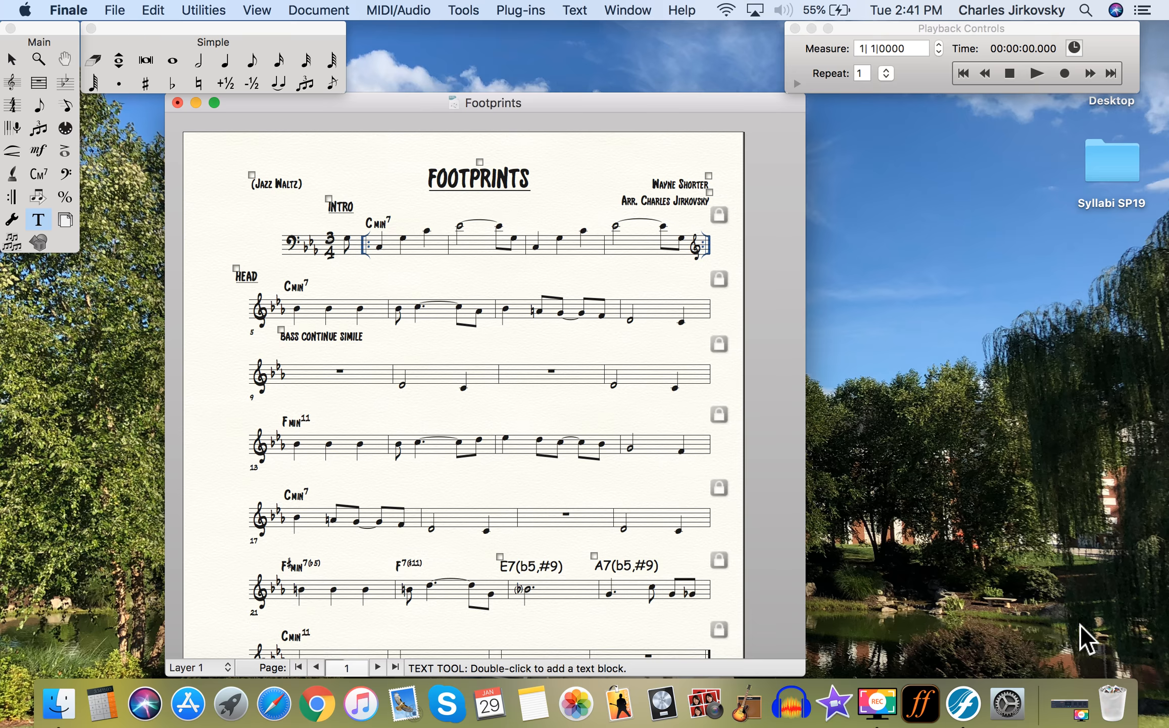
pyautogui.click(1072, 706)
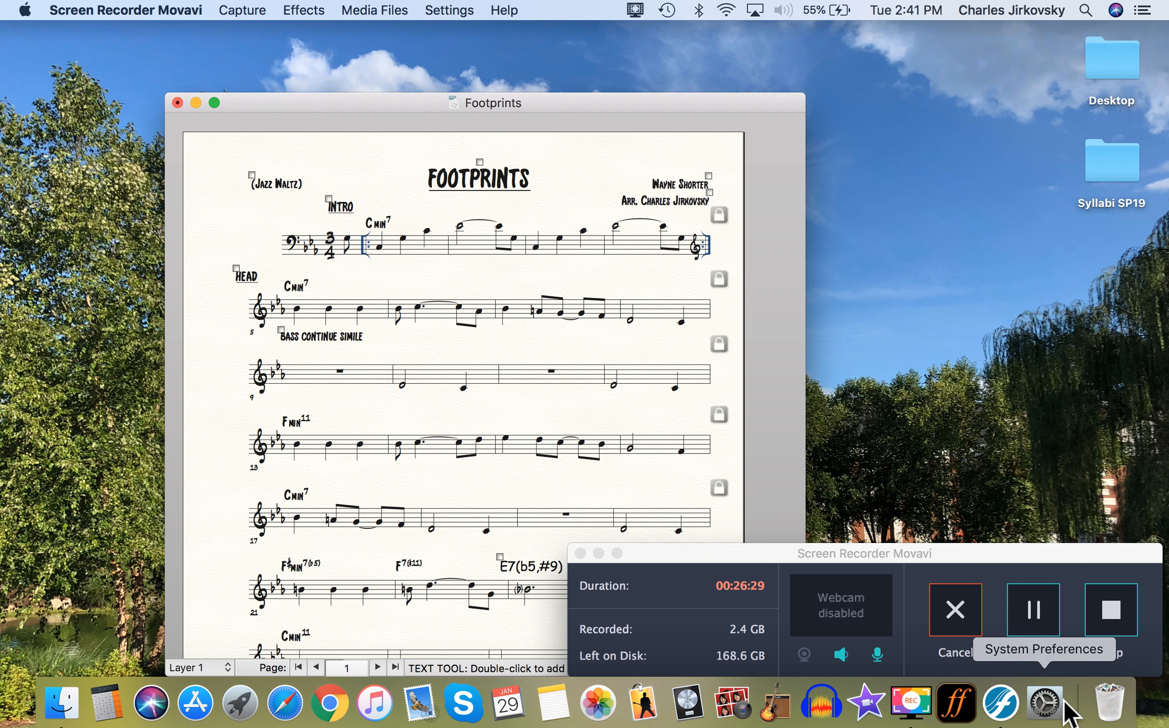